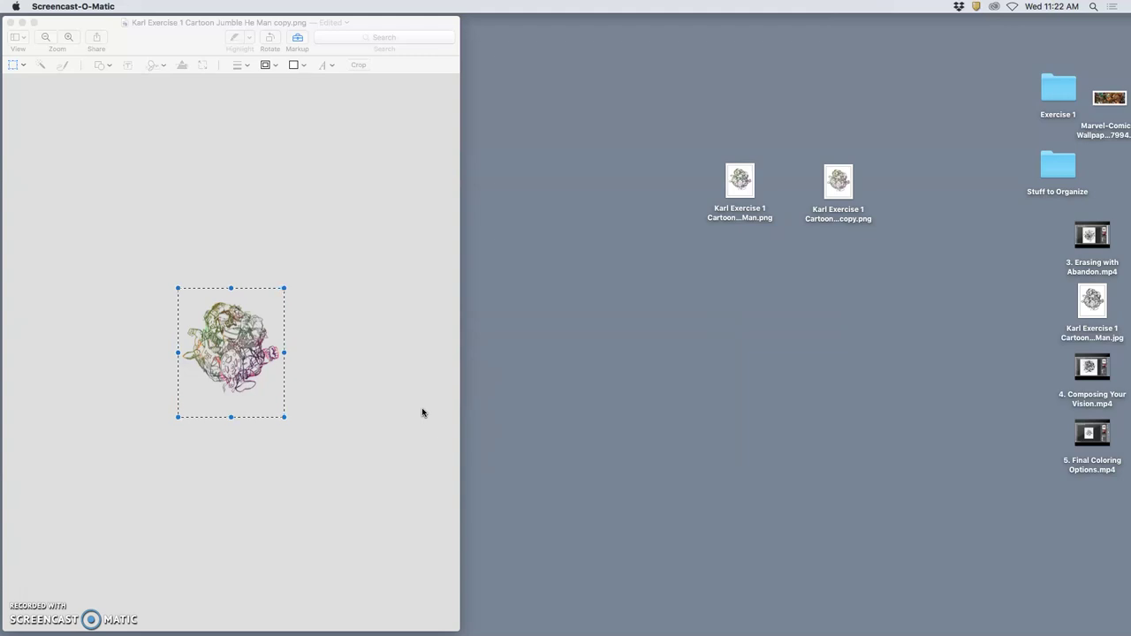
- Copy the shrunken jumble cartoon from the copy.png in Preview to the clipboard
{"action": "left_click", "coordinate": [250, 364]}
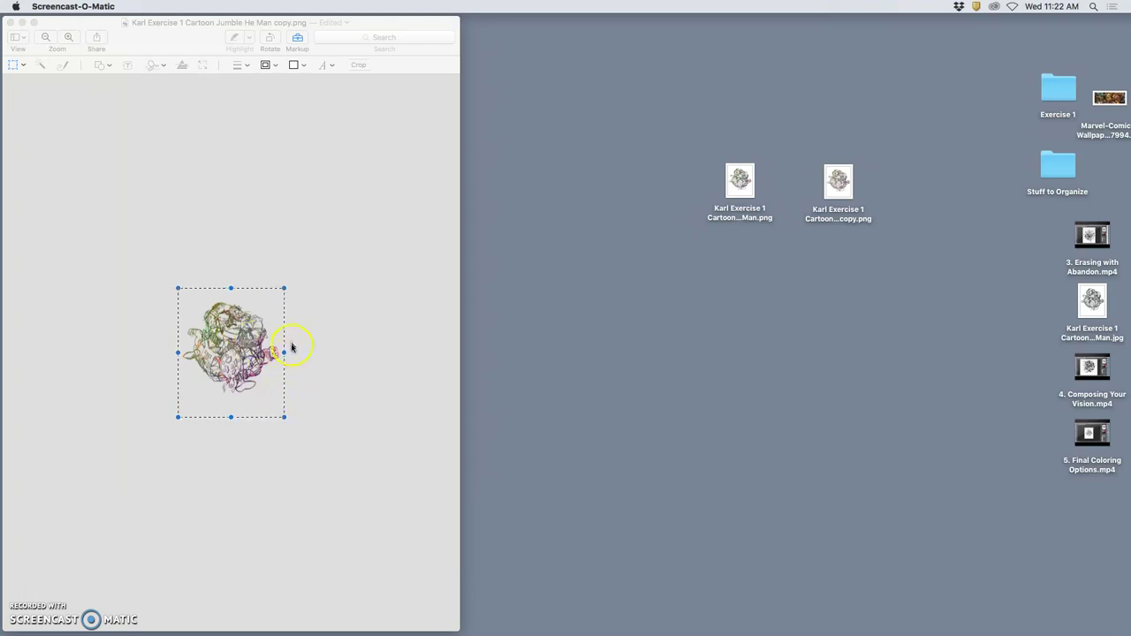
{"action": "left_click", "coordinate": [178, 36]}
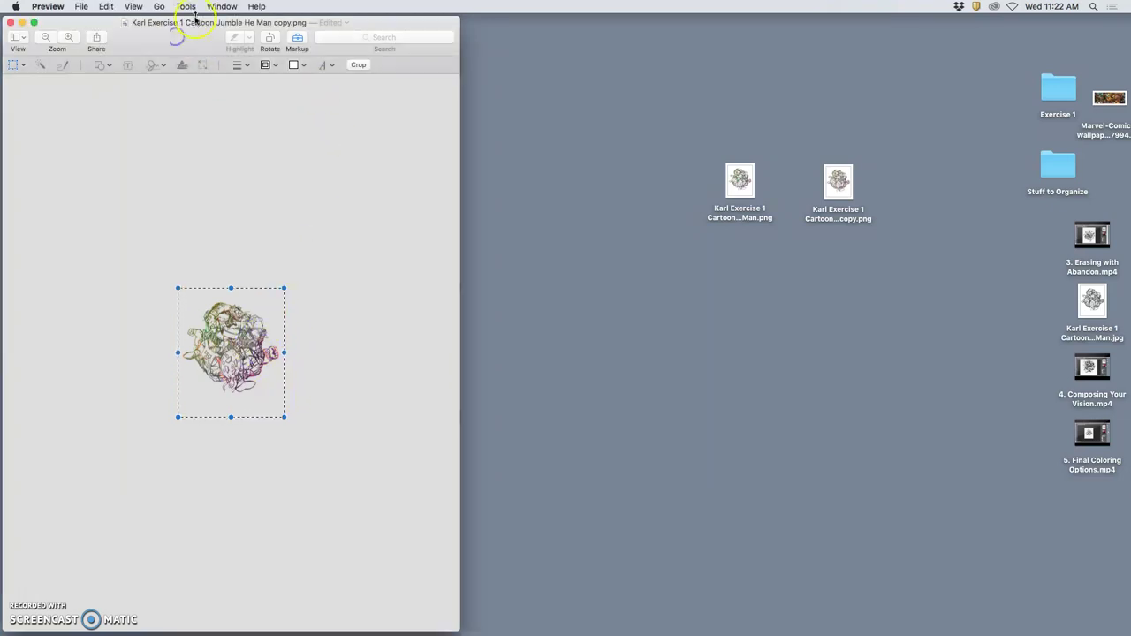
{"action": "left_click", "coordinate": [244, 346]}
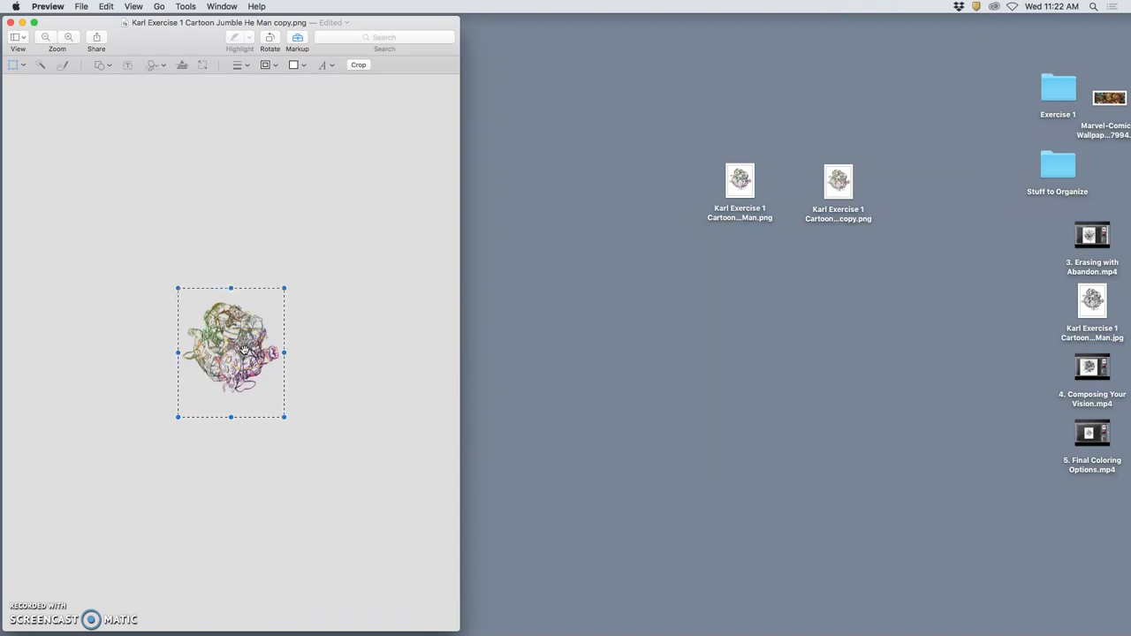
{"action": "key", "text": "super+c"}
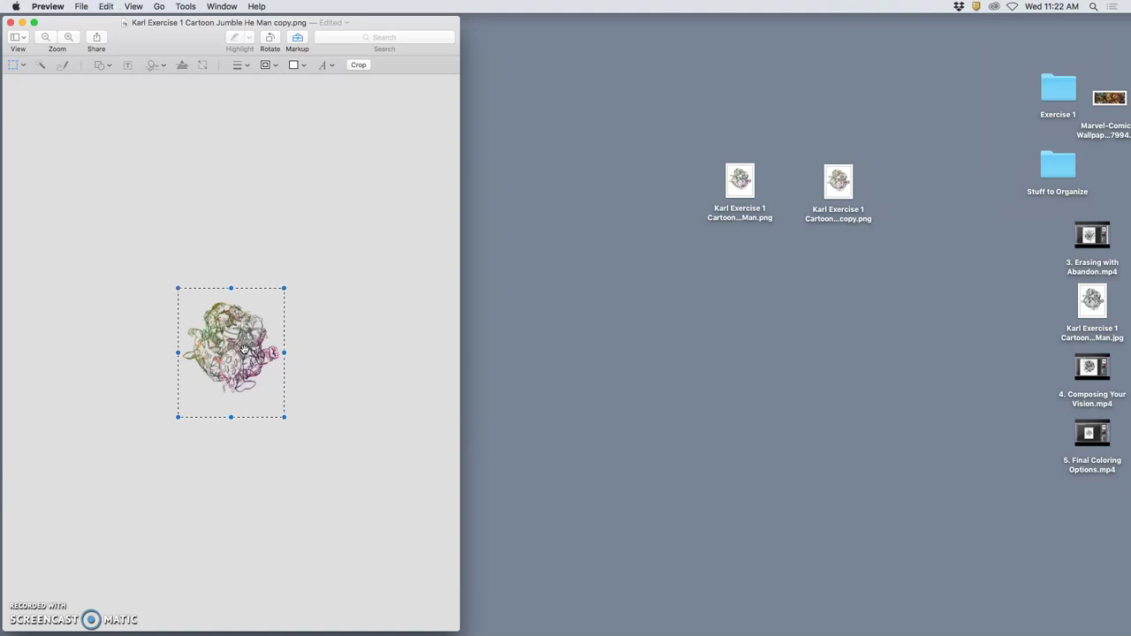
{"action": "left_click", "coordinate": [106, 7]}
{"action": "left_click", "coordinate": [106, 7]}
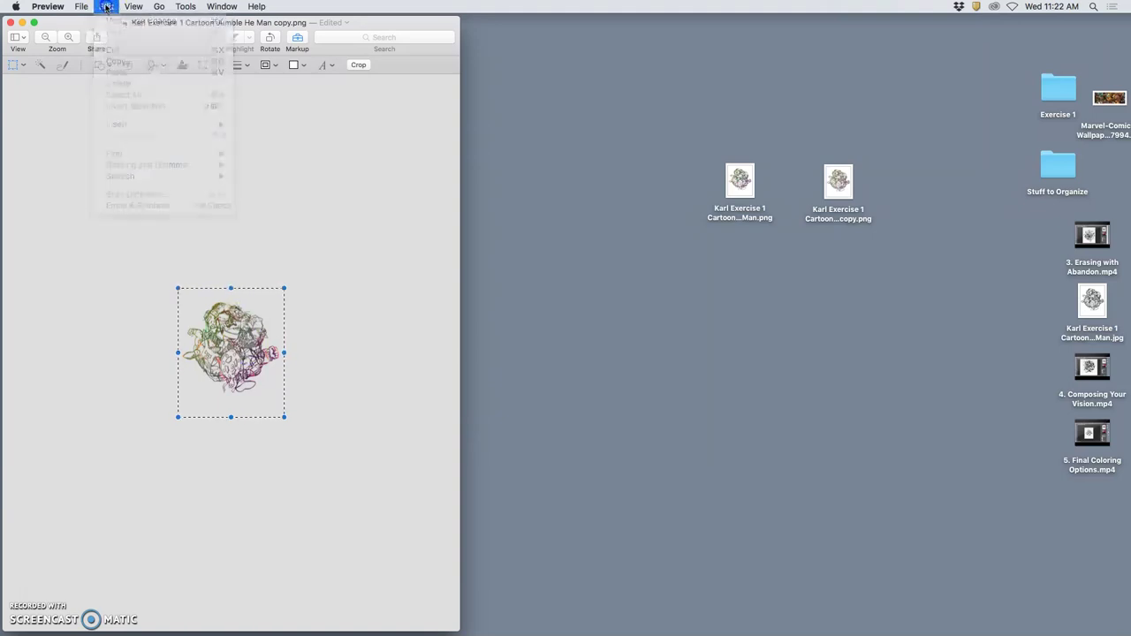
- Close Preview and place the copy PNG right beside the original PNG on the desktop
{"action": "left_click", "coordinate": [10, 24]}
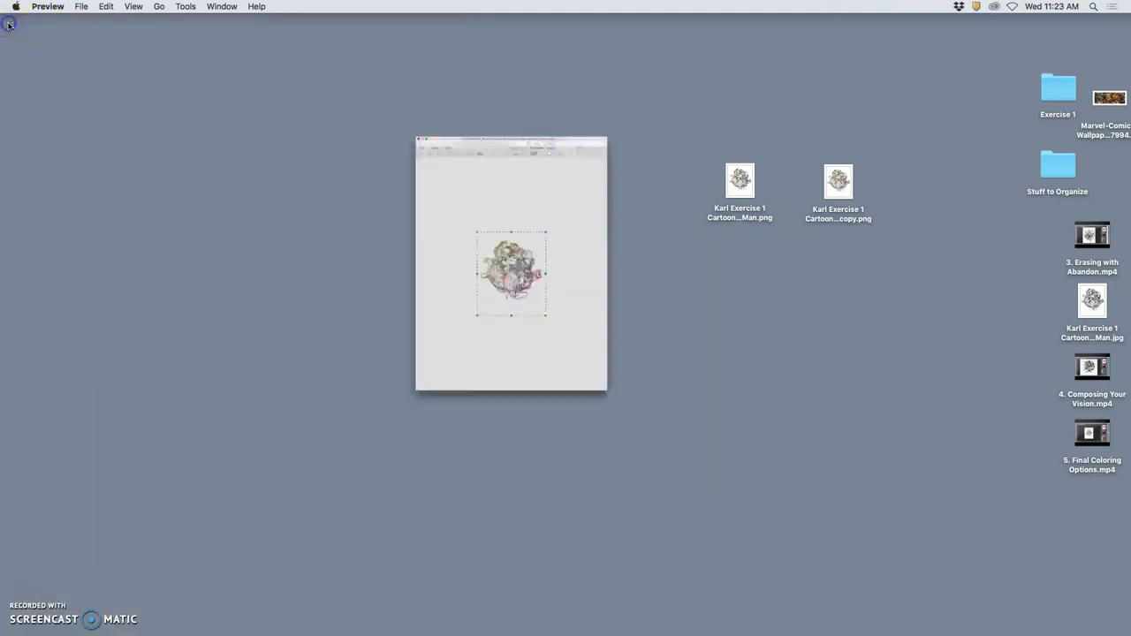
{"action": "left_click_drag", "start_coordinate": [849, 193], "coordinate": [827, 191]}
{"action": "left_click", "coordinate": [851, 194]}
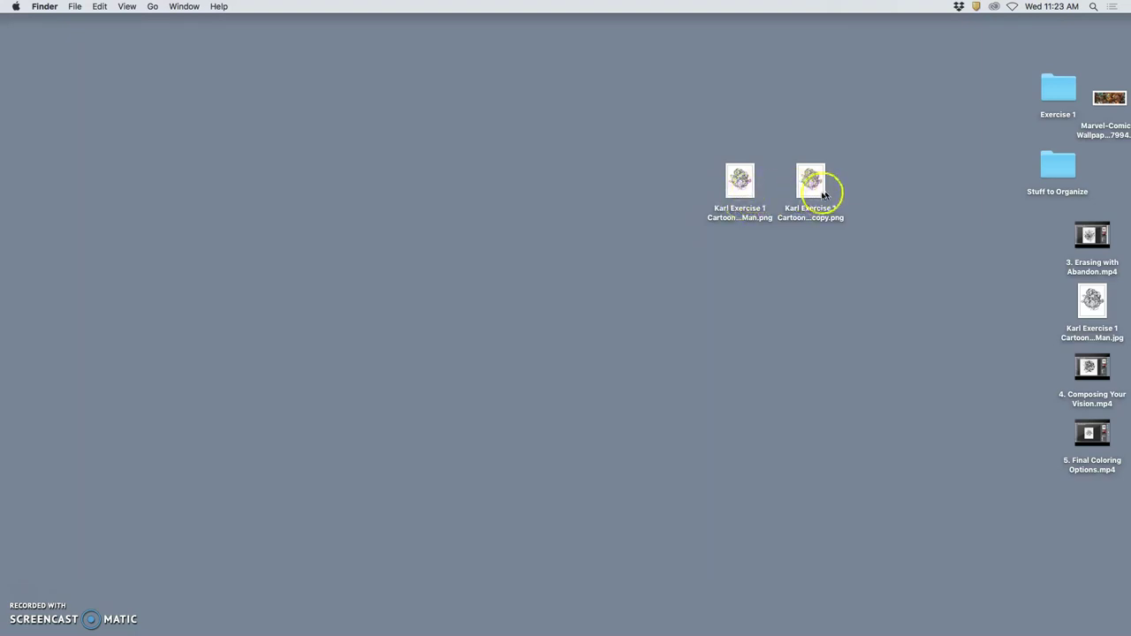
- Check Get Info for the original PNG and its copy, then close the copy's Info window
{"action": "right_click", "coordinate": [742, 189]}
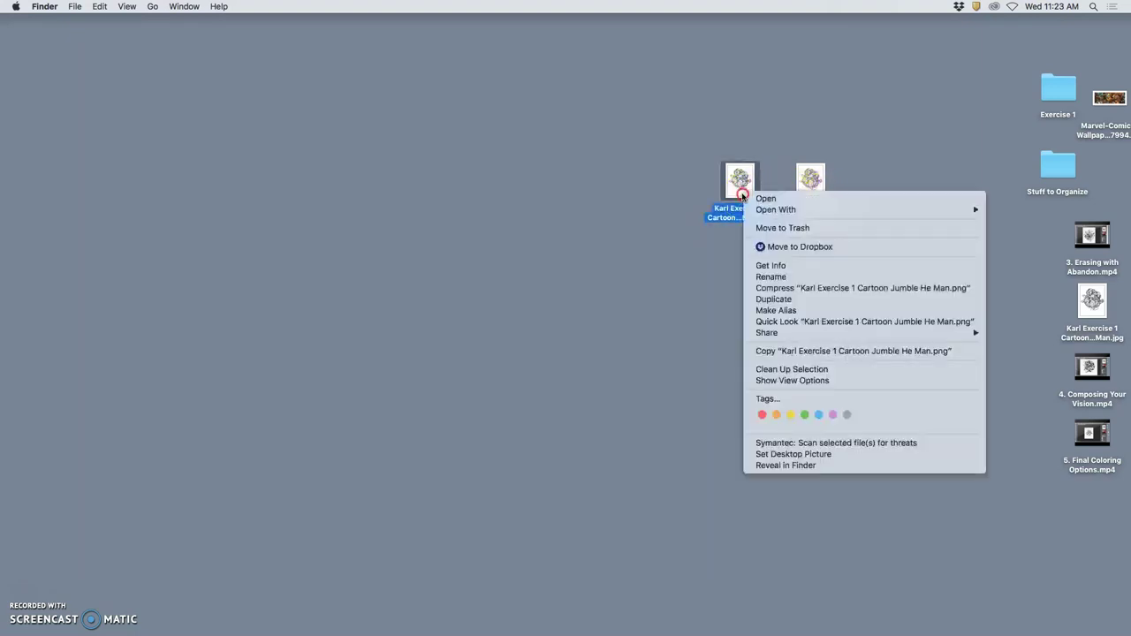
{"action": "left_click", "coordinate": [773, 265]}
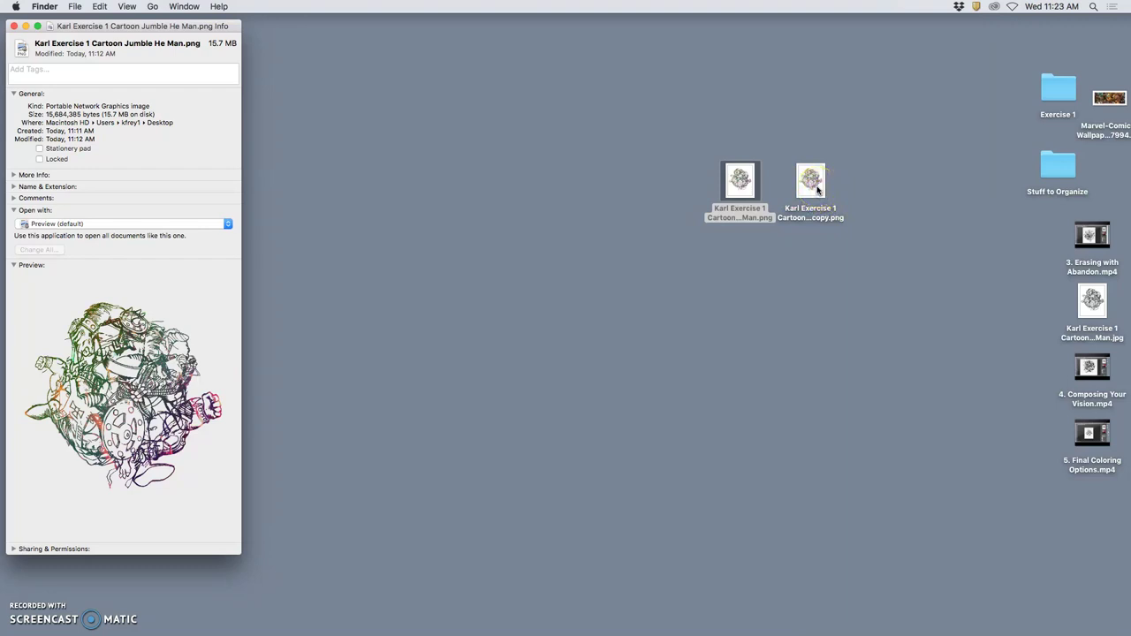
{"action": "right_click", "coordinate": [817, 185]}
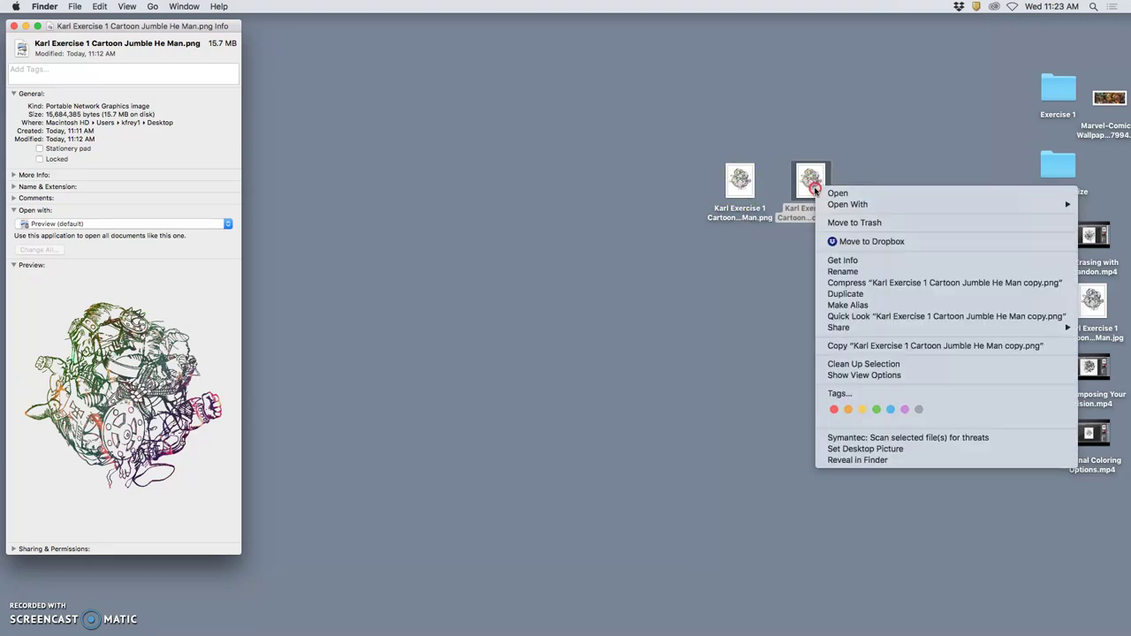
{"action": "left_click", "coordinate": [865, 263]}
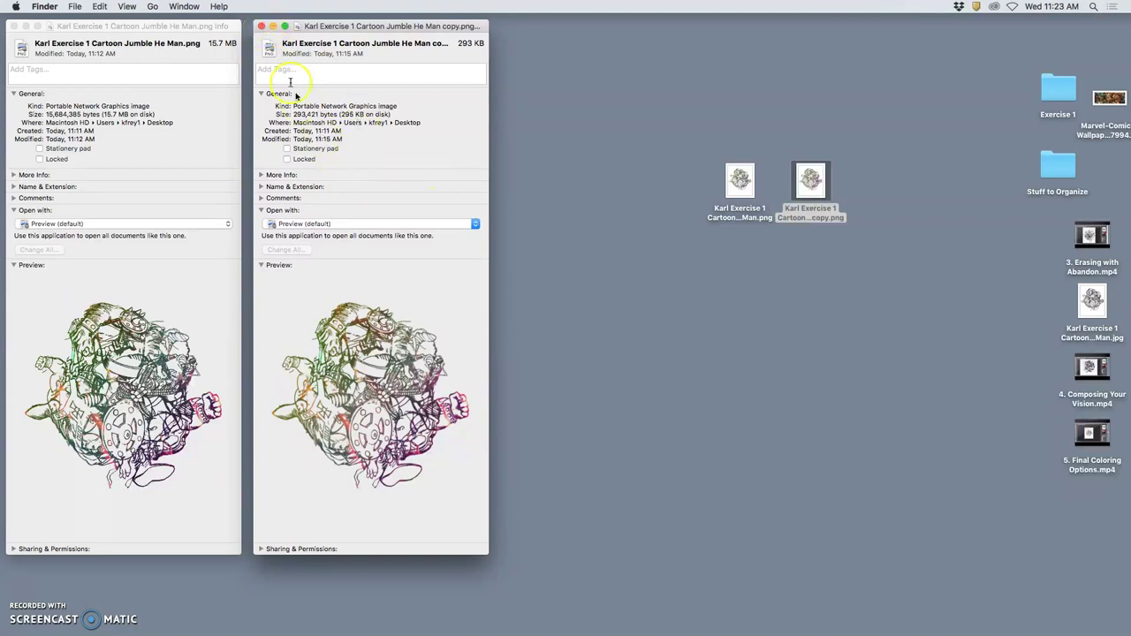
{"action": "left_click", "coordinate": [261, 27]}
- Create a desktop folder named 'SP19 Karl Frey DIG', fixing the mistyped 'DrG'
{"action": "left_click", "coordinate": [14, 26]}
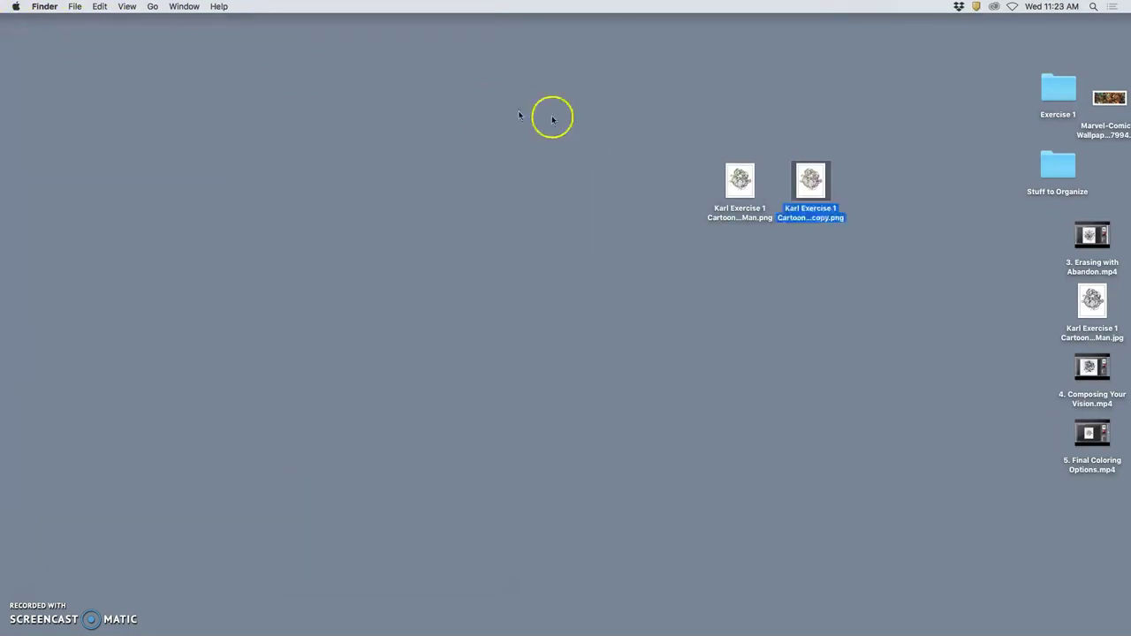
{"action": "right_click", "coordinate": [582, 92]}
{"action": "left_click", "coordinate": [599, 99]}
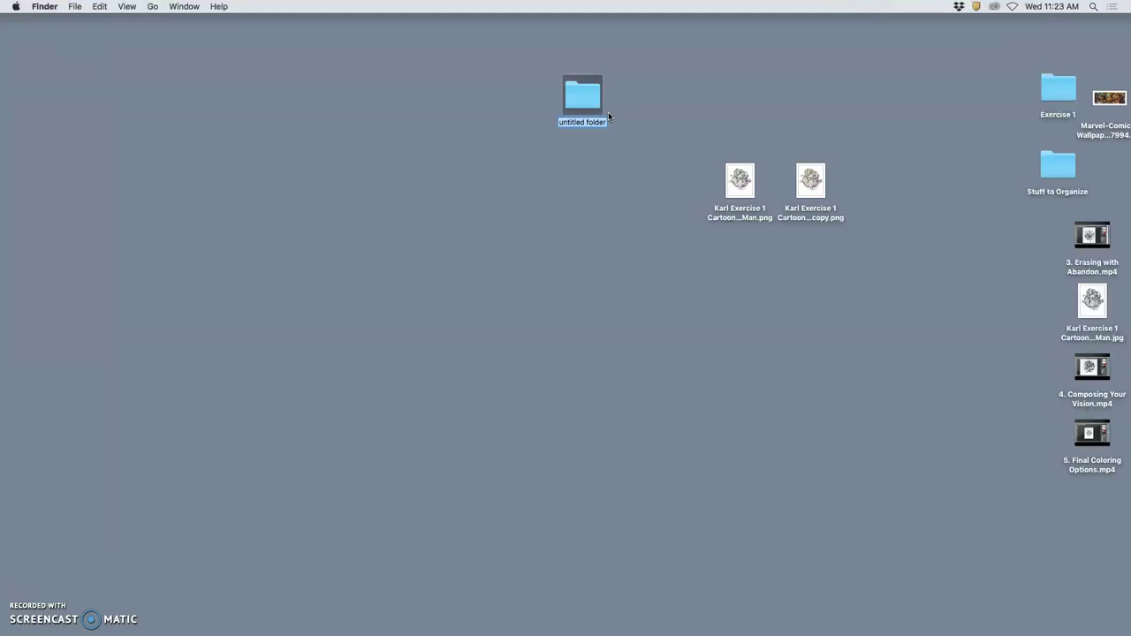
{"action": "type", "text": "S"}
{"action": "type", "text": "P19"}
{"action": "type", "text": " Karl"}
{"action": "type", "text": " Frey"}
{"action": "type", "text": " D"}
{"action": "type", "text": "r"}
{"action": "type", "text": "G"}
{"action": "left_click_drag", "start_coordinate": [618, 115], "coordinate": [580, 97]}
{"action": "left_click", "coordinate": [621, 147]}
- Paste the jumble cartoon as the SP19 Karl Frey DIG folder's icon in Get Info, then reposition the folder
{"action": "right_click", "coordinate": [580, 98]}
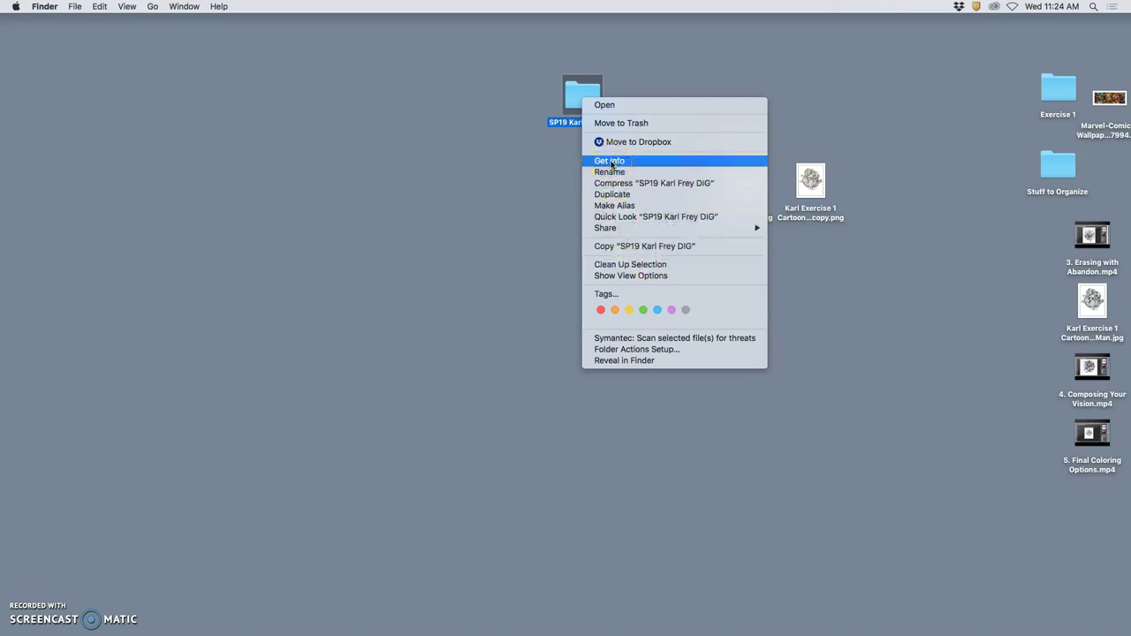
{"action": "left_click", "coordinate": [611, 161]}
{"action": "left_click", "coordinate": [581, 99]}
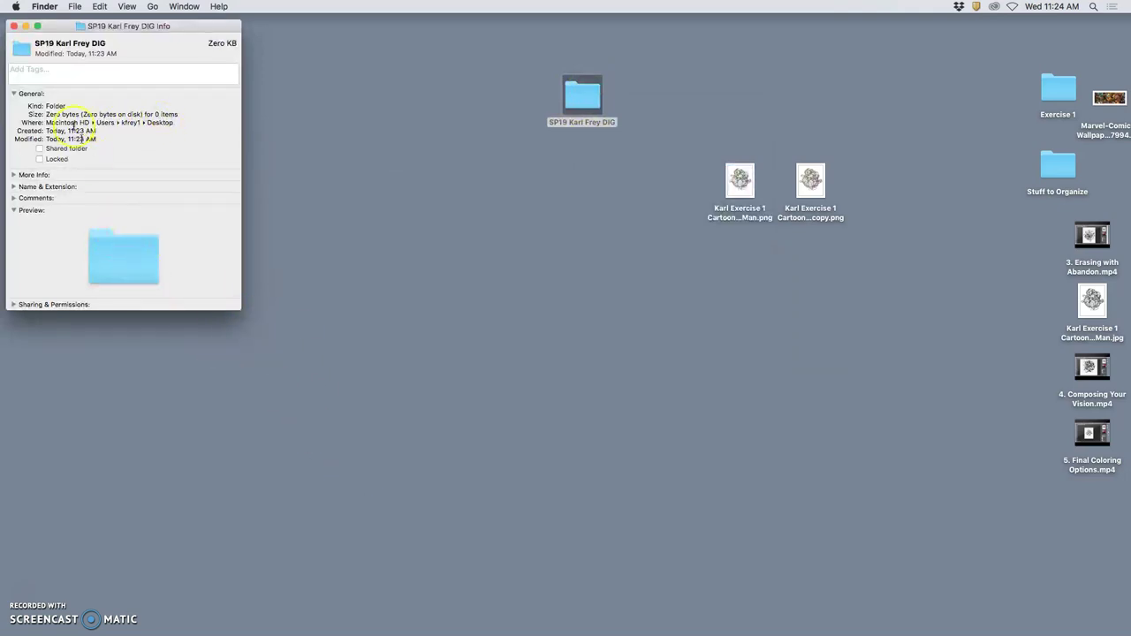
{"action": "left_click", "coordinate": [21, 49]}
{"action": "left_click", "coordinate": [23, 51]}
{"action": "left_click", "coordinate": [100, 6]}
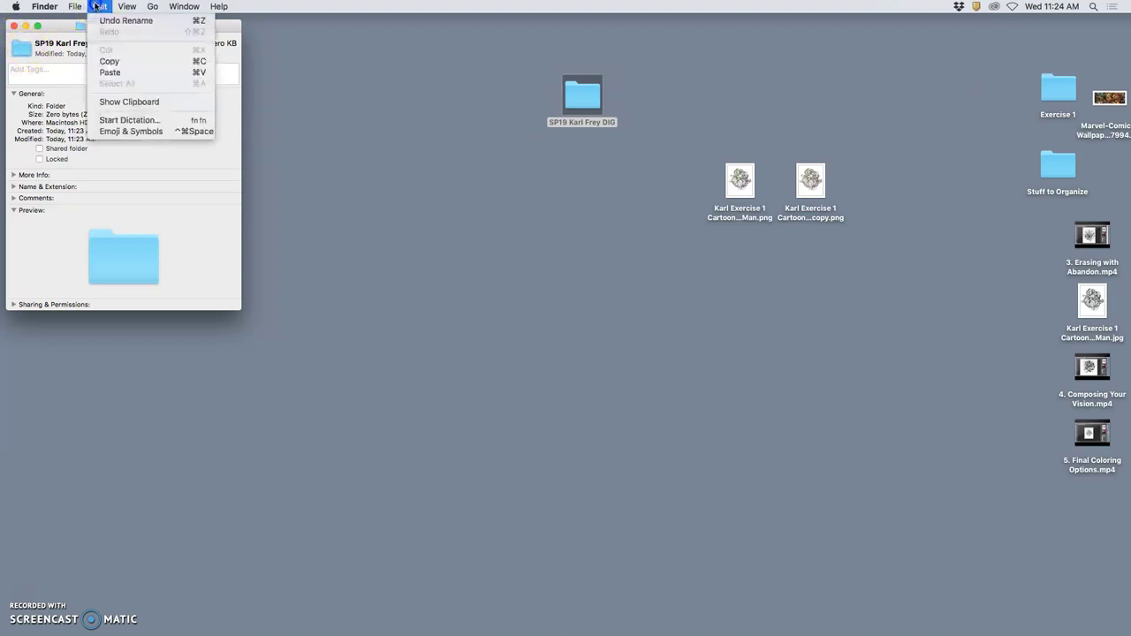
{"action": "left_click", "coordinate": [126, 74]}
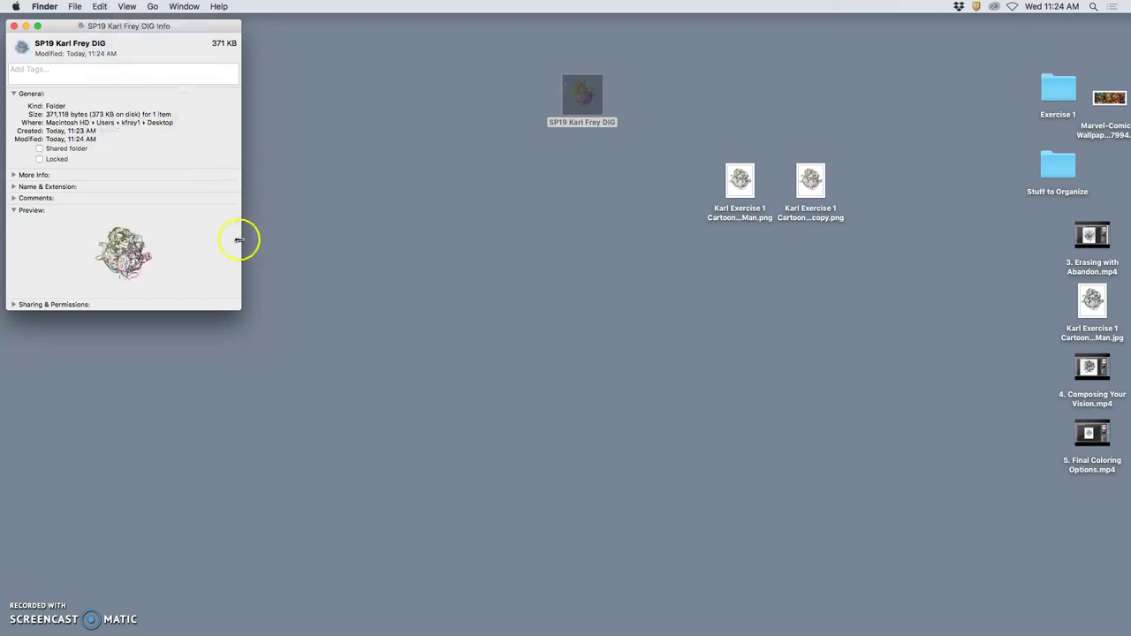
{"action": "left_click", "coordinate": [271, 242]}
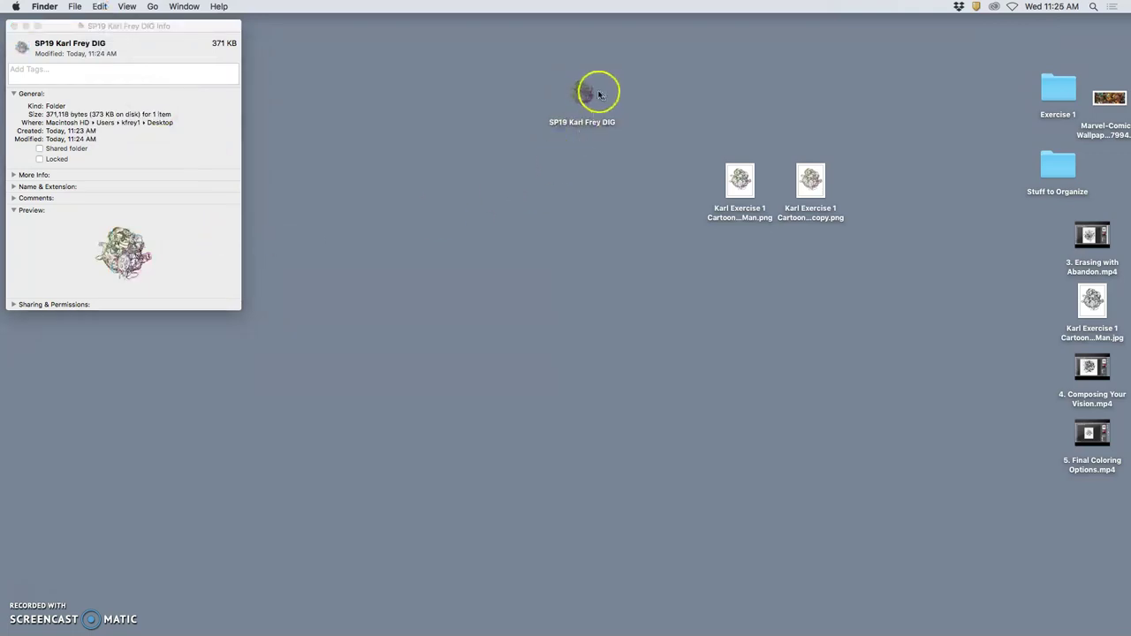
{"action": "mouse_move", "coordinate": [583, 96]}
{"action": "left_mouse_down"}
{"action": "mouse_move", "coordinate": [539, 242]}
{"action": "mouse_move", "coordinate": [580, 240]}
{"action": "mouse_move", "coordinate": [583, 106]}
{"action": "mouse_move", "coordinate": [597, 84]}
{"action": "left_mouse_up"}
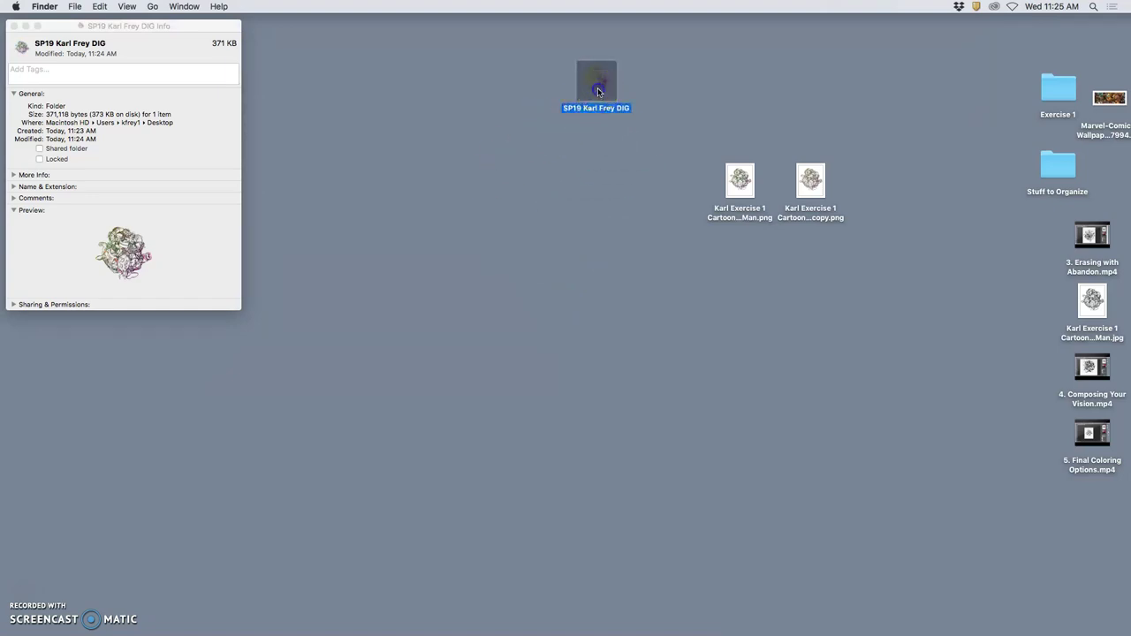
{"action": "left_click", "coordinate": [607, 131]}
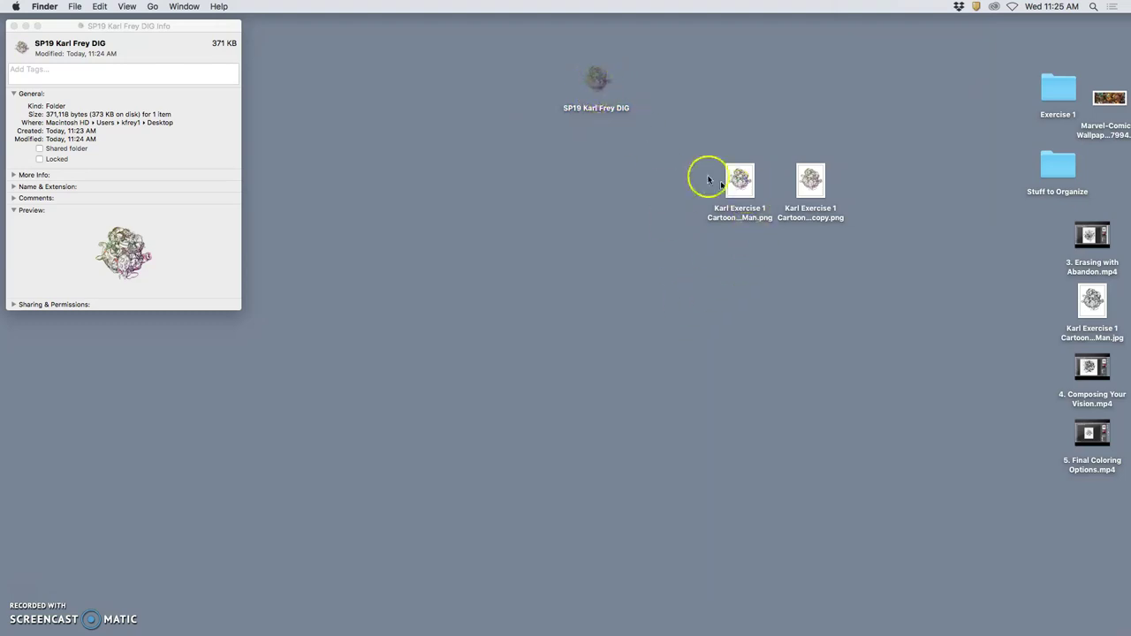
- Preview Karl Exercise 1 Cartoon Jumble He Man.png, then open it in Adobe Photoshop CC 2018
{"action": "double_click", "coordinate": [740, 178]}
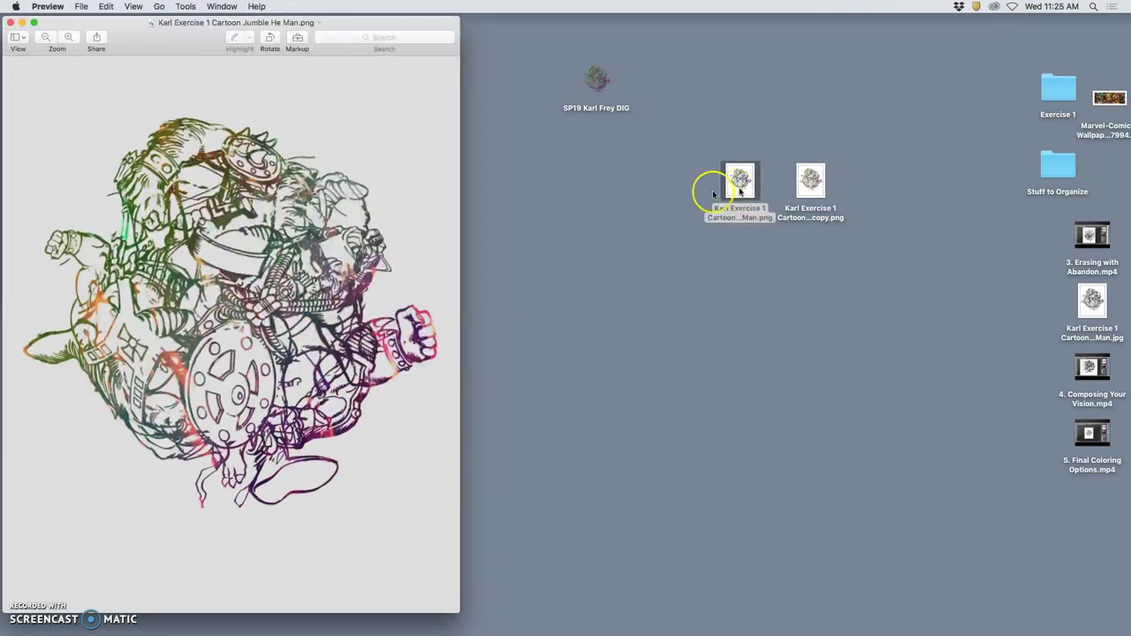
{"action": "left_click", "coordinate": [16, 24]}
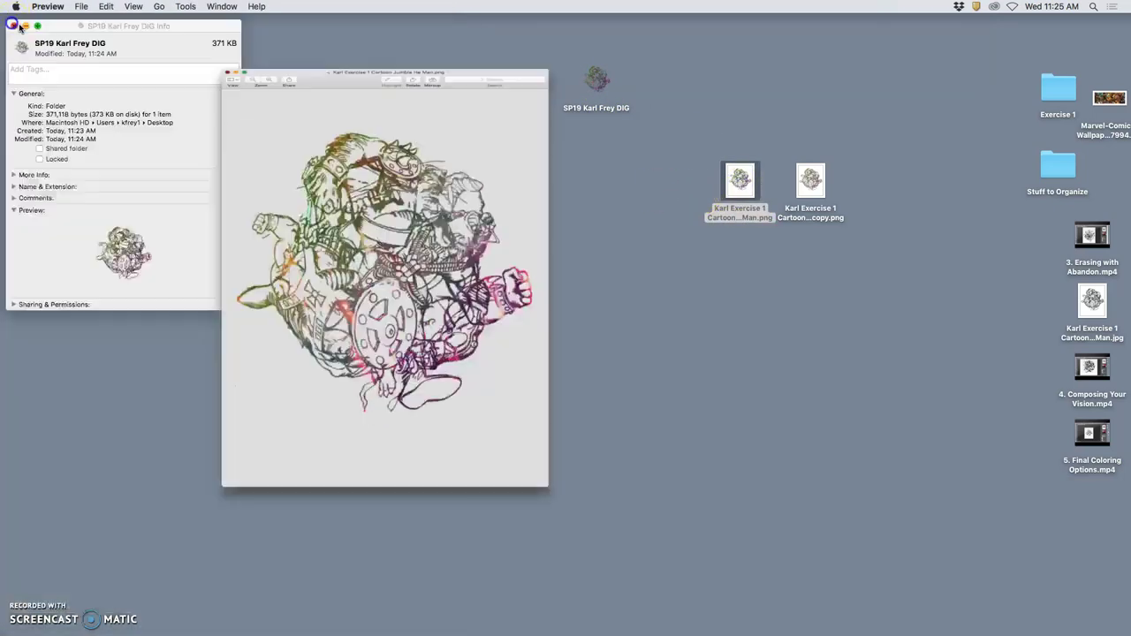
{"action": "right_click", "coordinate": [746, 181]}
{"action": "mouse_move", "coordinate": [769, 197]}
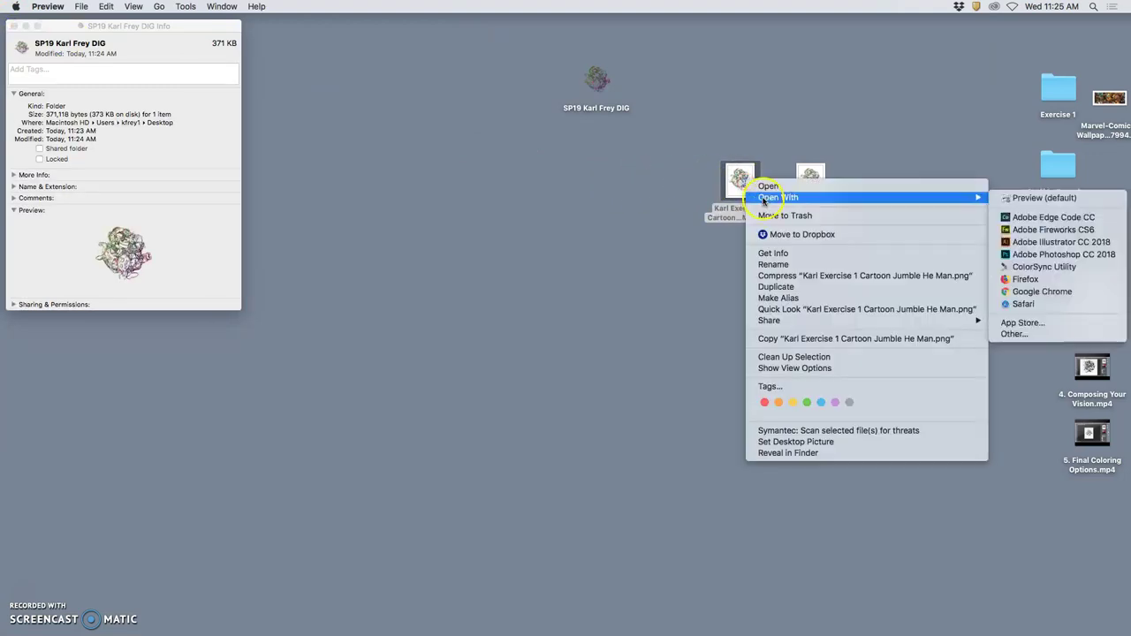
{"action": "left_click", "coordinate": [1071, 257]}
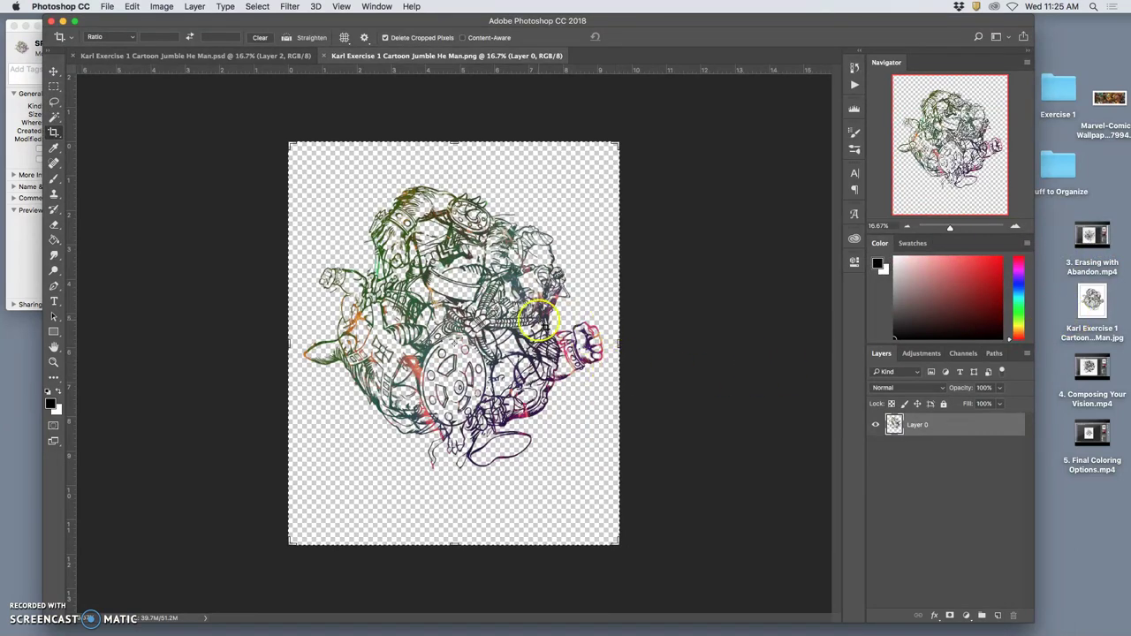
- Add two vertical and two horizontal guides framing a square around the cartoon
{"action": "left_click", "coordinate": [53, 72]}
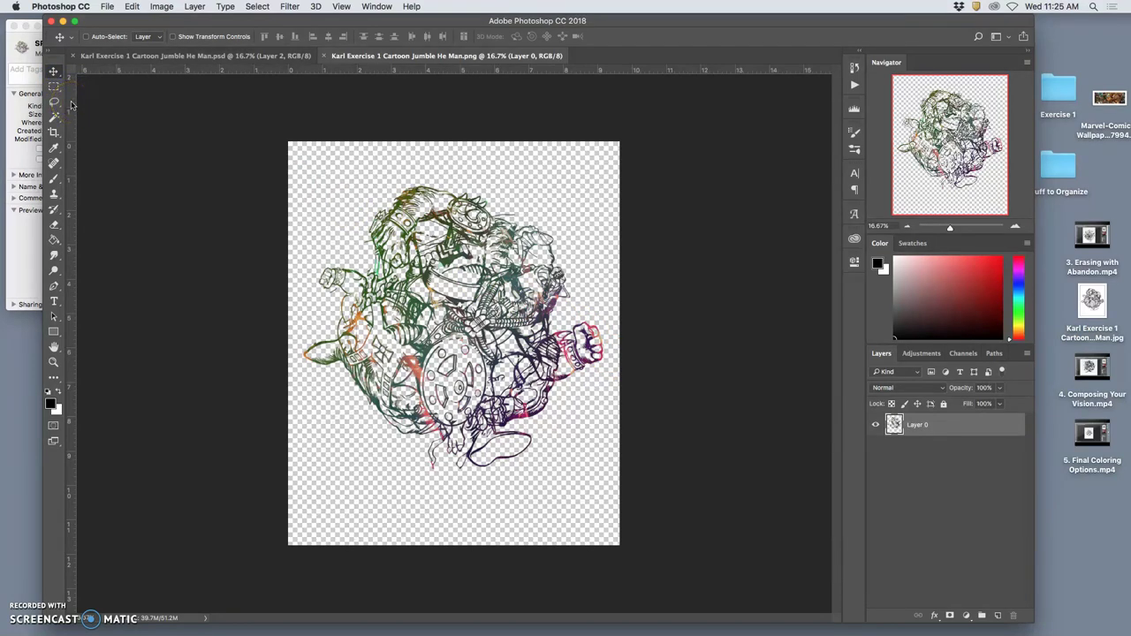
{"action": "left_click_drag", "start_coordinate": [71, 104], "coordinate": [88, 107]}
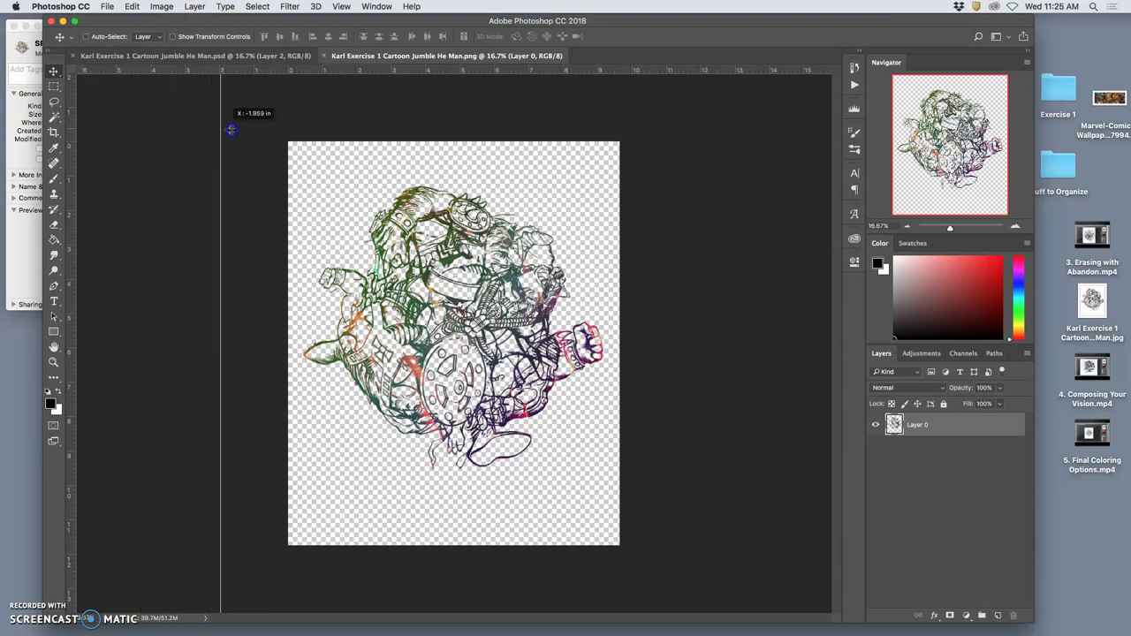
{"action": "left_click_drag", "start_coordinate": [240, 130], "coordinate": [302, 133]}
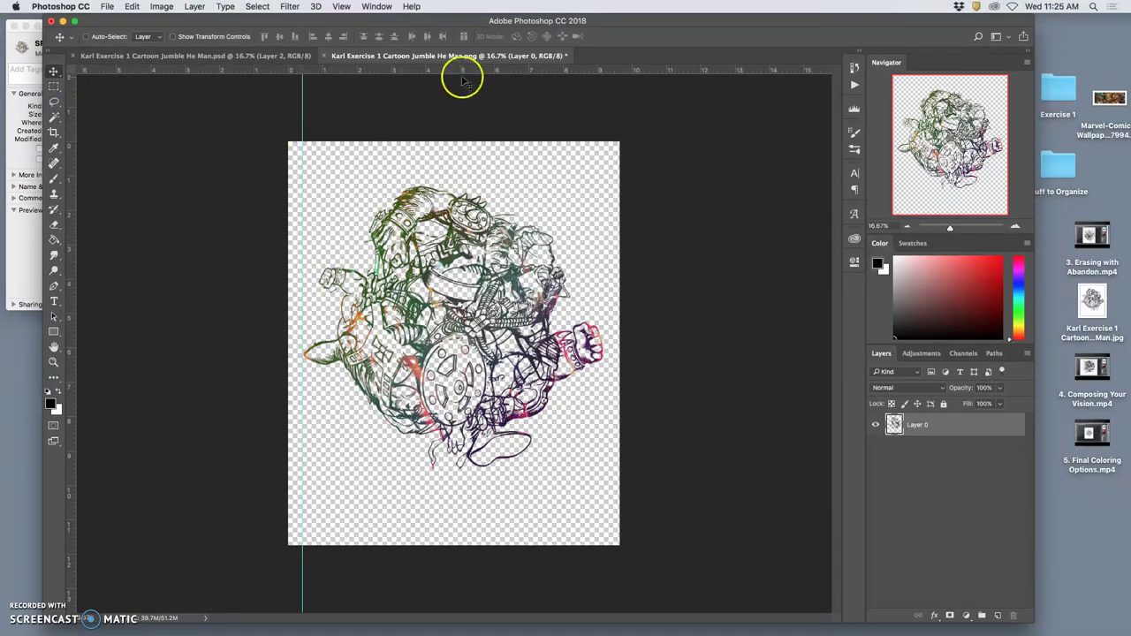
{"action": "left_click_drag", "start_coordinate": [462, 73], "coordinate": [459, 184]}
{"action": "left_click_drag", "start_coordinate": [73, 176], "coordinate": [603, 221]}
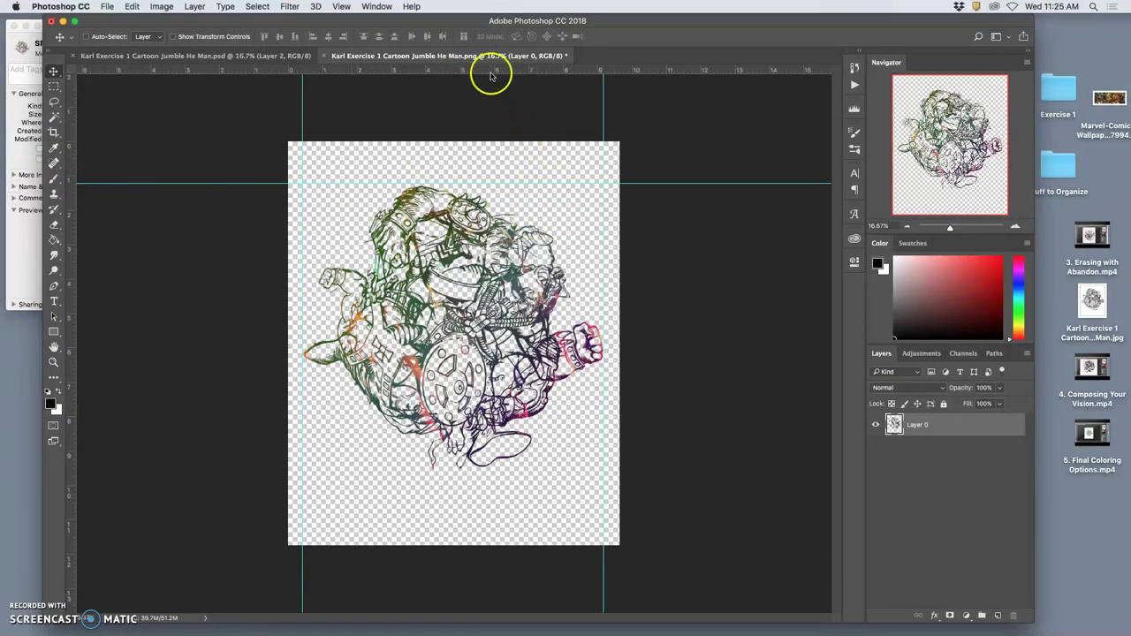
{"action": "left_click_drag", "start_coordinate": [491, 74], "coordinate": [501, 470]}
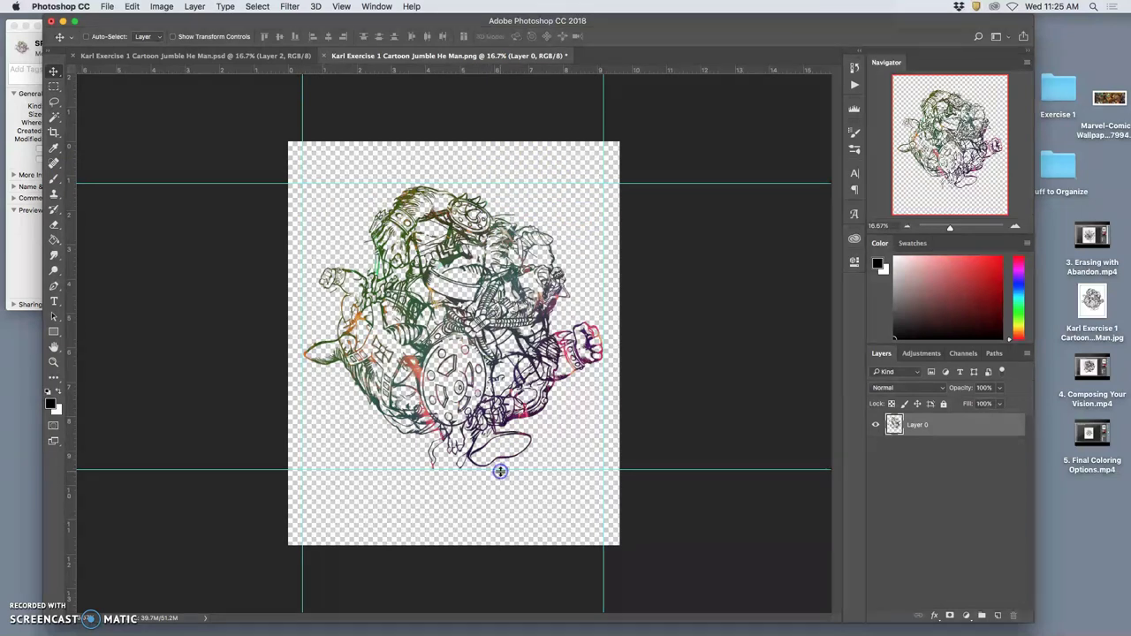
- Crop the canvas to the guide intersections, about 8.76 × 8.81 in
{"action": "left_click", "coordinate": [55, 131]}
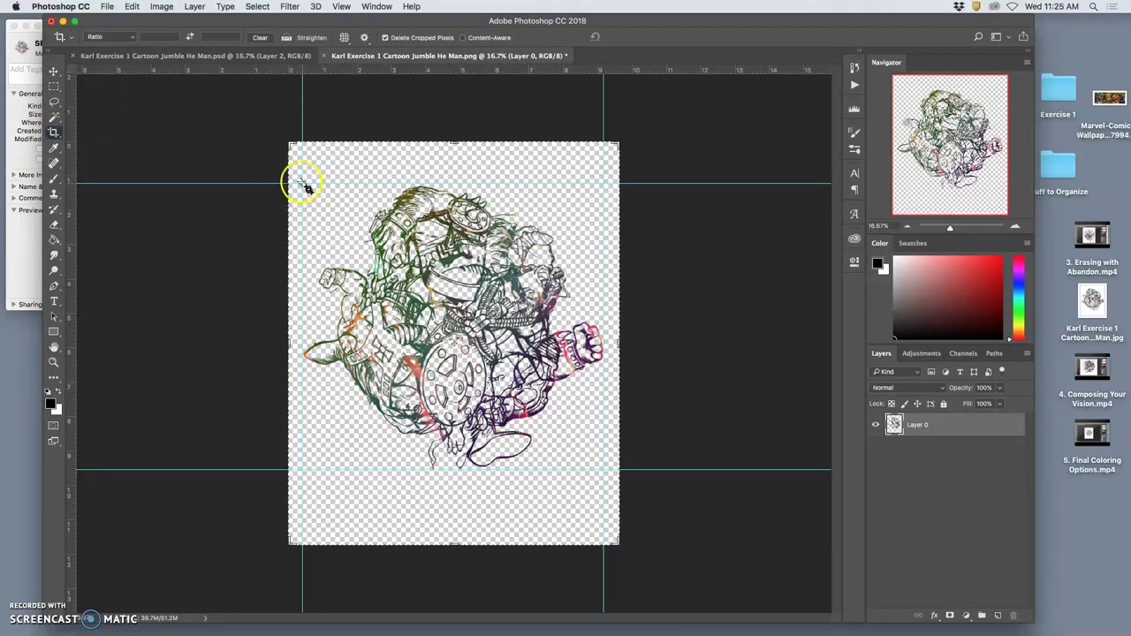
{"action": "left_click_drag", "start_coordinate": [287, 143], "coordinate": [296, 163]}
{"action": "mouse_move", "coordinate": [609, 522]}
{"action": "left_mouse_down"}
{"action": "mouse_move", "coordinate": [601, 566]}
{"action": "mouse_move", "coordinate": [602, 482]}
{"action": "left_mouse_up"}
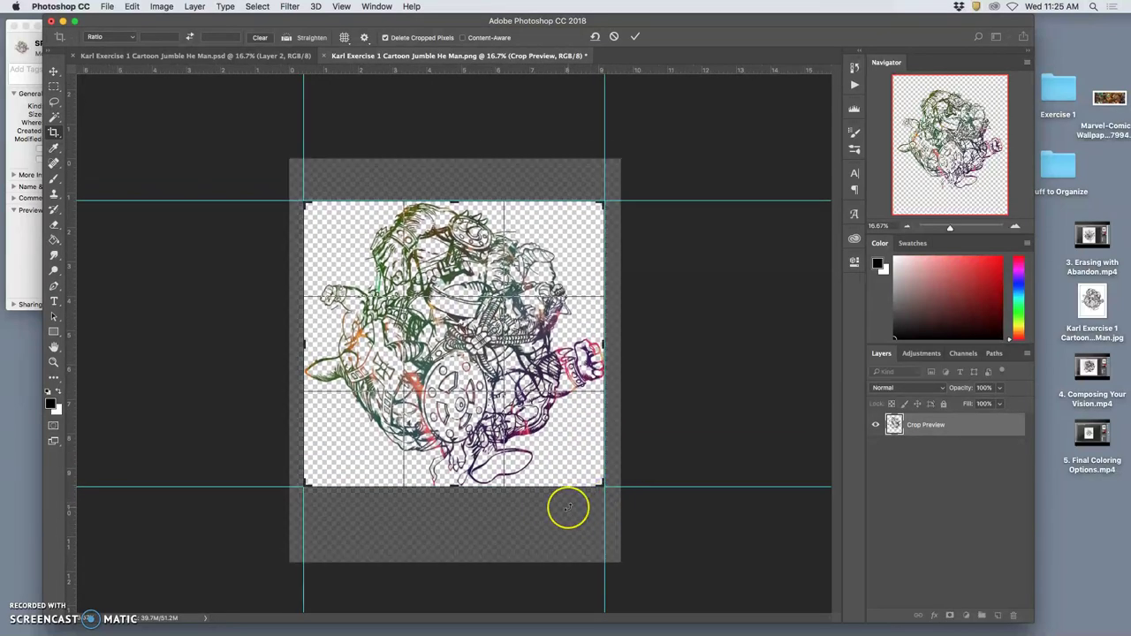
{"action": "double_click", "coordinate": [567, 507]}
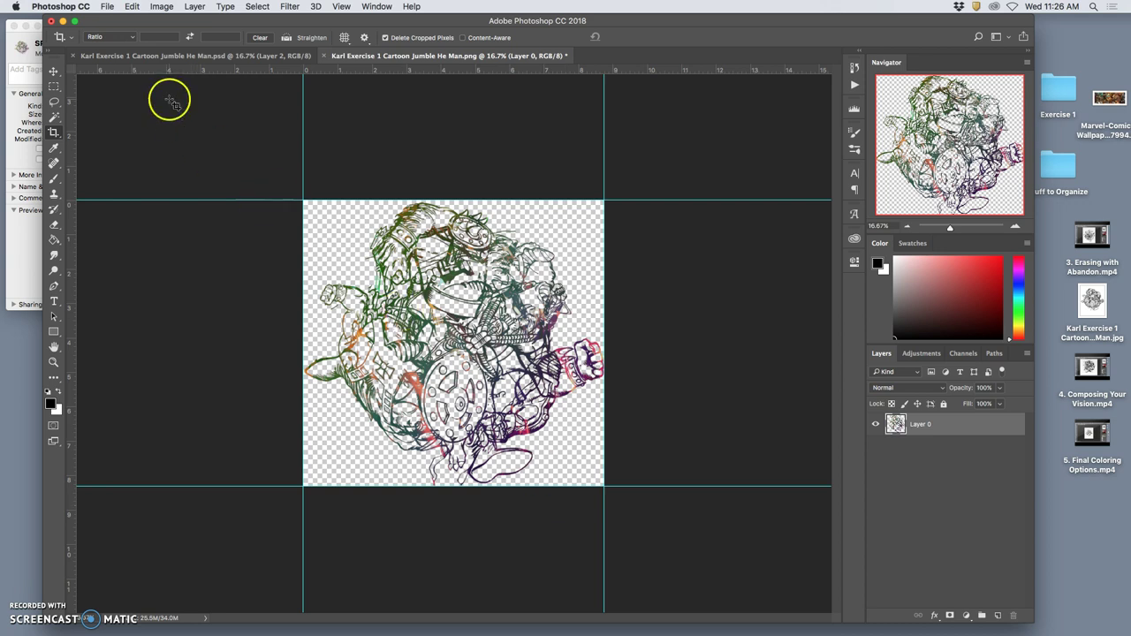
- Save the cropped image as PNG, replacing Karl Exercise 1 Cartoon Jumble He Man.png
{"action": "left_click", "coordinate": [107, 7]}
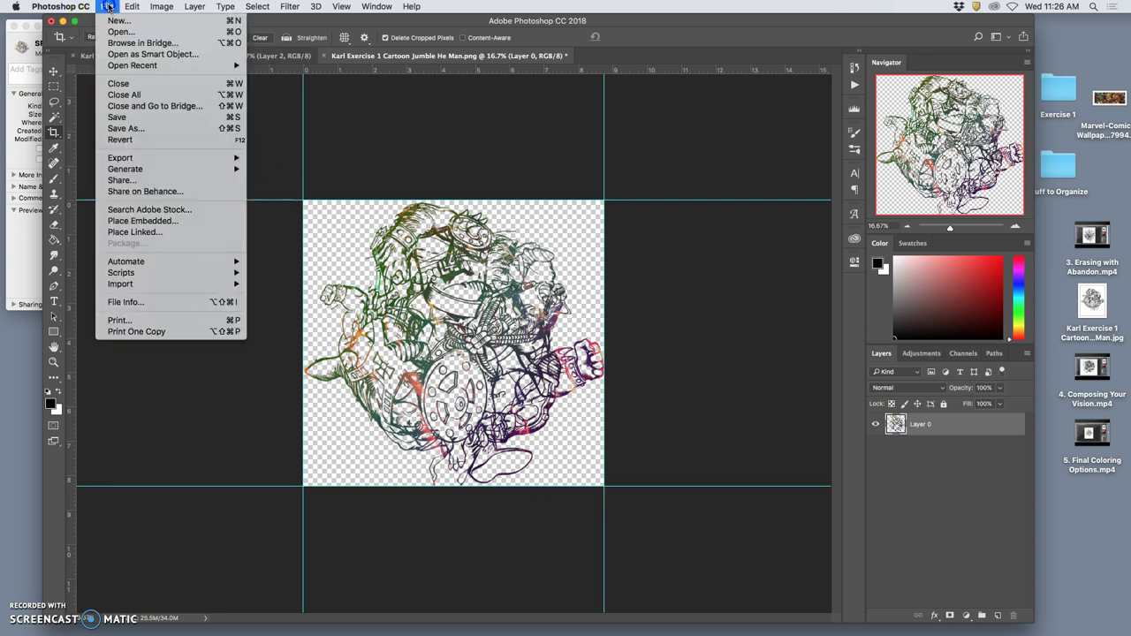
{"action": "left_click", "coordinate": [151, 128]}
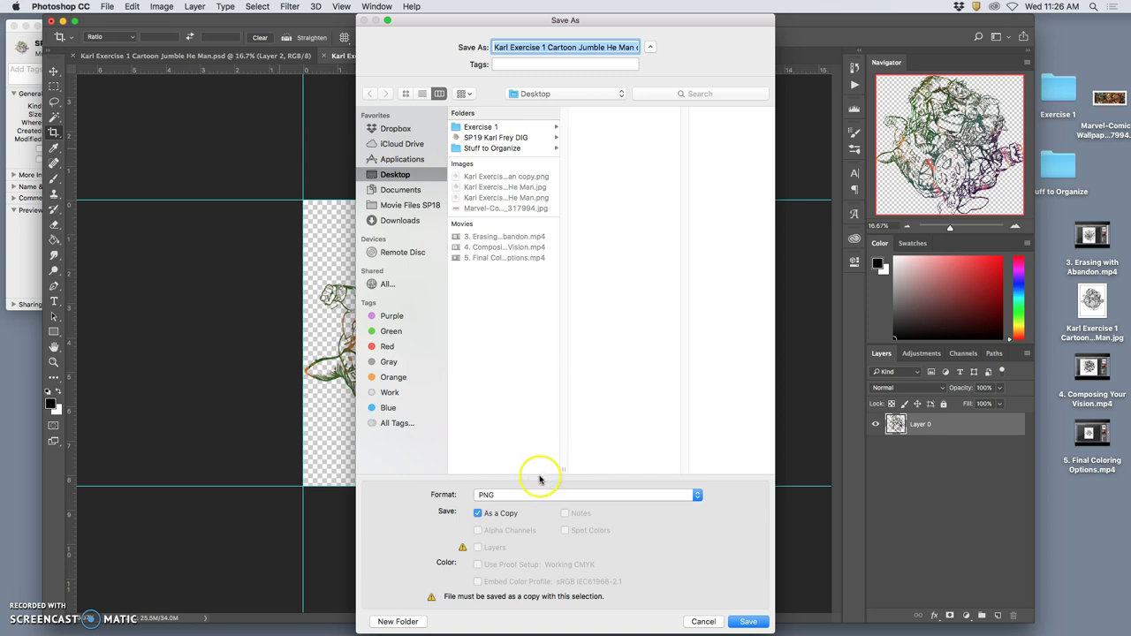
{"action": "left_click", "coordinate": [526, 496]}
{"action": "left_click", "coordinate": [526, 496]}
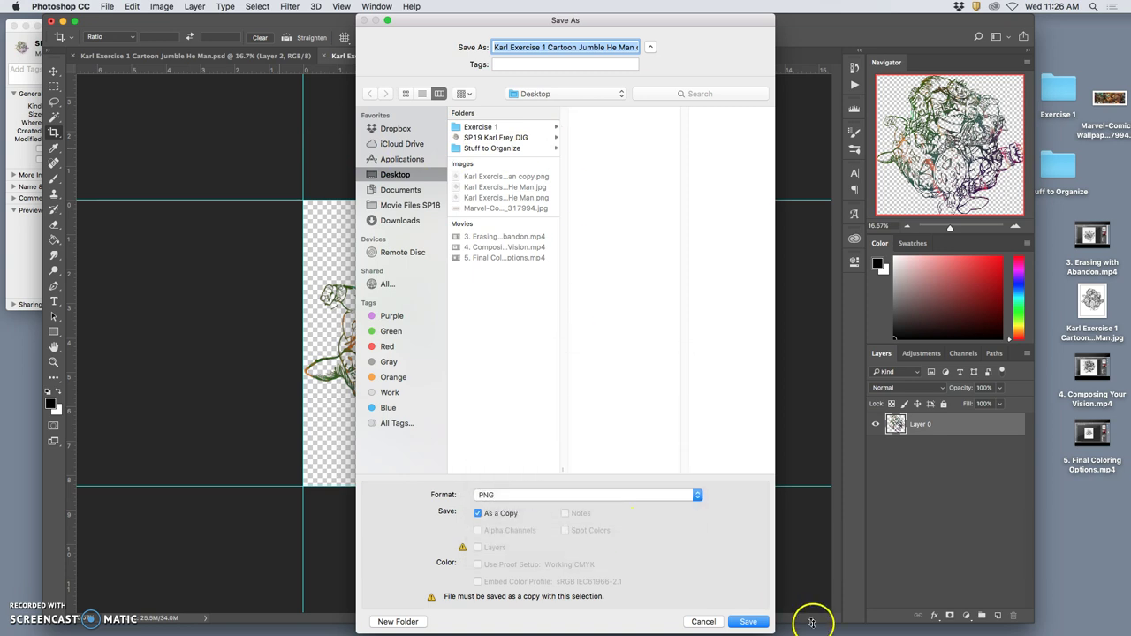
{"action": "left_click", "coordinate": [747, 621]}
{"action": "left_click", "coordinate": [651, 108]}
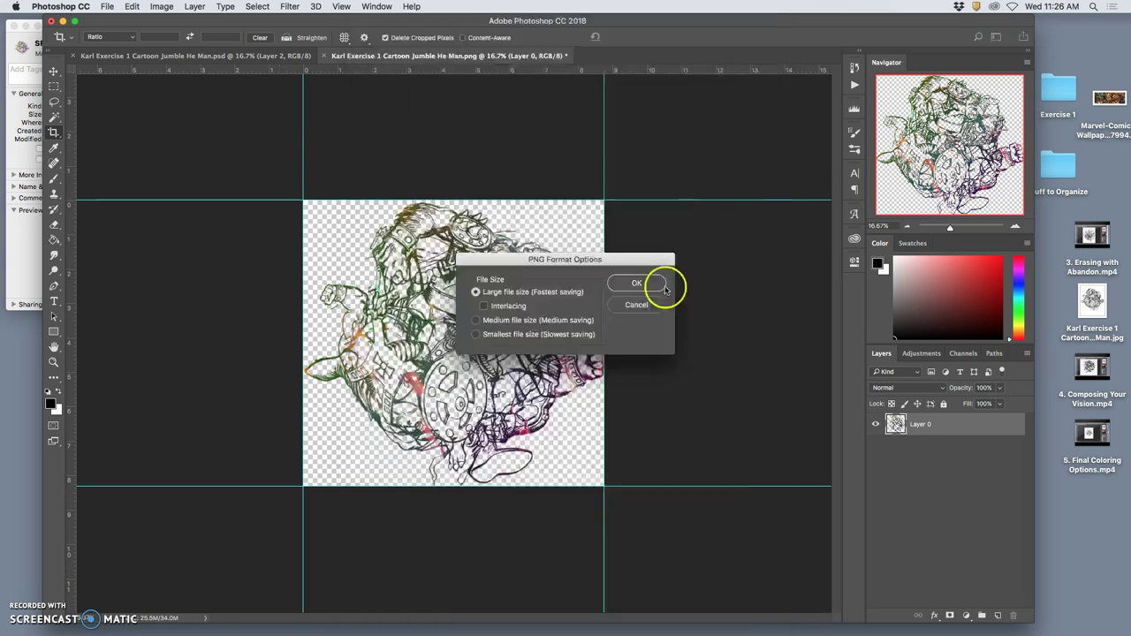
{"action": "left_click", "coordinate": [635, 284]}
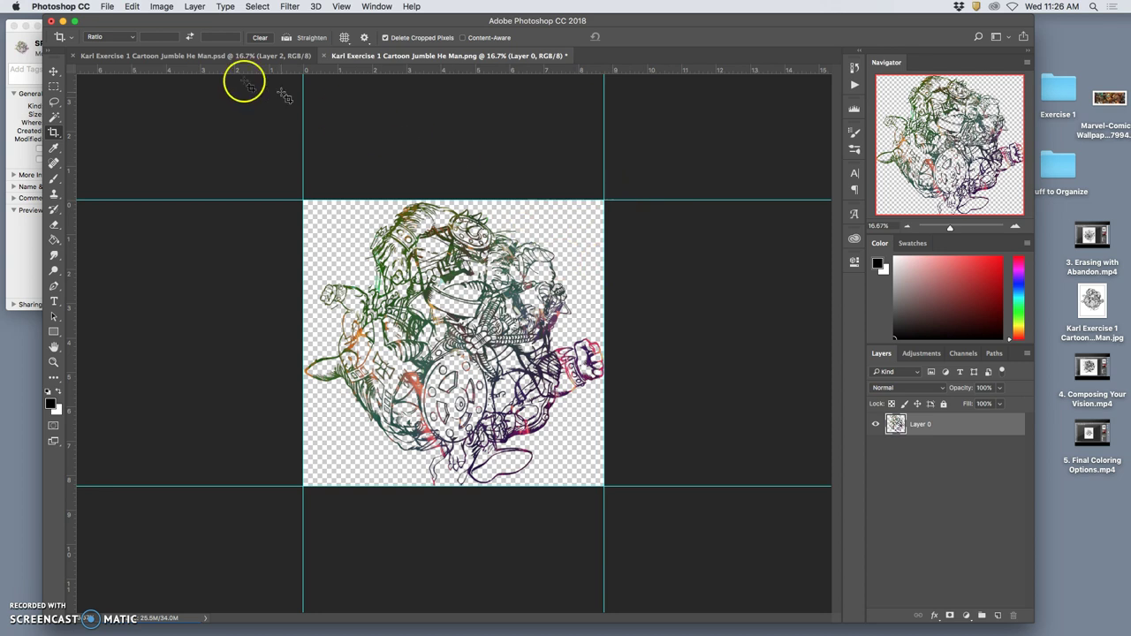
- Minimize Photoshop, move the cropped PNG lower on the desktop, and preview it to check the crop
{"action": "left_click", "coordinate": [62, 21]}
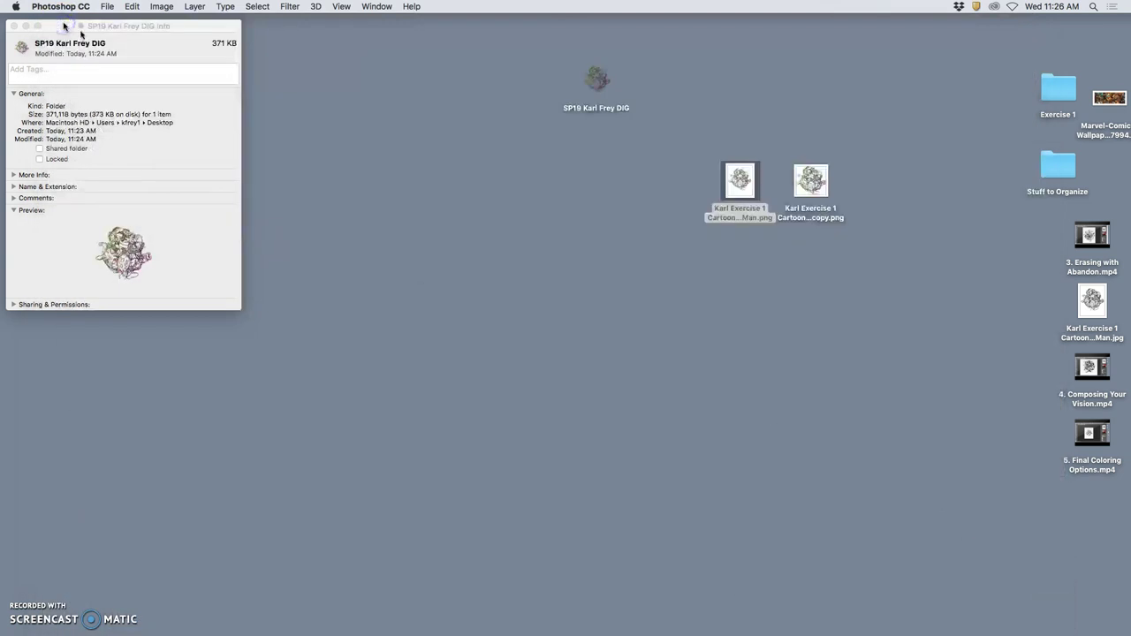
{"action": "left_click", "coordinate": [745, 188]}
{"action": "left_click_drag", "start_coordinate": [745, 187], "coordinate": [781, 317]}
{"action": "double_click", "coordinate": [775, 318]}
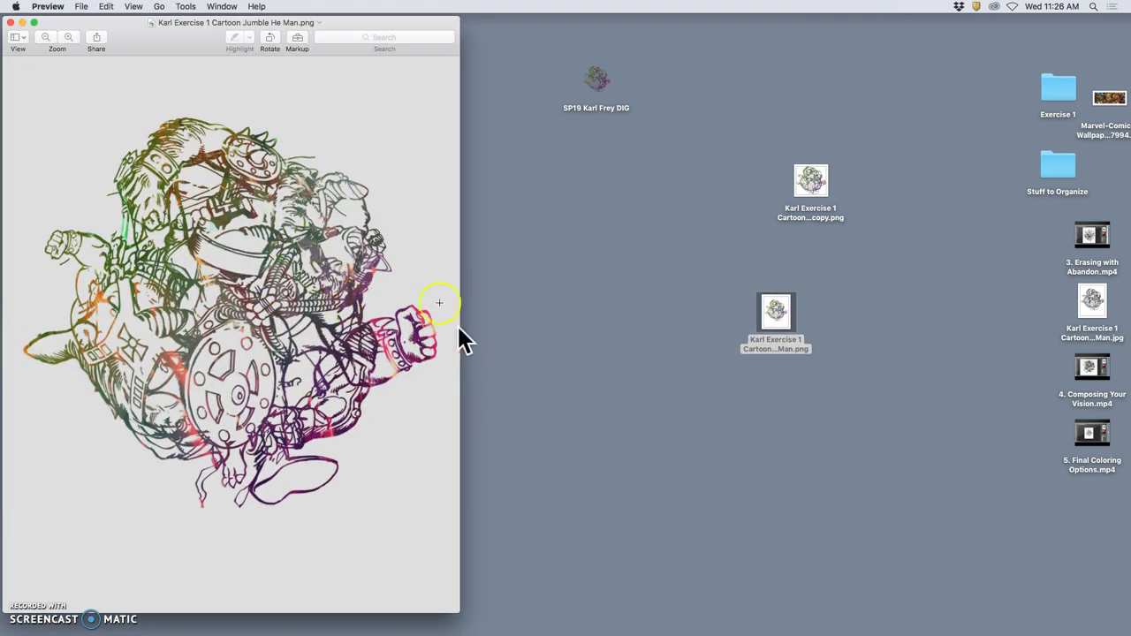
{"action": "left_click", "coordinate": [11, 23]}
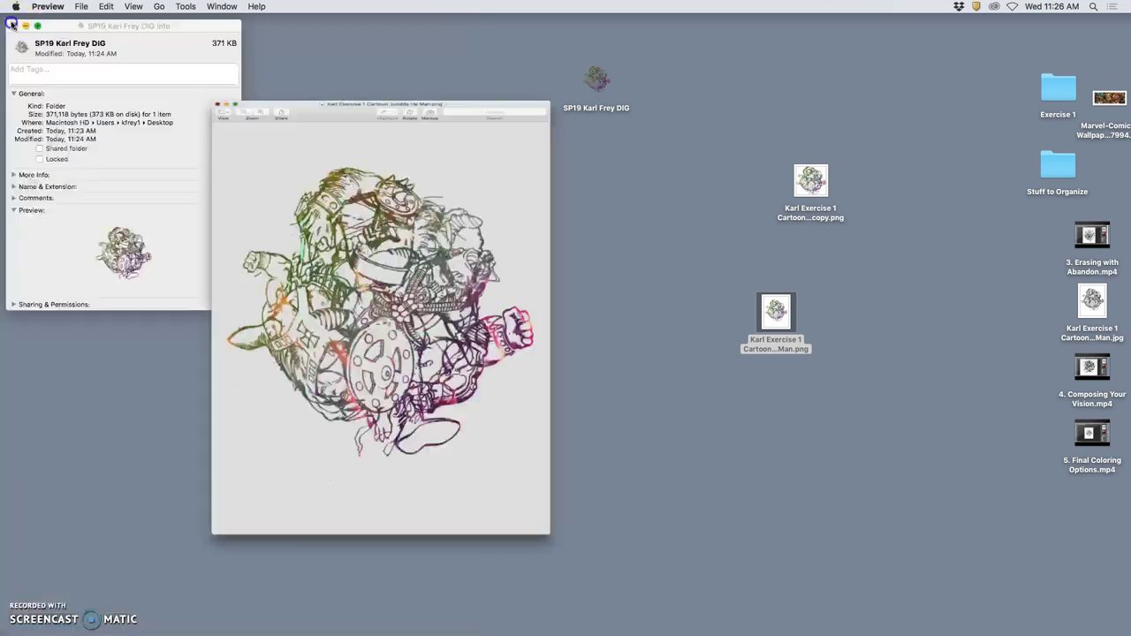
- Duplicate the cropped PNG as 'copy 2.png', move it up-left, and open it in Preview
{"action": "right_click", "coordinate": [777, 315]}
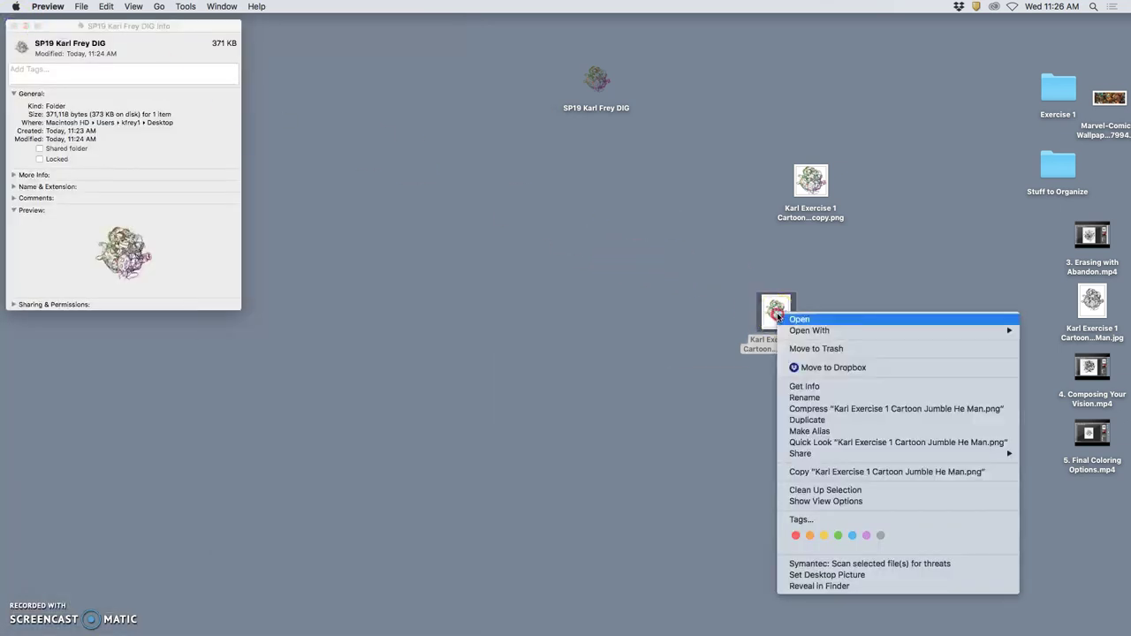
{"action": "left_click", "coordinate": [807, 420]}
{"action": "left_click_drag", "start_coordinate": [796, 329], "coordinate": [675, 230]}
{"action": "left_click", "coordinate": [710, 222]}
{"action": "left_click", "coordinate": [687, 267]}
{"action": "double_click", "coordinate": [687, 182]}
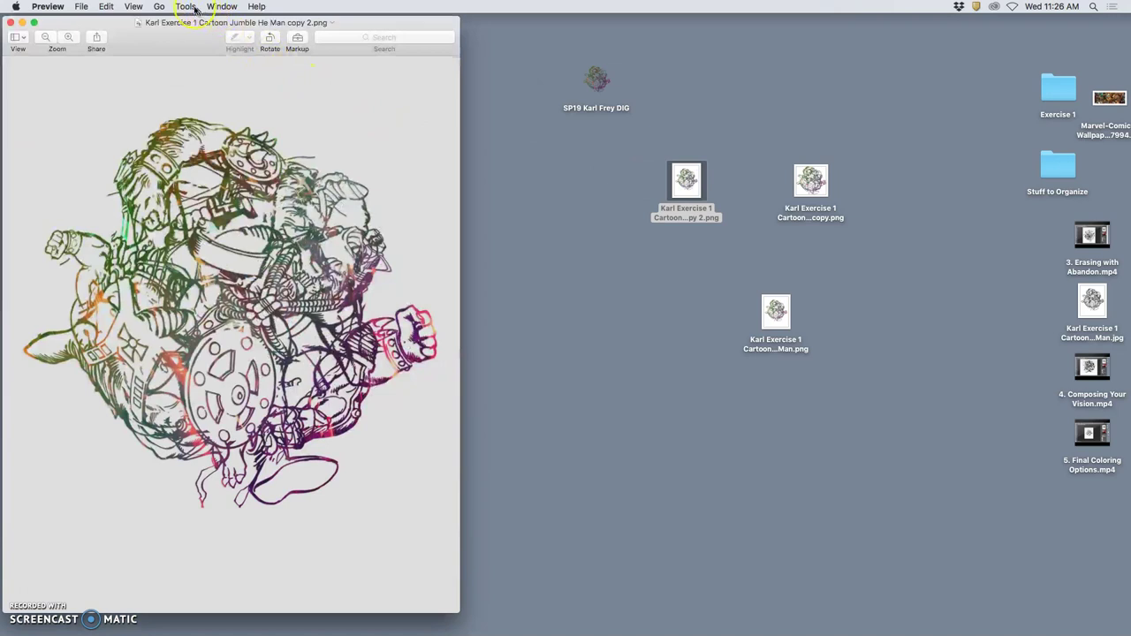
- Resize copy 2.png proportionally to 450 × 548 pixels in Preview, then close its window
{"action": "left_click", "coordinate": [193, 7]}
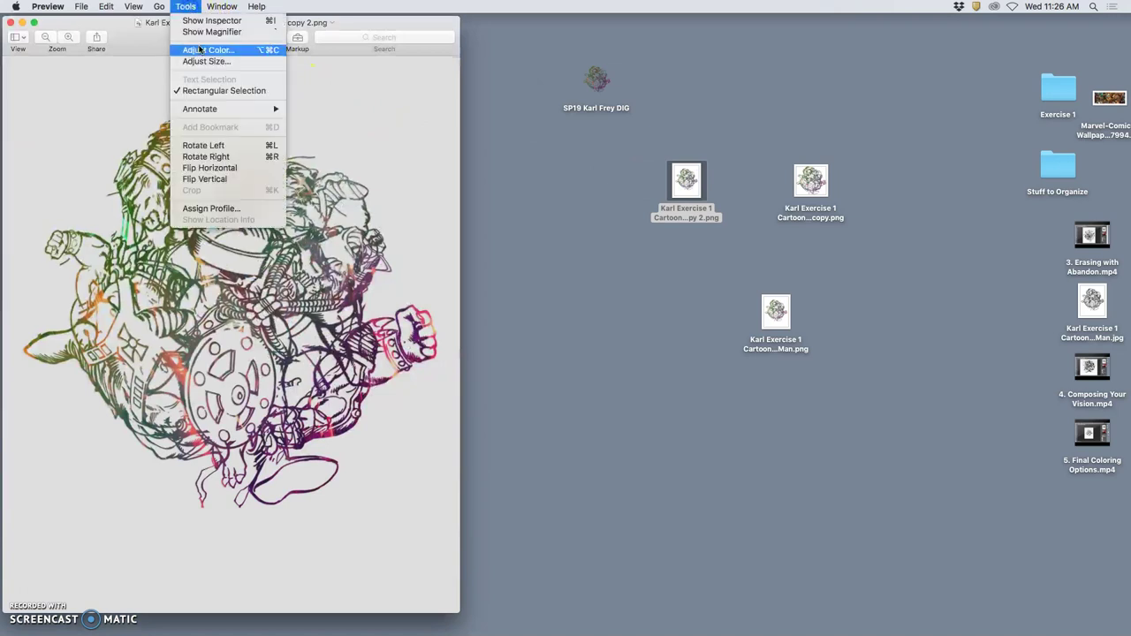
{"action": "left_click", "coordinate": [209, 63]}
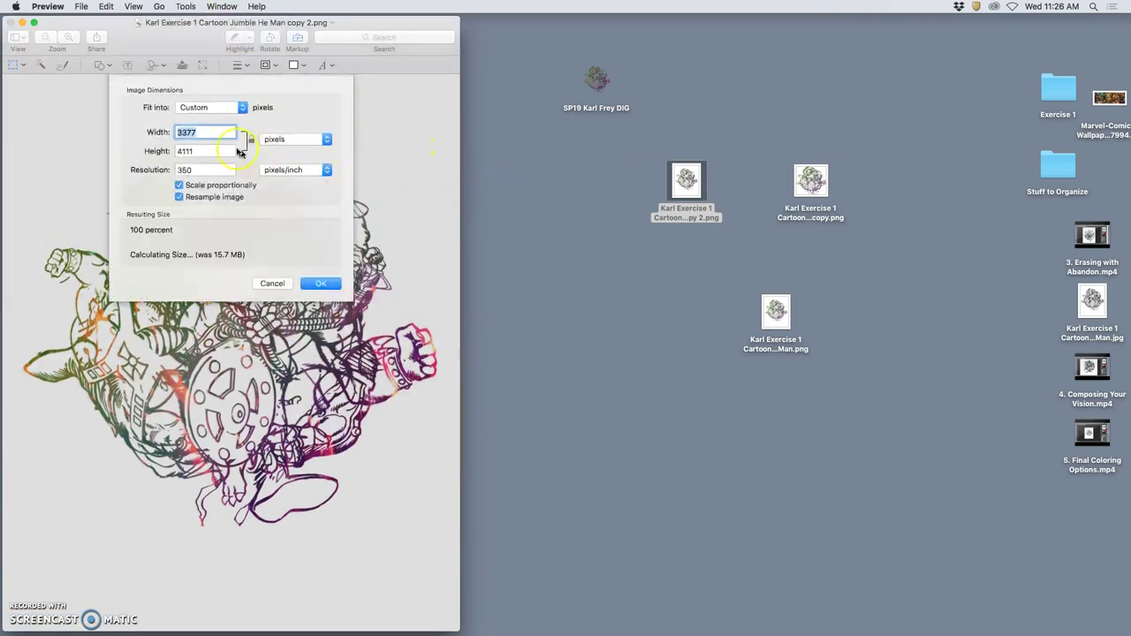
{"action": "left_click", "coordinate": [280, 143]}
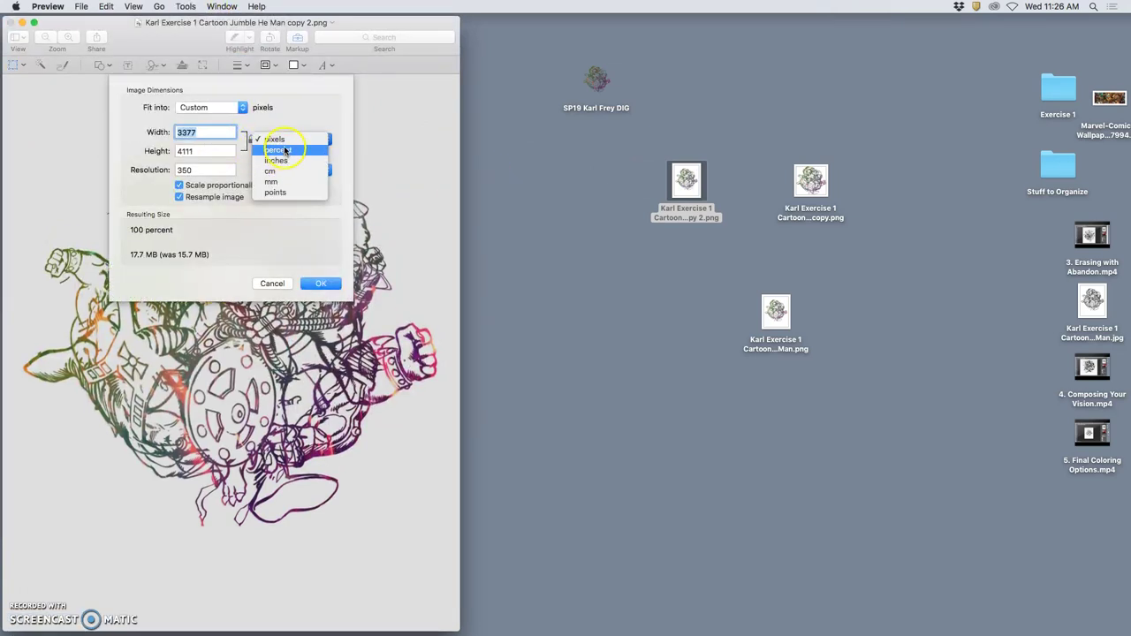
{"action": "left_click", "coordinate": [279, 141]}
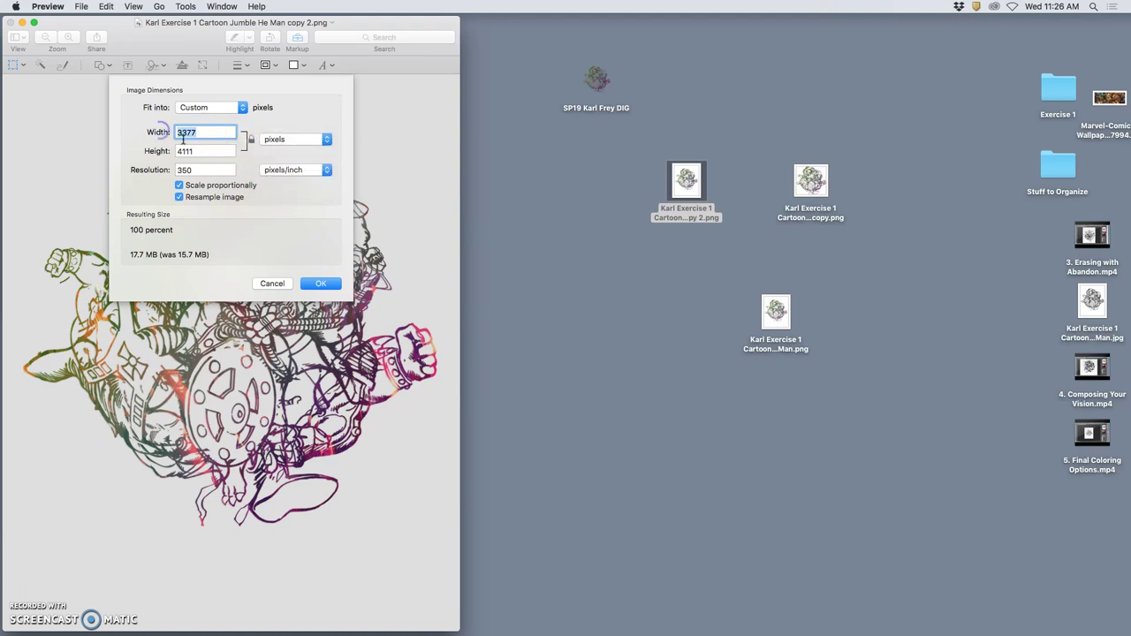
{"action": "type", "text": "450"}
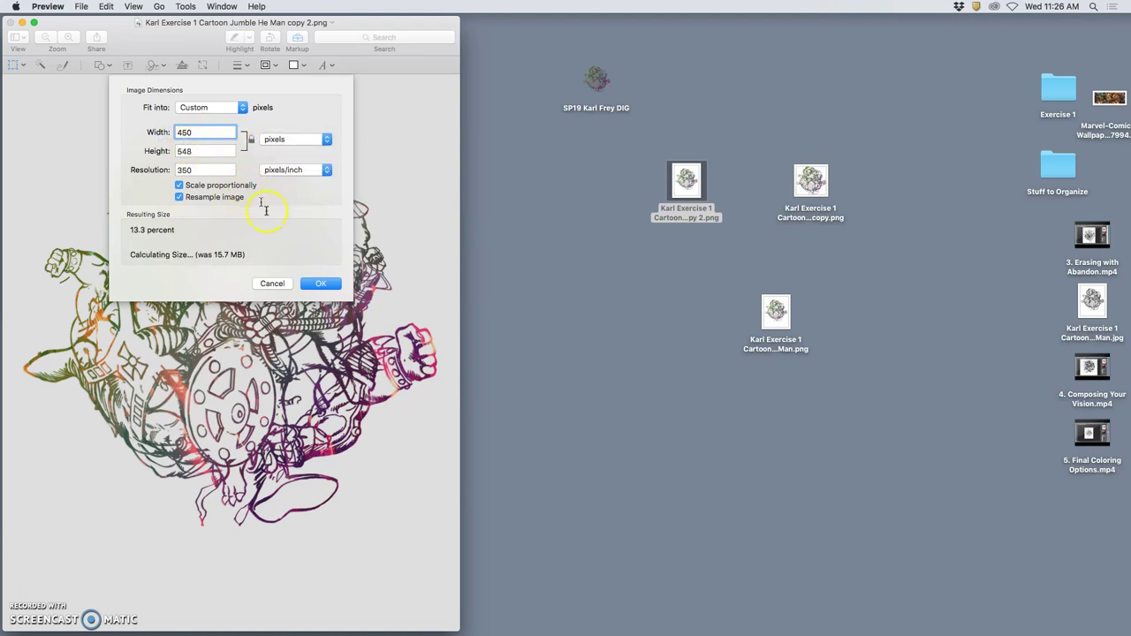
{"action": "left_click", "coordinate": [322, 283]}
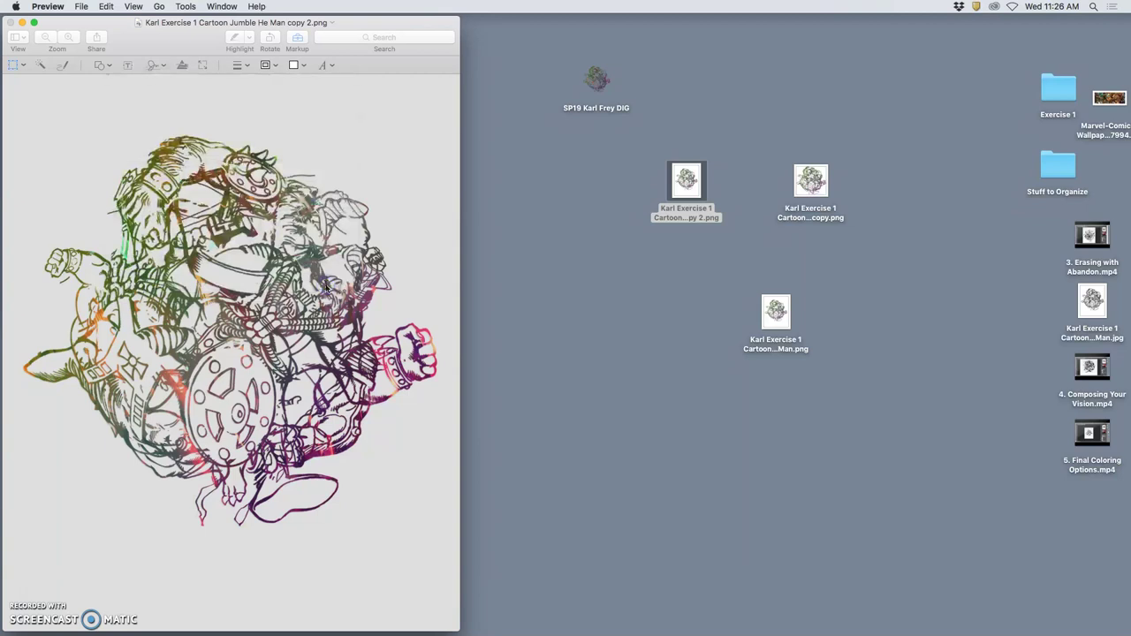
{"action": "left_click", "coordinate": [306, 291]}
{"action": "left_click", "coordinate": [496, 299]}
{"action": "left_click", "coordinate": [309, 313]}
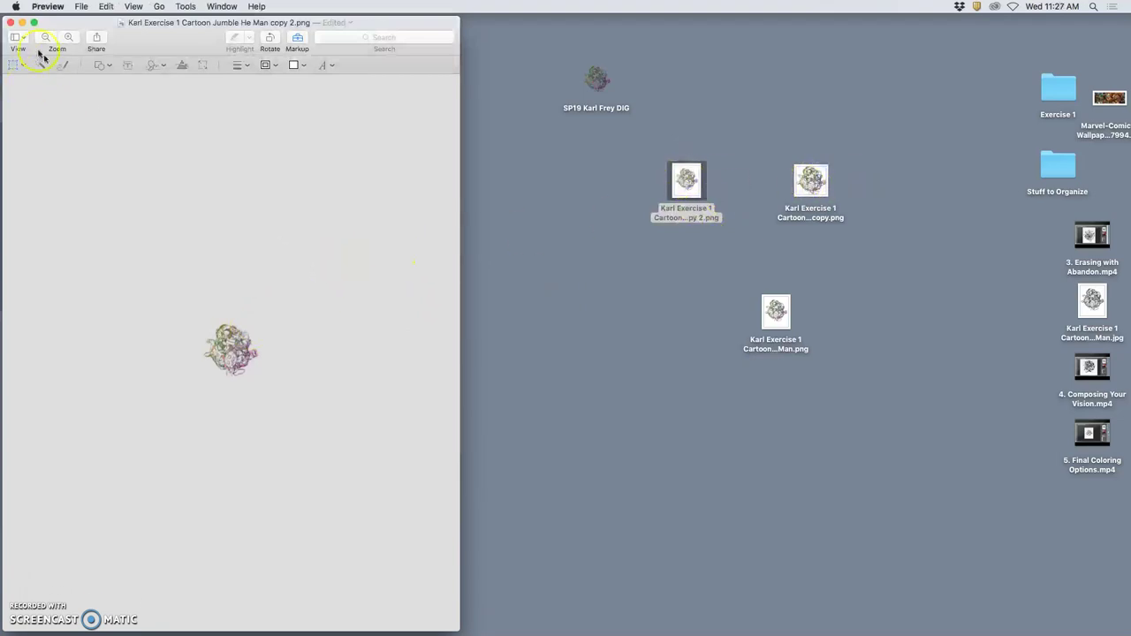
{"action": "left_click", "coordinate": [11, 24]}
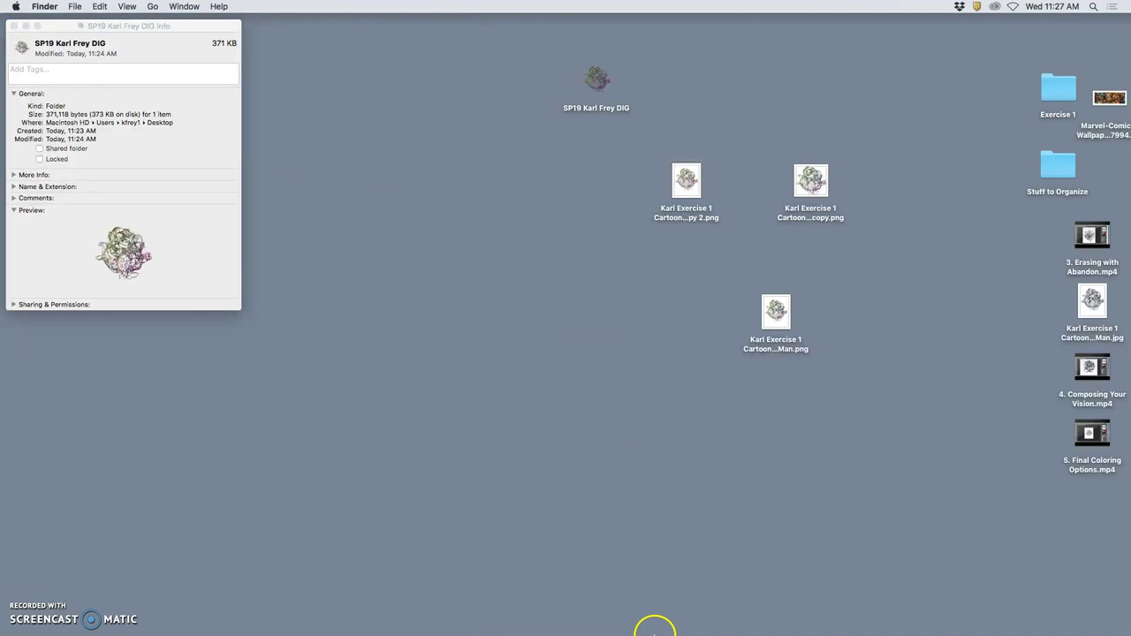
- Return to Photoshop and save the cropped jumble PNG again
{"action": "mouse_move", "coordinate": [656, 626]}
{"action": "left_click", "coordinate": [543, 617]}
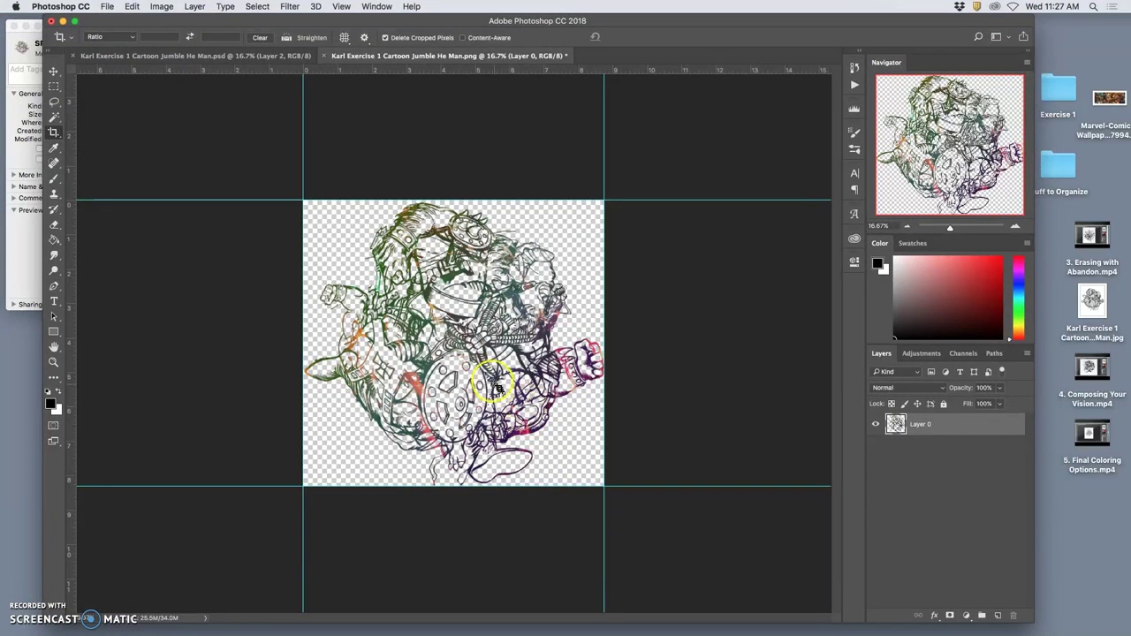
{"action": "left_click", "coordinate": [107, 6]}
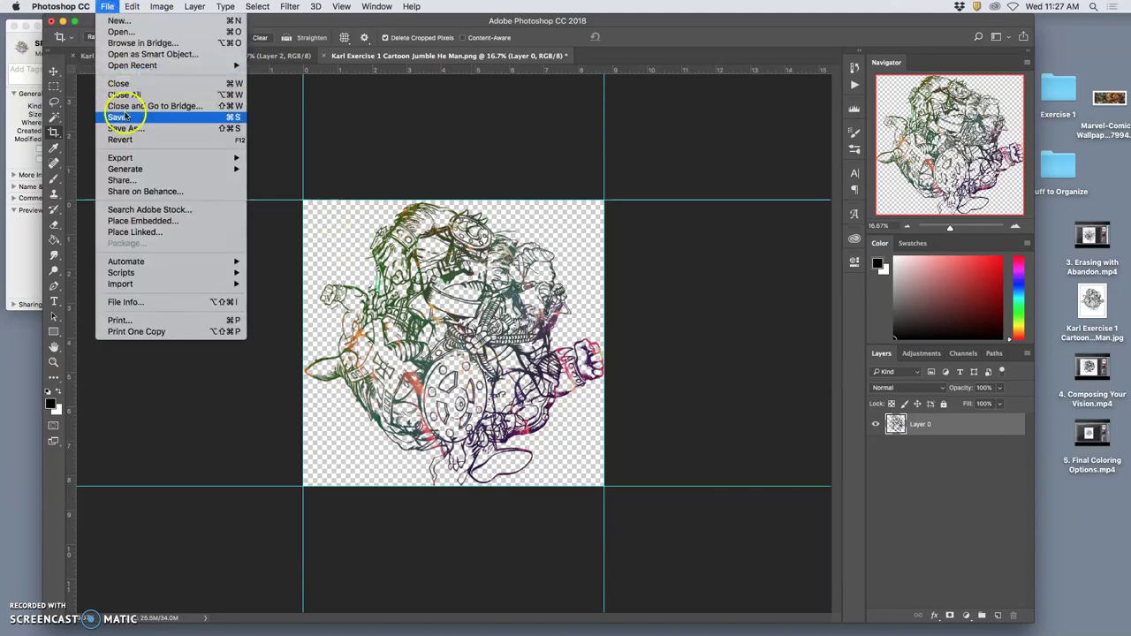
{"action": "left_click", "coordinate": [200, 128]}
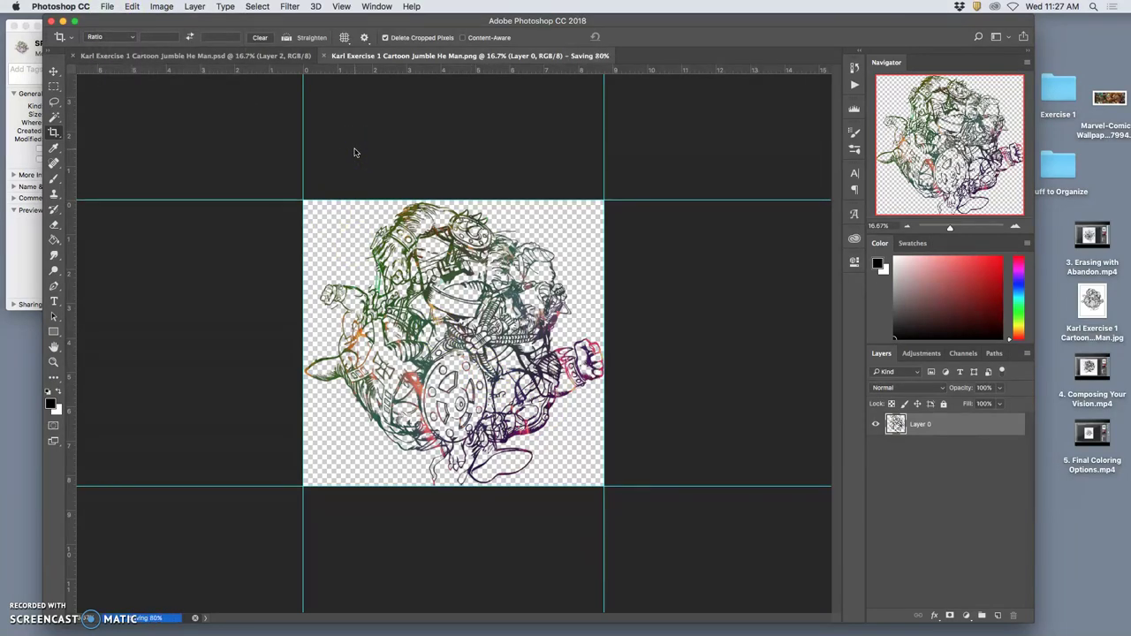
- Hide Photoshop, move the jumble PNG icon up and left, and begin renaming it
{"action": "left_click", "coordinate": [61, 22]}
{"action": "left_click", "coordinate": [730, 316]}
{"action": "left_click_drag", "start_coordinate": [777, 311], "coordinate": [633, 289]}
{"action": "key", "text": "Return"}
- Leave the file name unchanged and move the copy 2 PNG to the Trash
{"action": "left_click", "coordinate": [666, 286]}
{"action": "left_click", "coordinate": [685, 184]}
{"action": "right_click", "coordinate": [689, 186]}
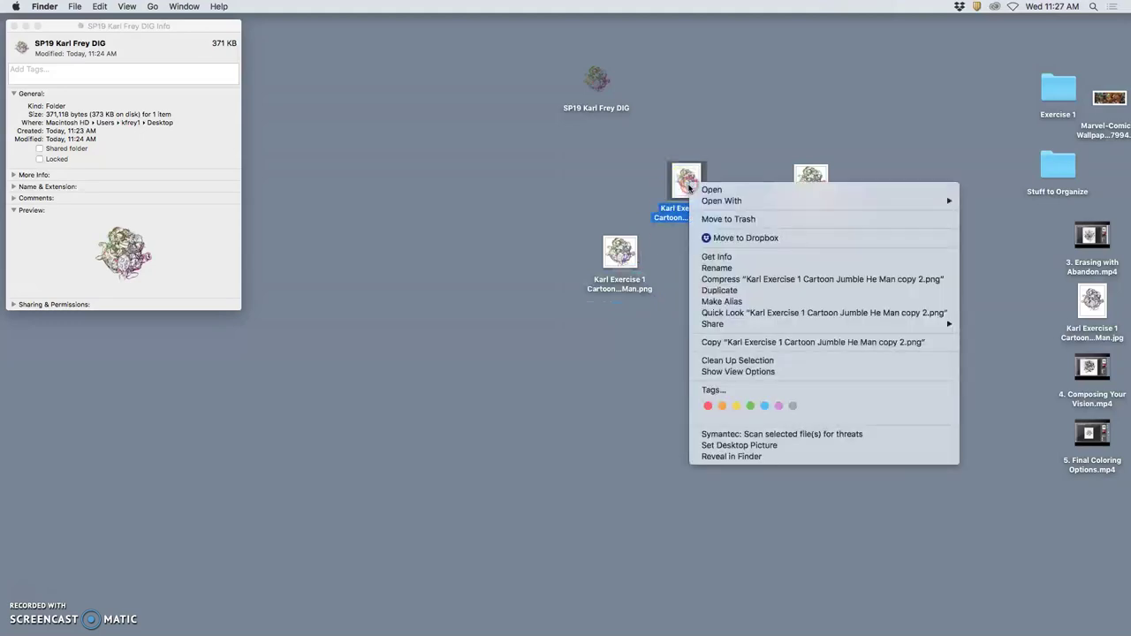
{"action": "left_click", "coordinate": [721, 223]}
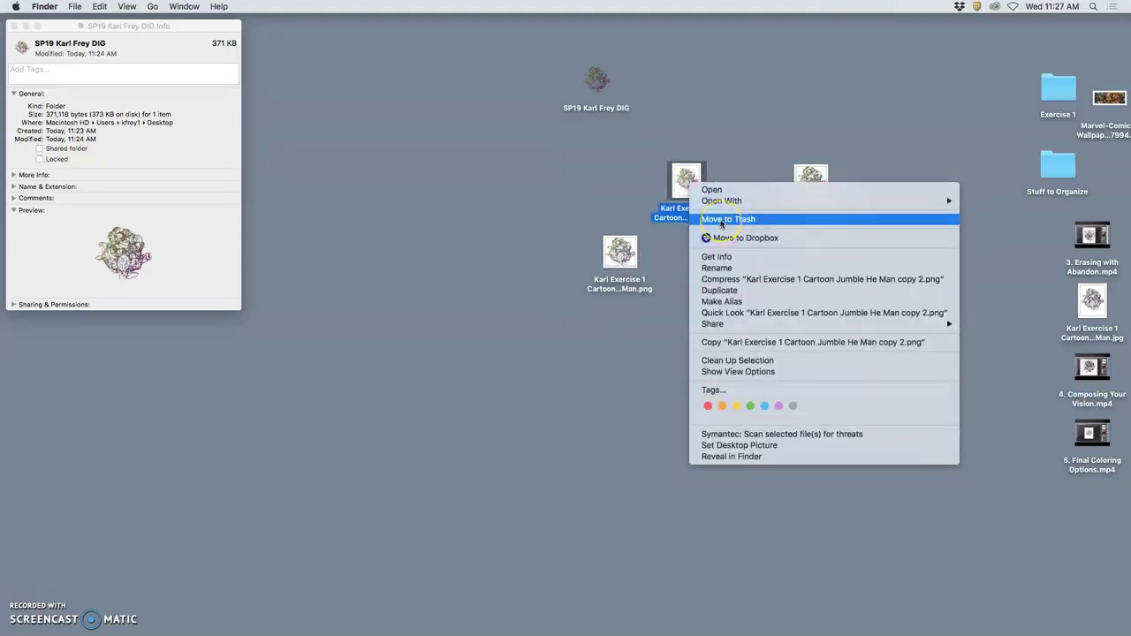
{"action": "left_click", "coordinate": [721, 222]}
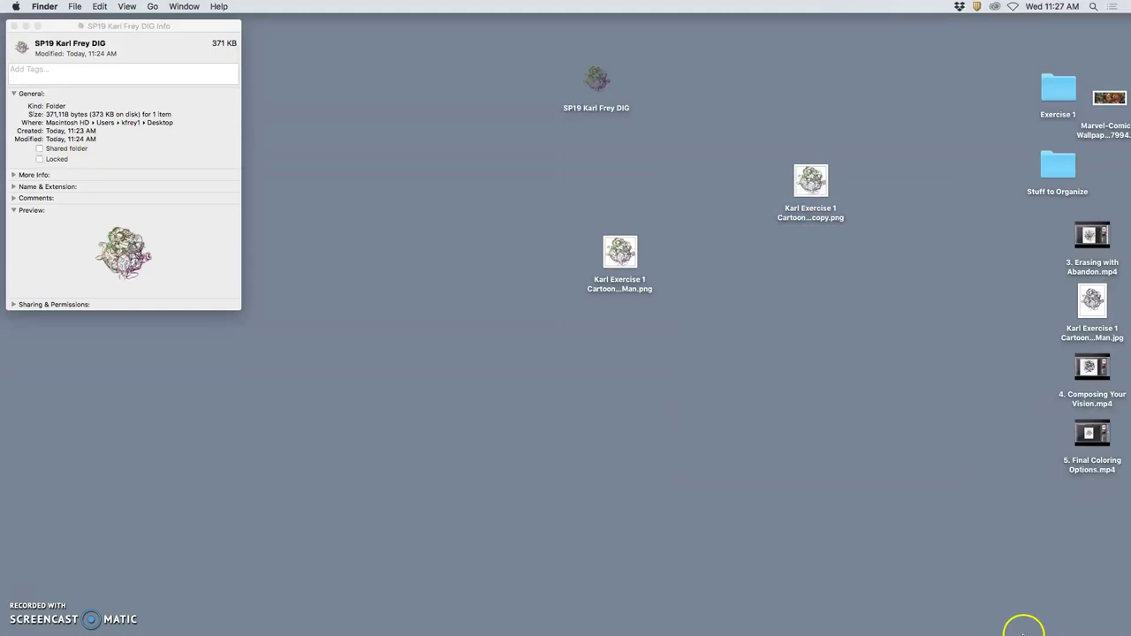
- Reposition the Cartoon Jumble He Man PNG and open it in Preview
{"action": "left_click_drag", "start_coordinate": [632, 258], "coordinate": [671, 191]}
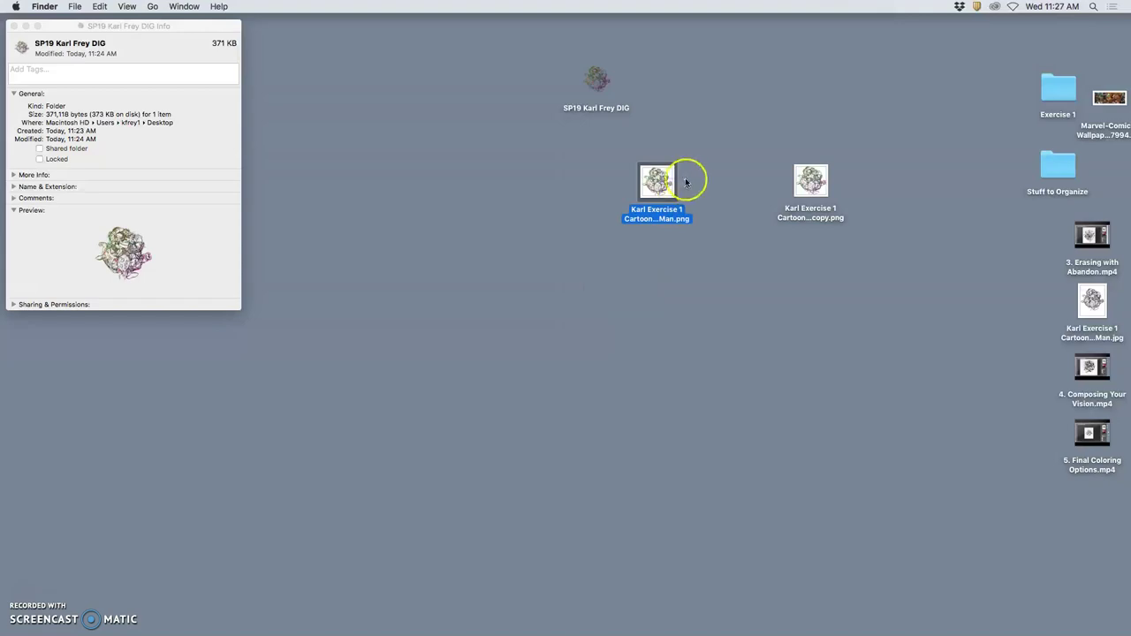
{"action": "left_click", "coordinate": [697, 186]}
{"action": "left_click", "coordinate": [667, 183]}
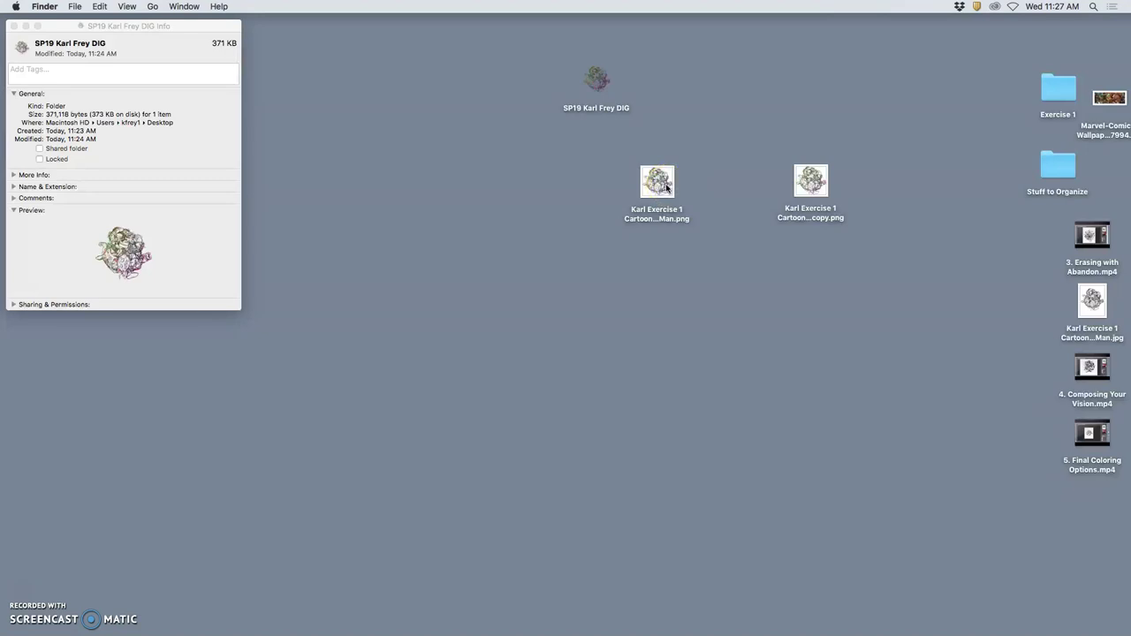
{"action": "left_click", "coordinate": [667, 185]}
{"action": "right_click", "coordinate": [654, 187]}
{"action": "left_click", "coordinate": [671, 189]}
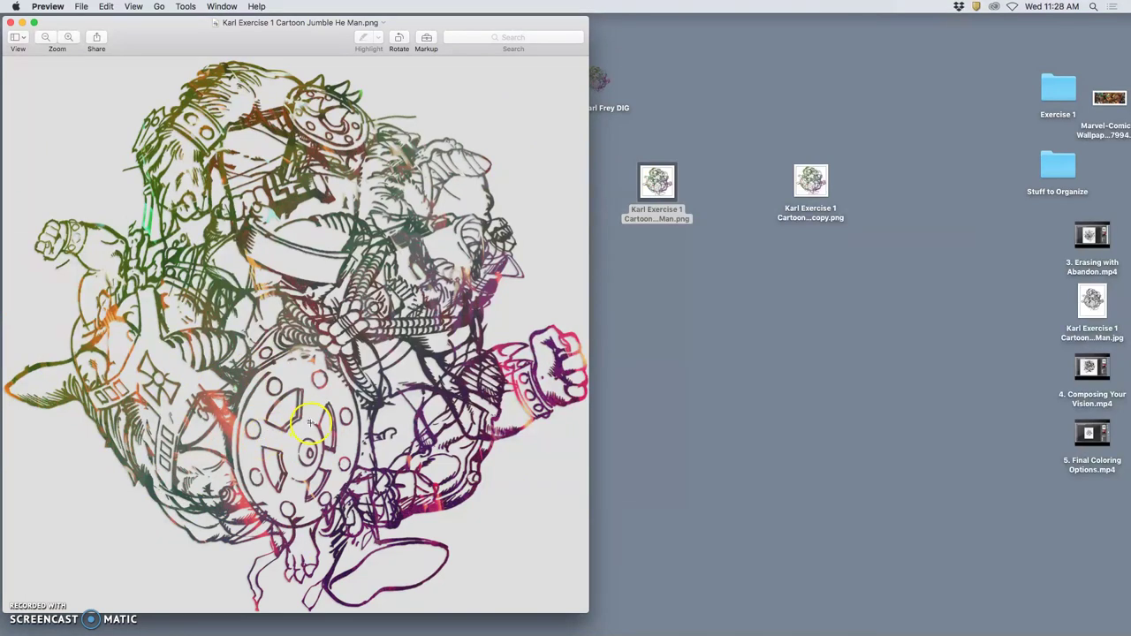
- Resize the jumble image to 450 × 428 pixels, select all of it, and close the window
{"action": "left_click", "coordinate": [194, 8]}
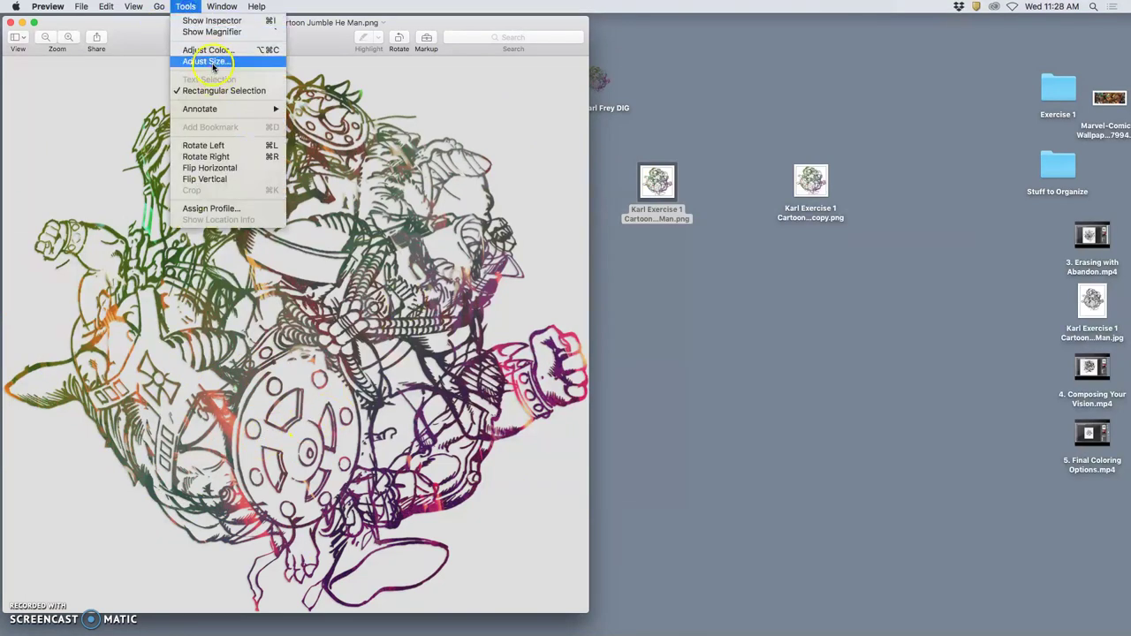
{"action": "left_click", "coordinate": [212, 67]}
{"action": "type", "text": "450"}
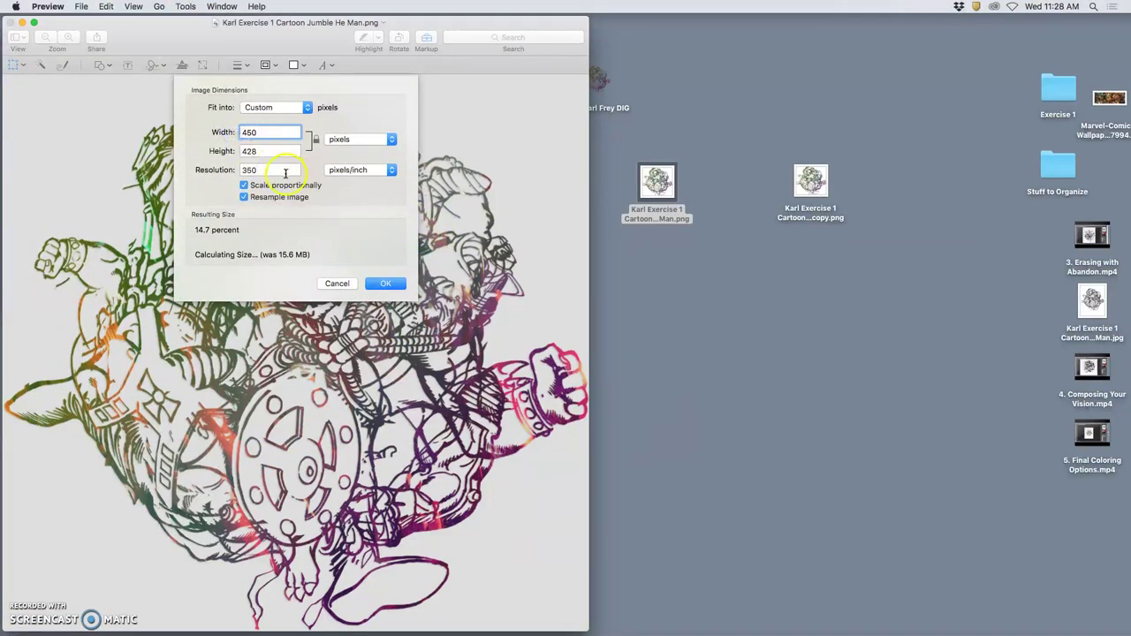
{"action": "left_click", "coordinate": [385, 284]}
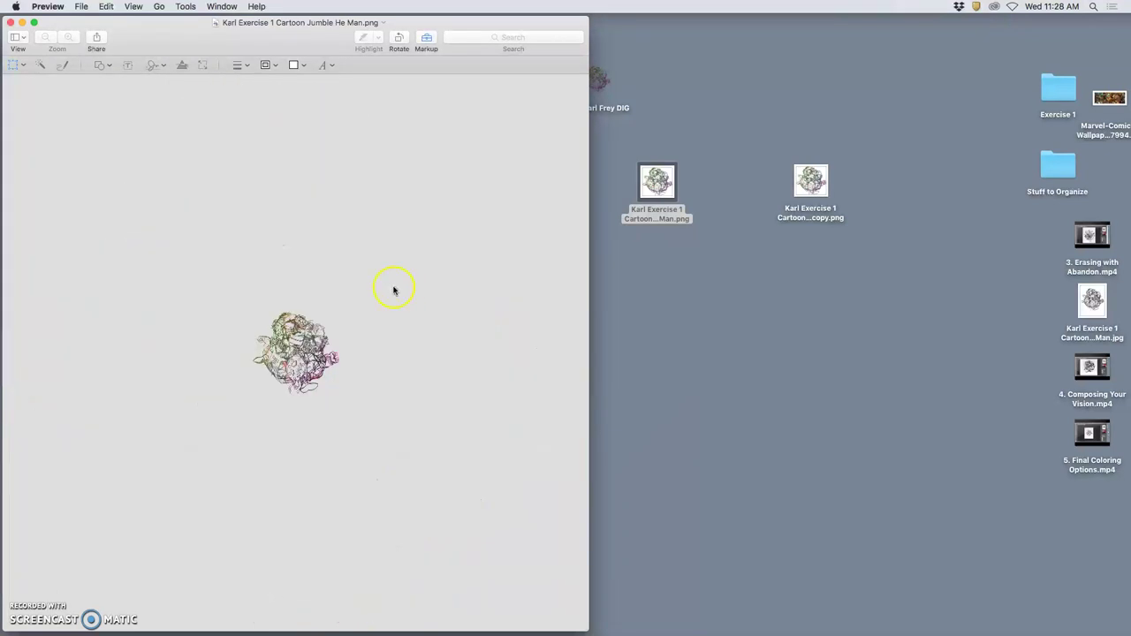
{"action": "key", "text": "super+a"}
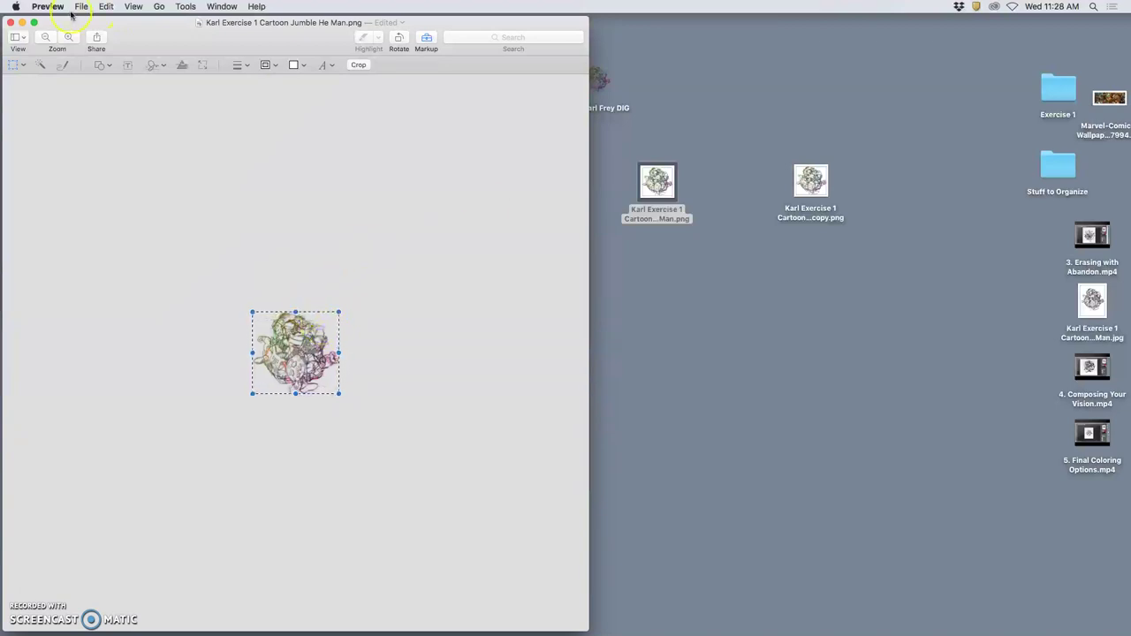
{"action": "left_click", "coordinate": [11, 23]}
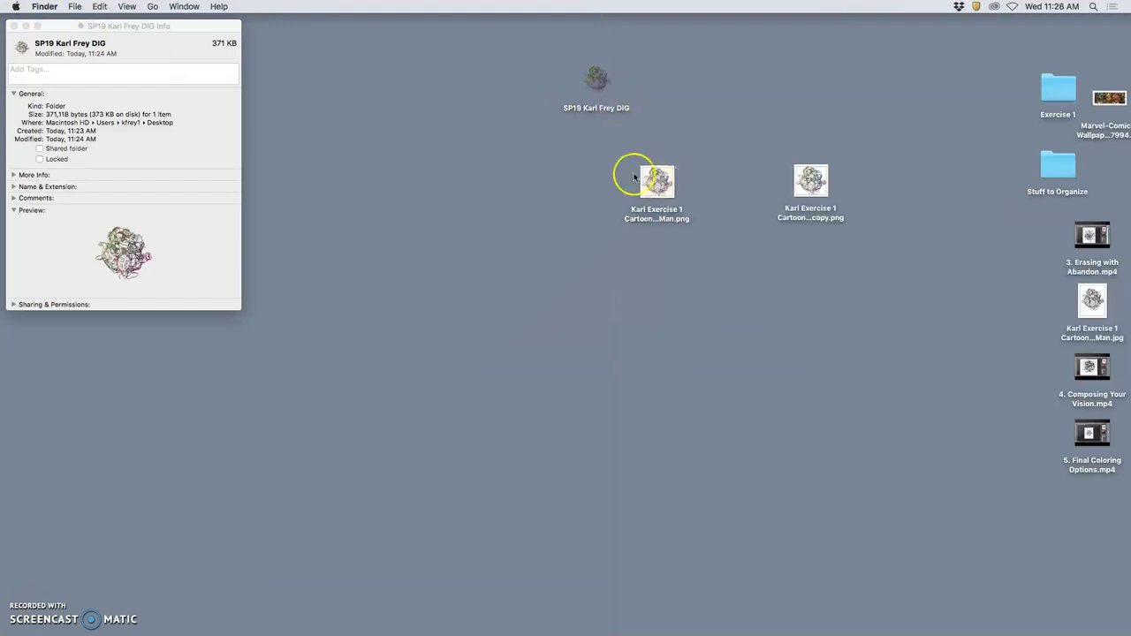
{"action": "left_click", "coordinate": [599, 88]}
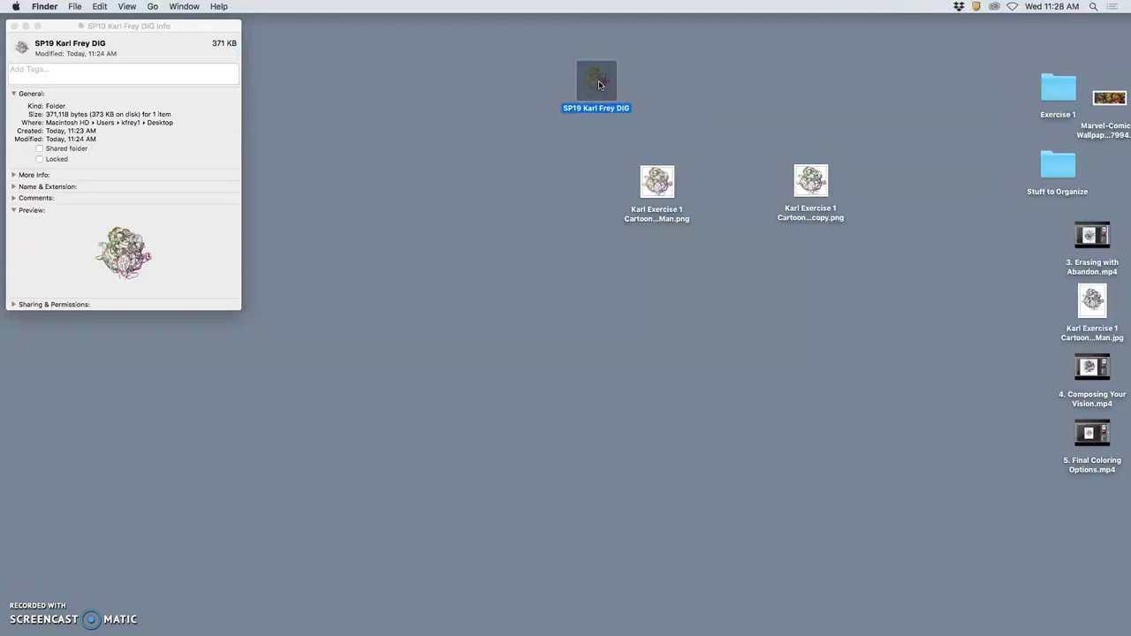
{"action": "left_click", "coordinate": [19, 51]}
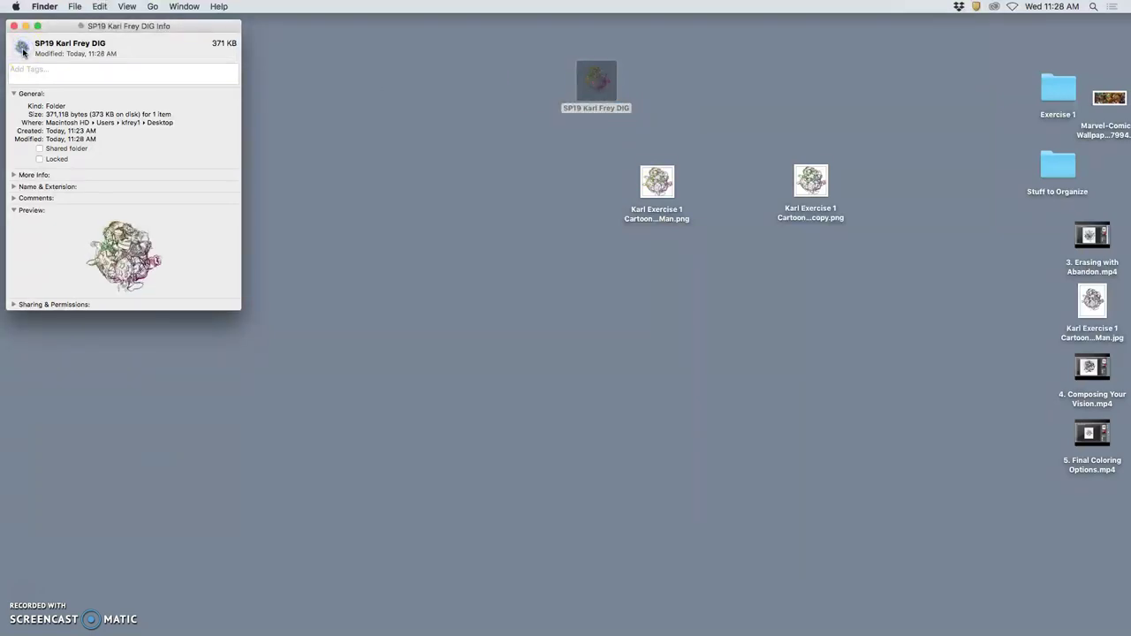
{"action": "left_click", "coordinate": [73, 94]}
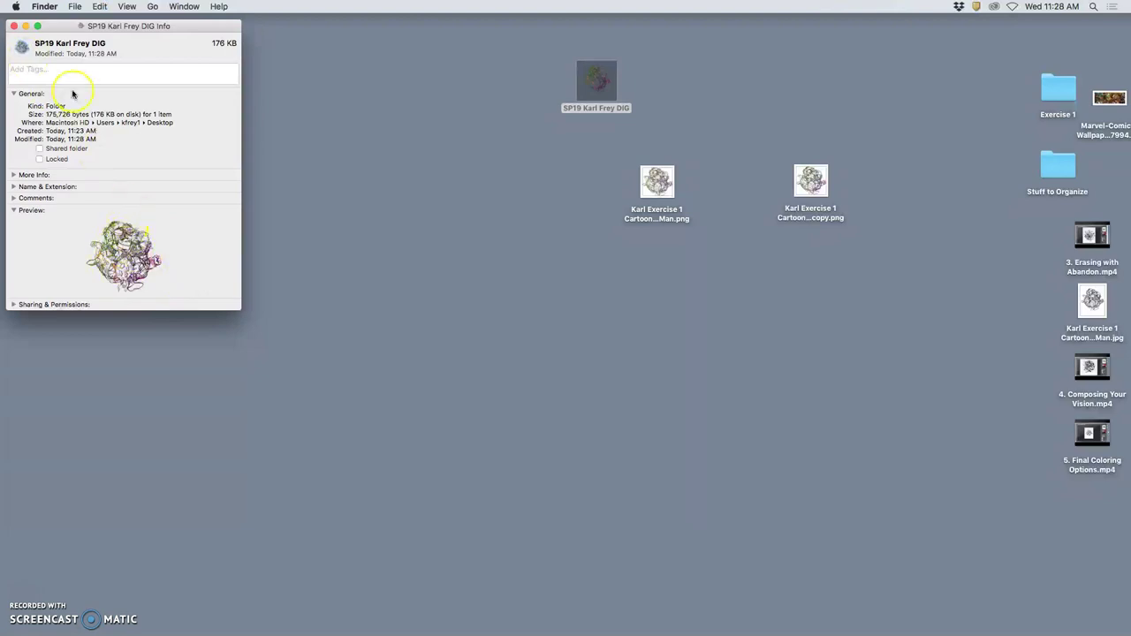
{"action": "left_click", "coordinate": [15, 26]}
{"action": "left_click", "coordinate": [321, 155]}
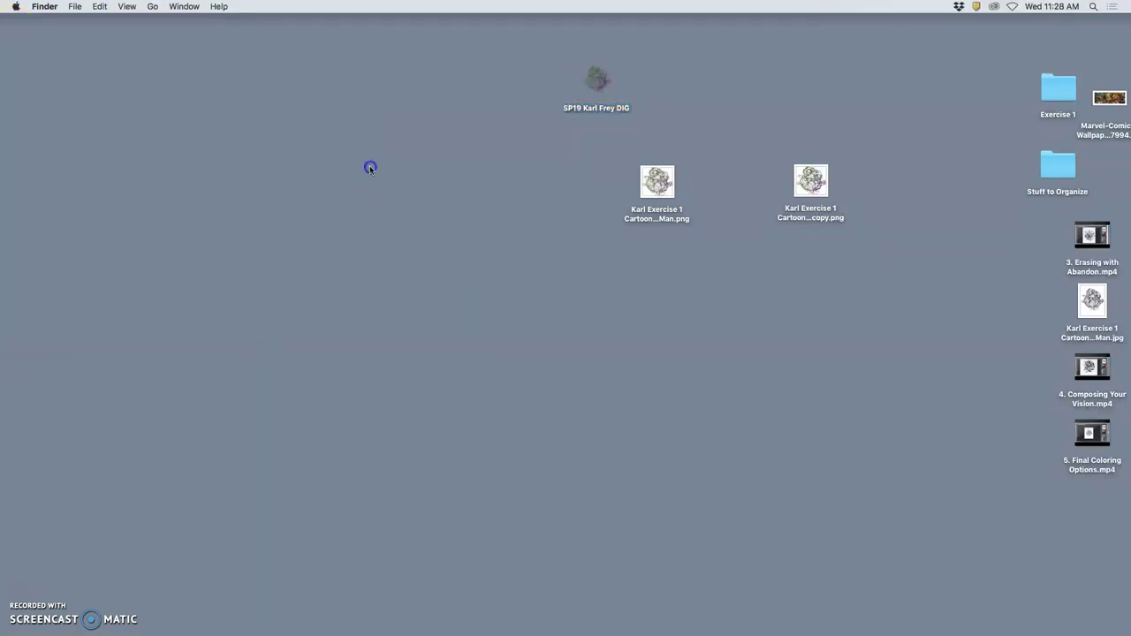
{"action": "left_click", "coordinate": [601, 85]}
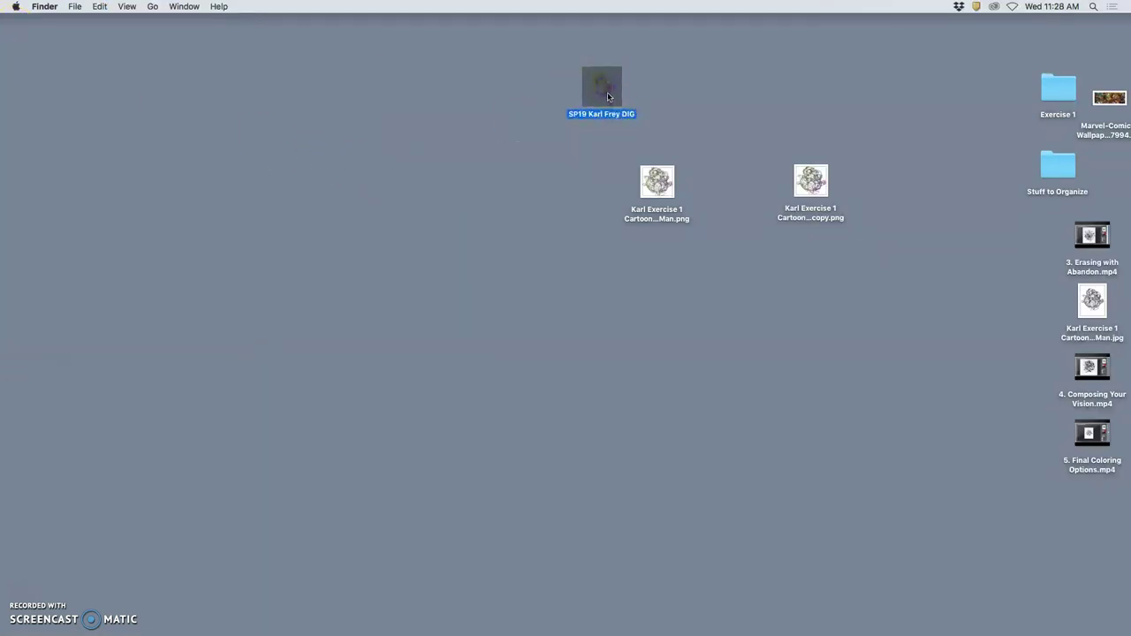
{"action": "left_click", "coordinate": [608, 96]}
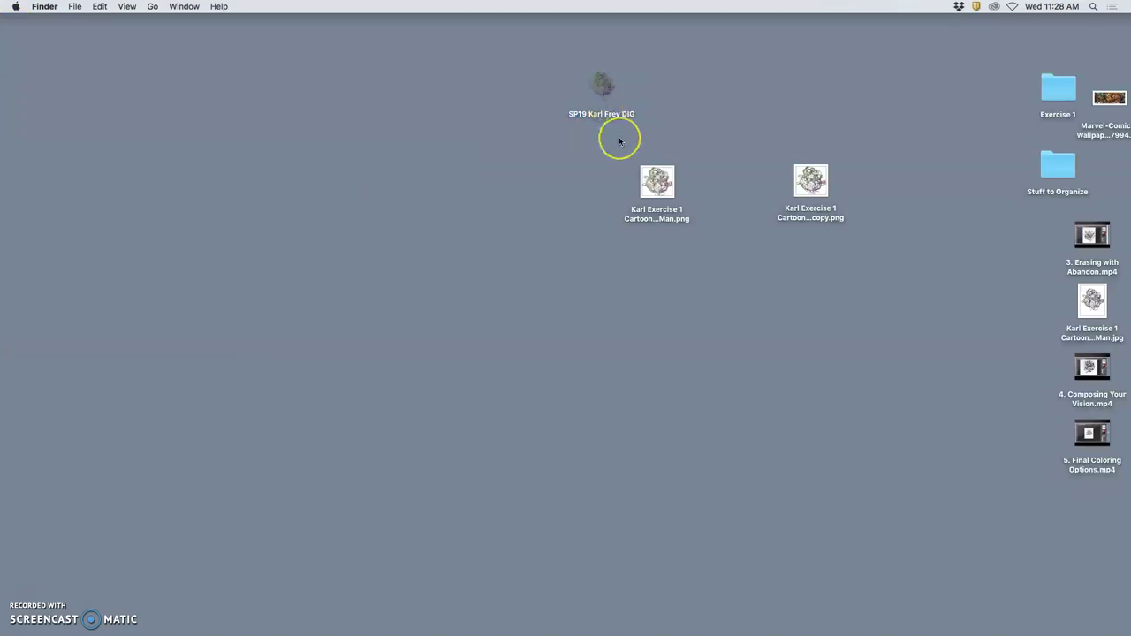
{"action": "left_click", "coordinate": [614, 111]}
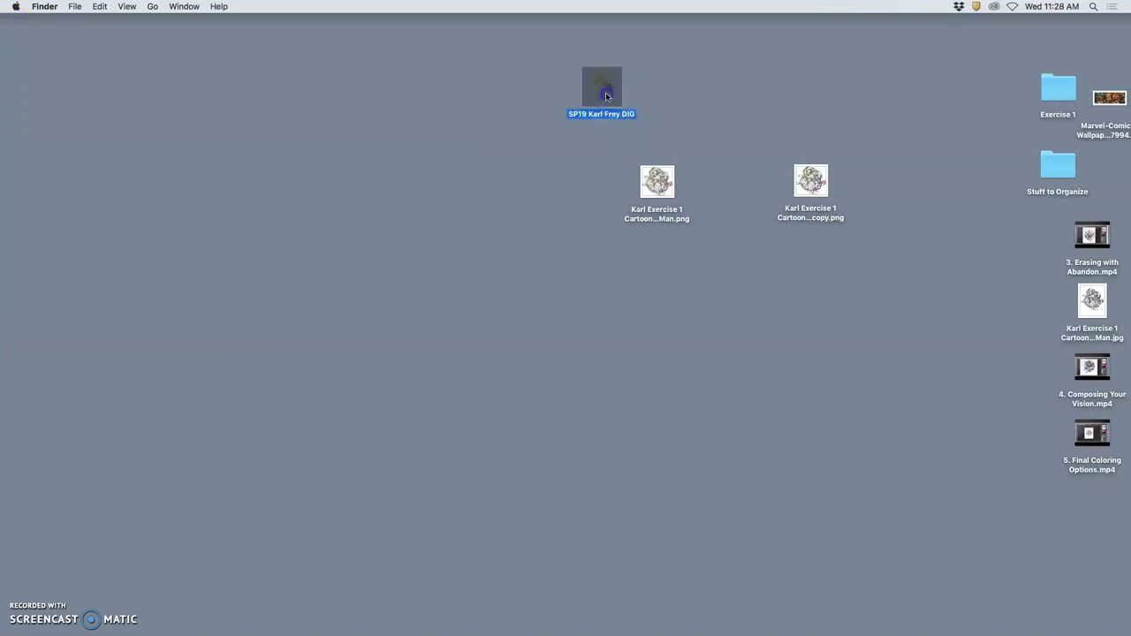
{"action": "right_click", "coordinate": [605, 92]}
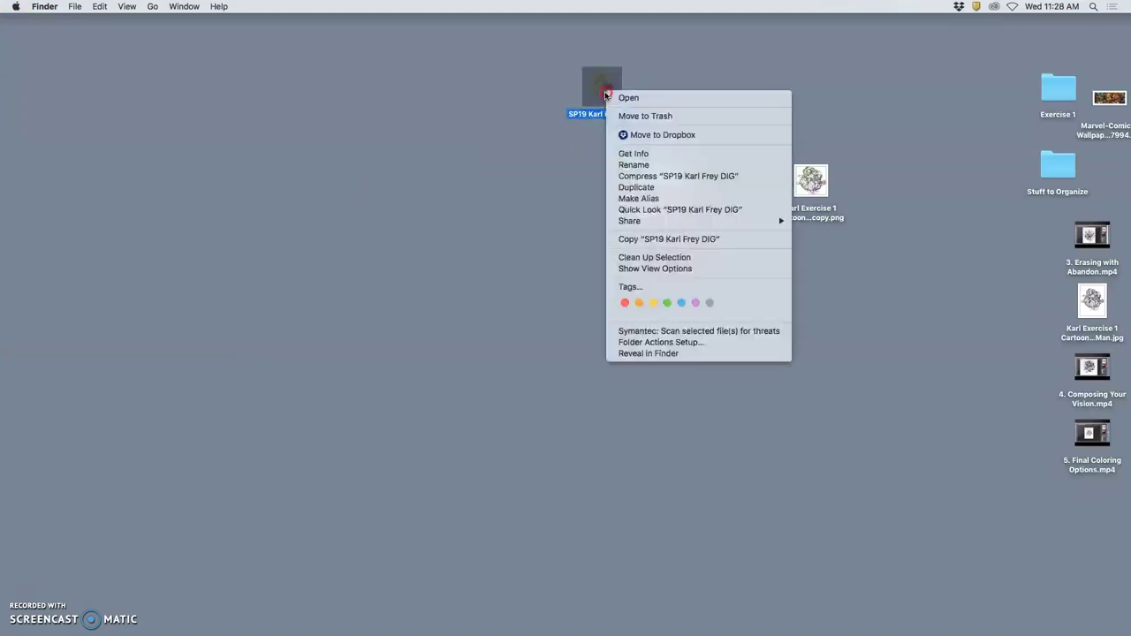
{"action": "left_click", "coordinate": [634, 154]}
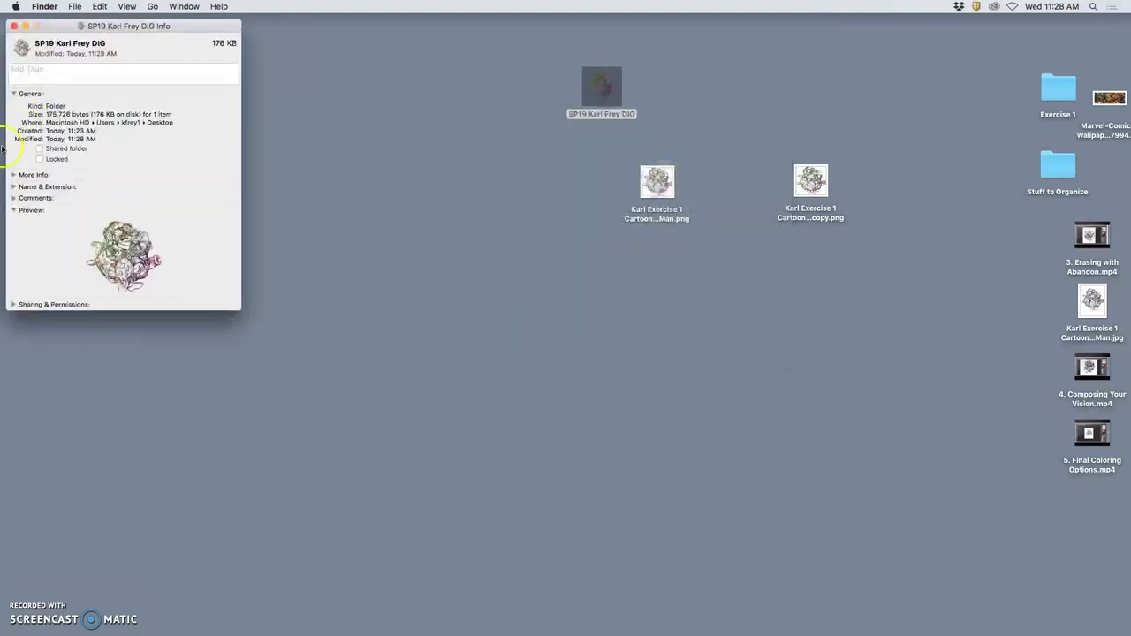
{"action": "left_click", "coordinate": [22, 52]}
{"action": "key", "text": "Delete"}
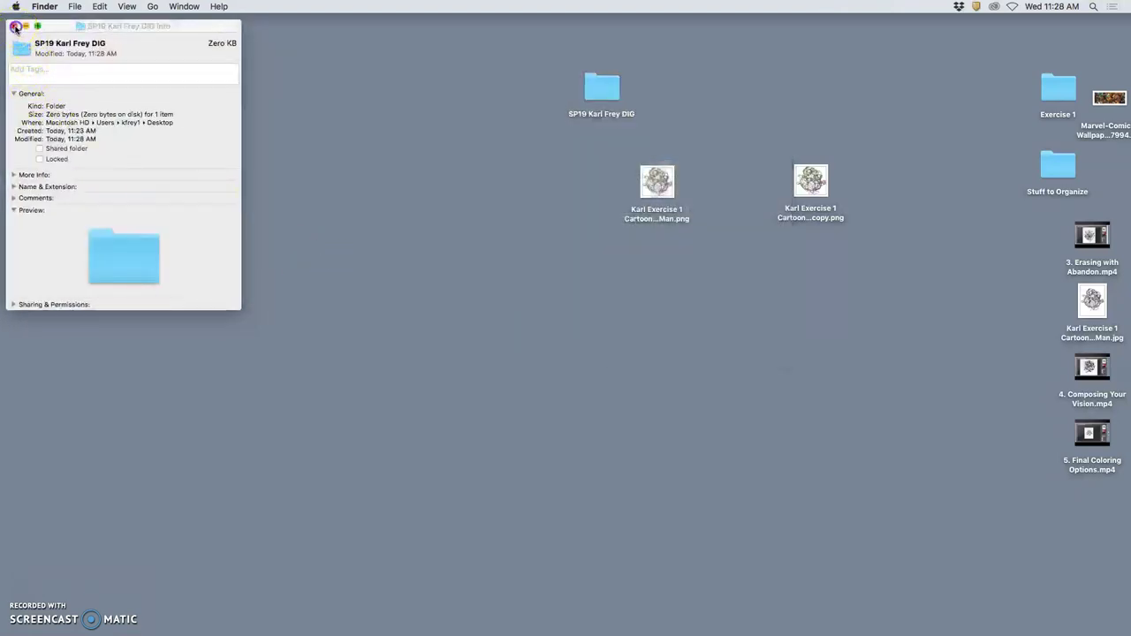
{"action": "left_click", "coordinate": [15, 27]}
- Re-paste the jumble image as the folder icon (176 KB) and close Info
{"action": "right_click", "coordinate": [591, 89]}
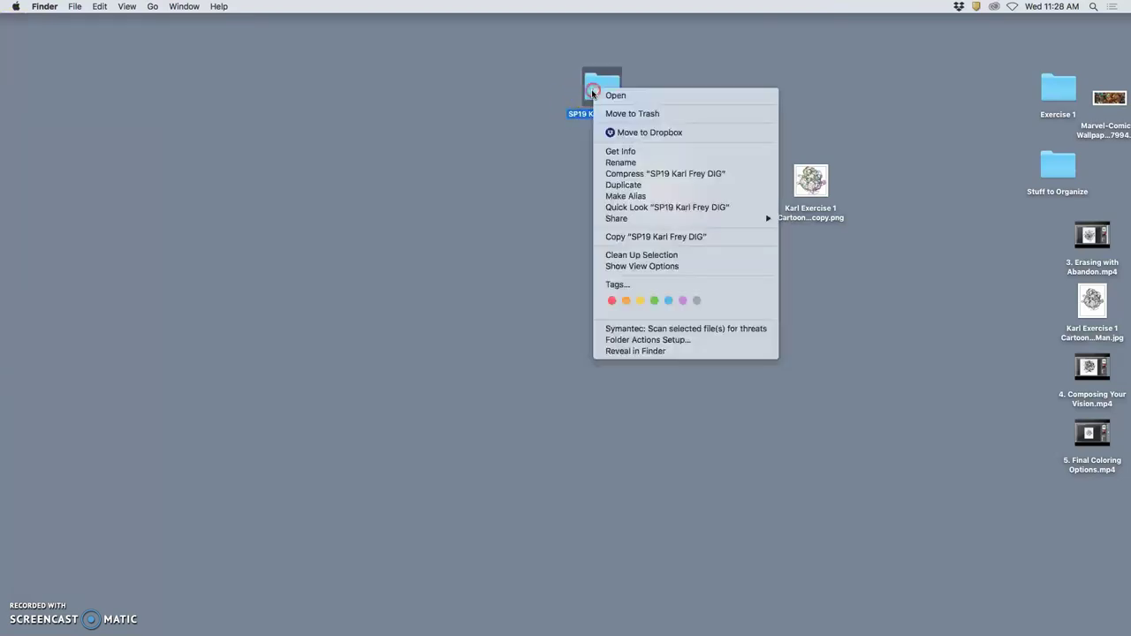
{"action": "left_click", "coordinate": [620, 151]}
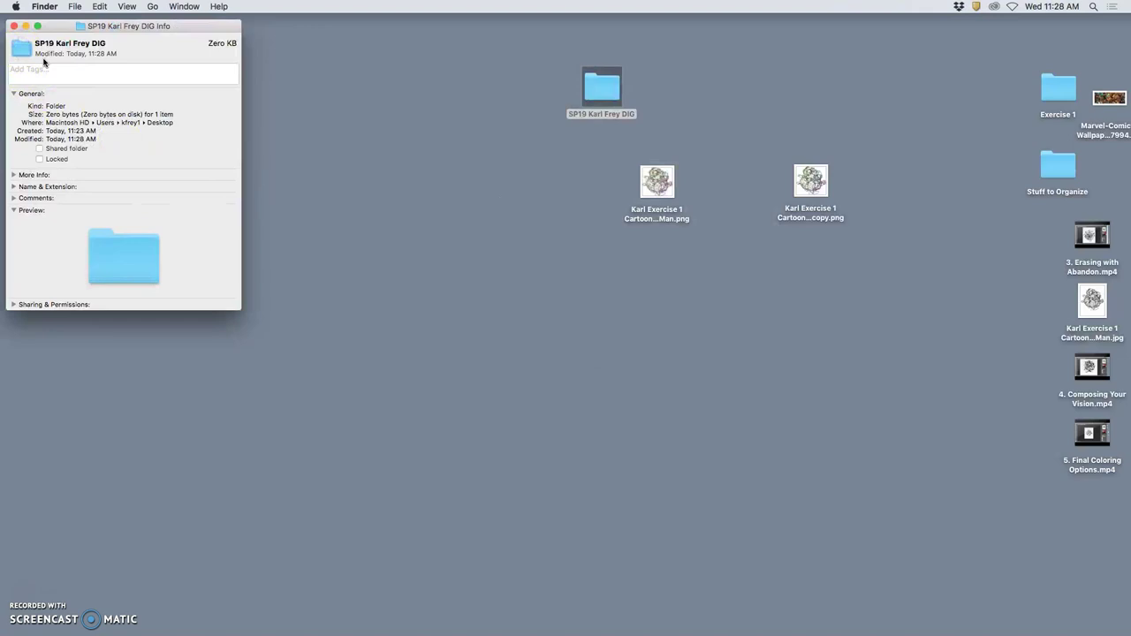
{"action": "left_click", "coordinate": [100, 103]}
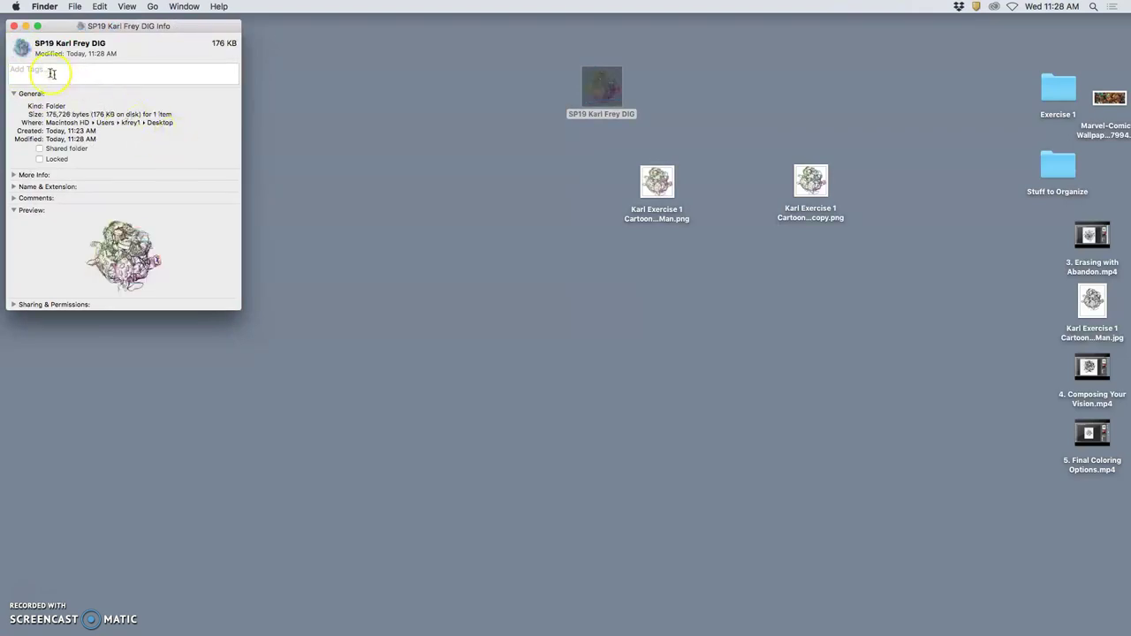
{"action": "left_click", "coordinate": [13, 26]}
{"action": "left_click", "coordinate": [328, 127]}
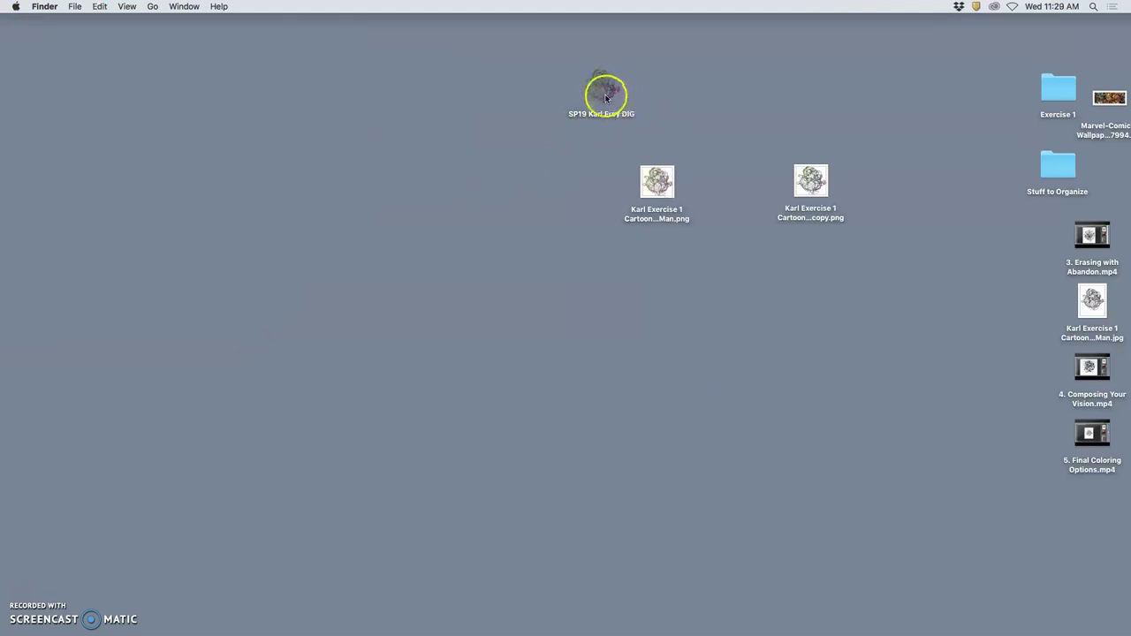
{"action": "left_click_drag", "start_coordinate": [602, 90], "coordinate": [747, 371]}
{"action": "left_click", "coordinate": [795, 287]}
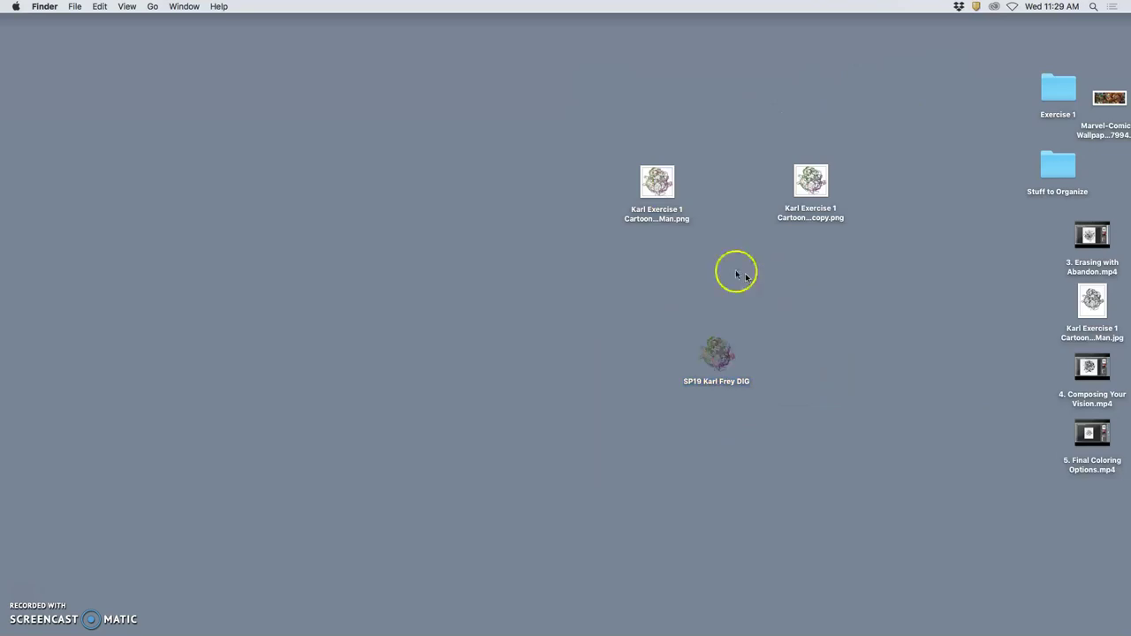
{"action": "left_click_drag", "start_coordinate": [606, 185], "coordinate": [752, 192]}
{"action": "left_click", "coordinate": [739, 200]}
{"action": "left_click_drag", "start_coordinate": [658, 186], "coordinate": [781, 126]}
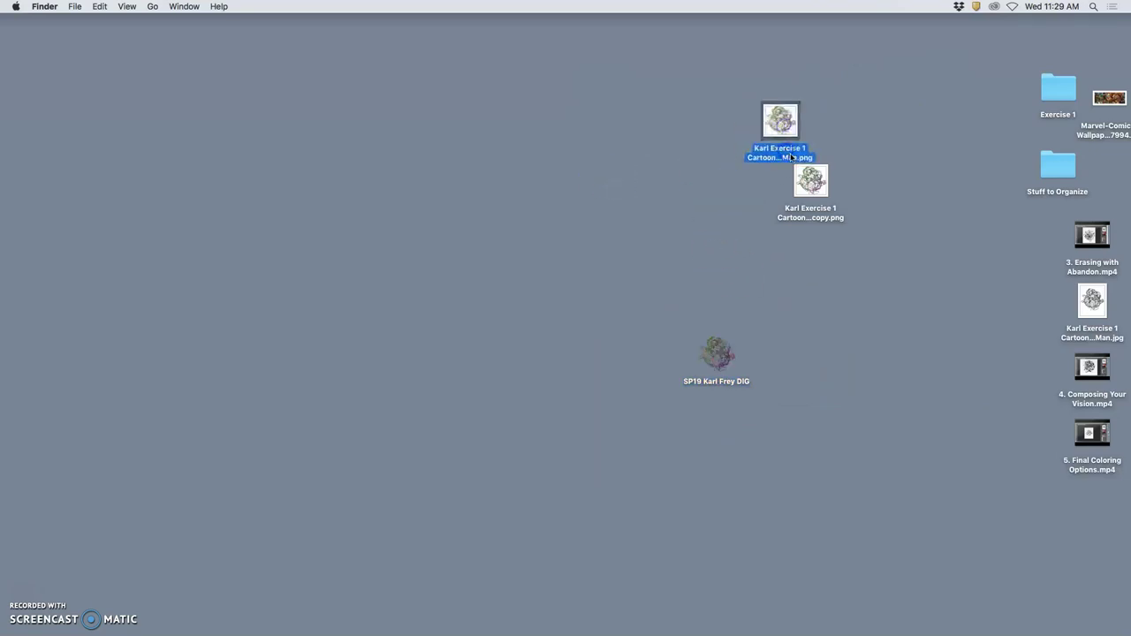
- Rename the PNG to 'Karl Exercise 1 Cartoon Jumble He Man Icon Avatar.png' and move it up-right
{"action": "left_click", "coordinate": [791, 158]}
{"action": "left_click", "coordinate": [781, 166]}
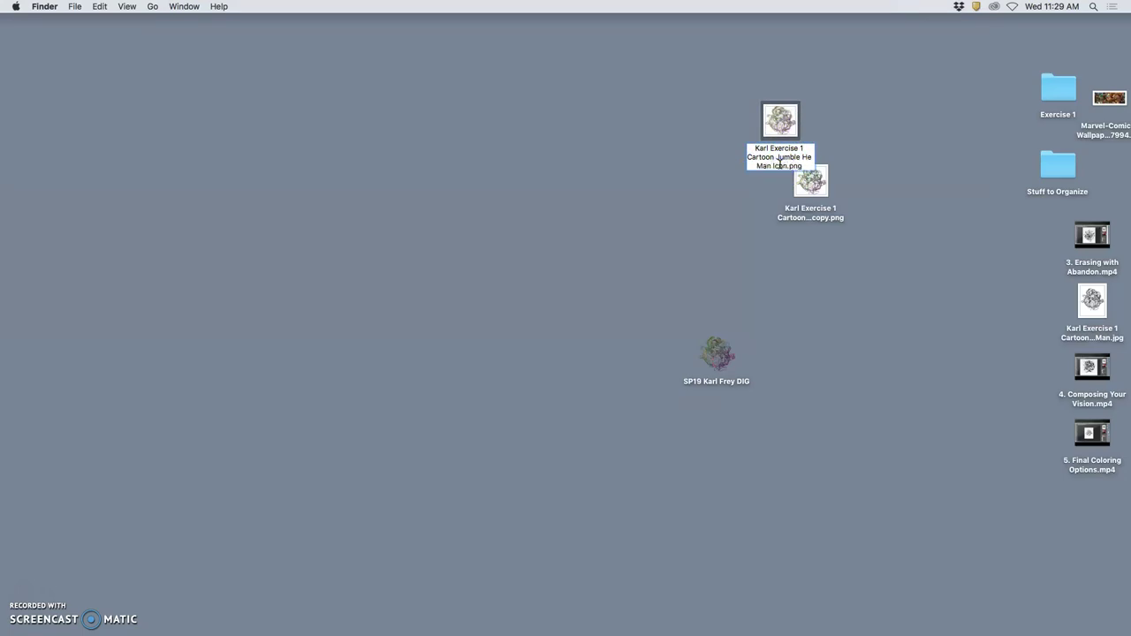
{"action": "type", "text": "Icon Avatar"}
{"action": "left_click", "coordinate": [902, 154]}
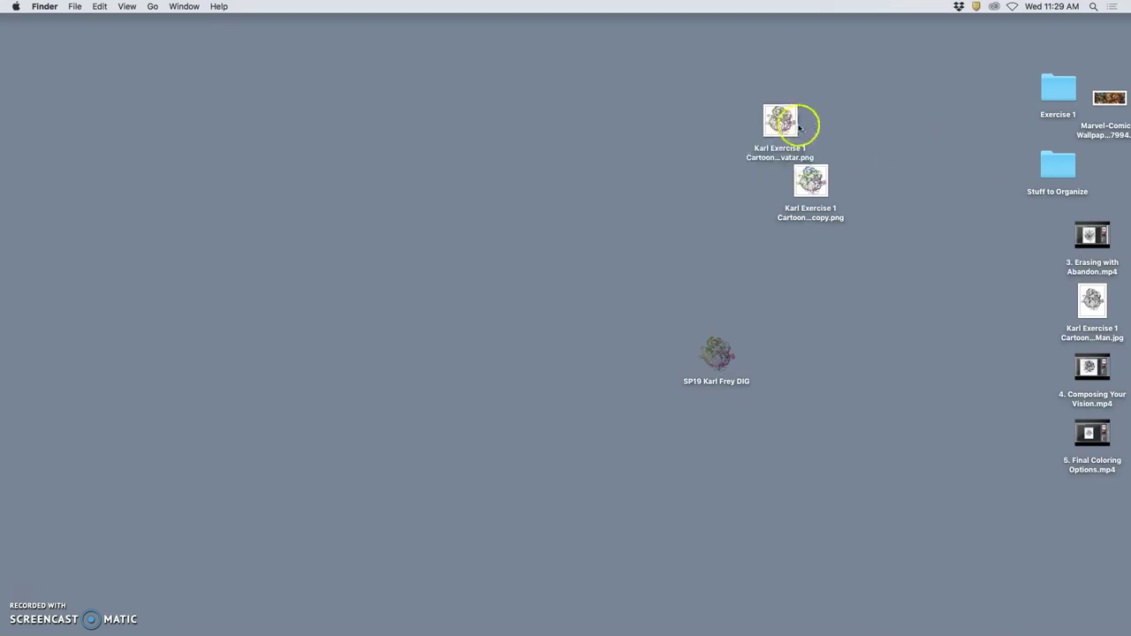
{"action": "left_click_drag", "start_coordinate": [793, 118], "coordinate": [885, 99]}
- Move the copy PNG to the Trash
{"action": "left_click", "coordinate": [811, 181]}
{"action": "right_click", "coordinate": [812, 182]}
{"action": "left_click", "coordinate": [854, 219]}
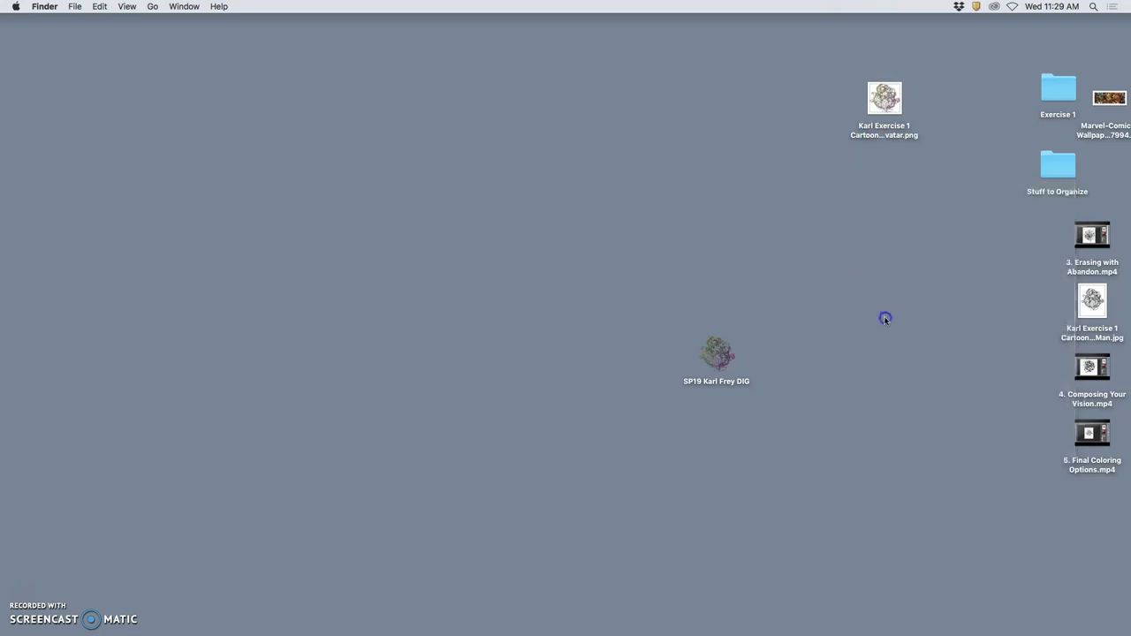
{"action": "mouse_move", "coordinate": [912, 629]}
- Open the Karl Exercise psd from Exercise 1 and bring up the Cartoon Jumble He Man PNG document
{"action": "double_click", "coordinate": [1058, 92]}
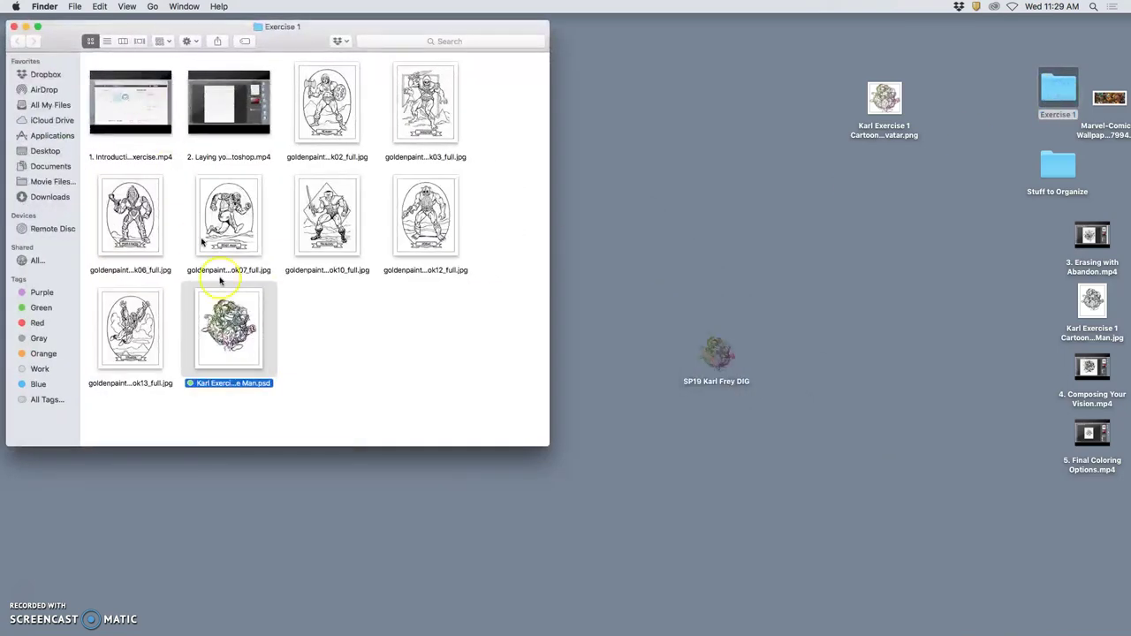
{"action": "left_click", "coordinate": [281, 344]}
{"action": "double_click", "coordinate": [243, 343]}
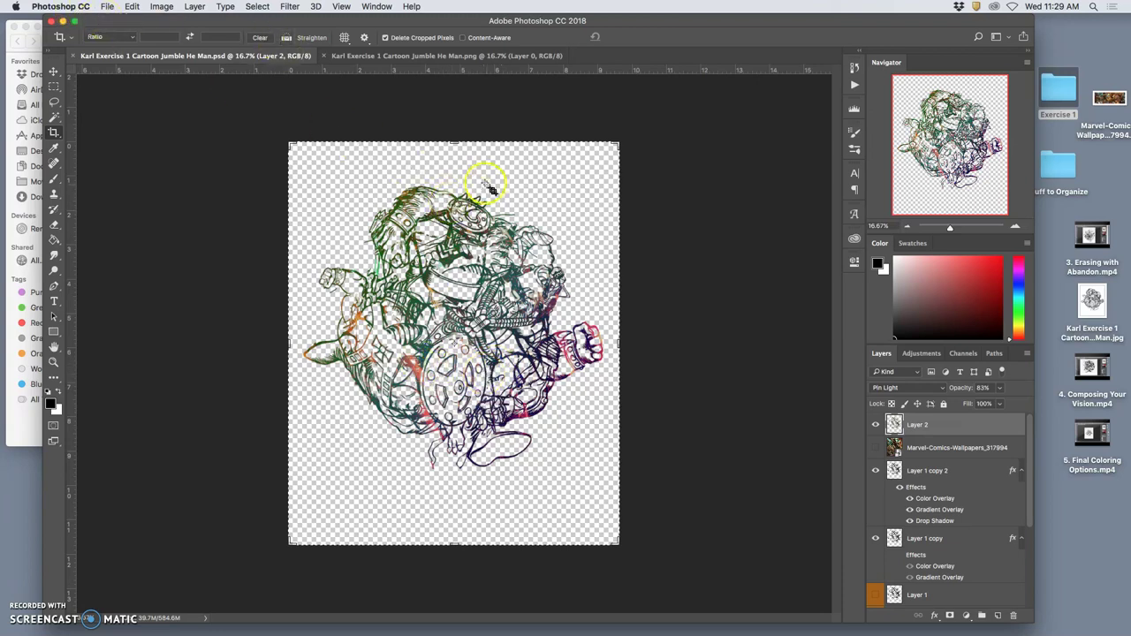
{"action": "left_click", "coordinate": [439, 56]}
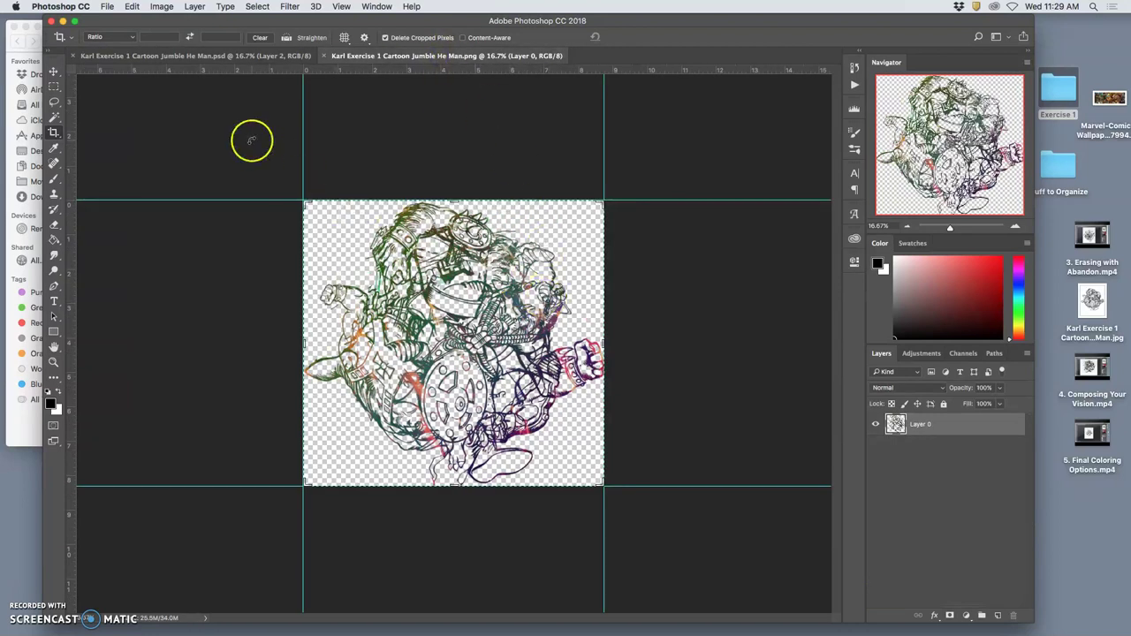
{"action": "left_click", "coordinate": [107, 7]}
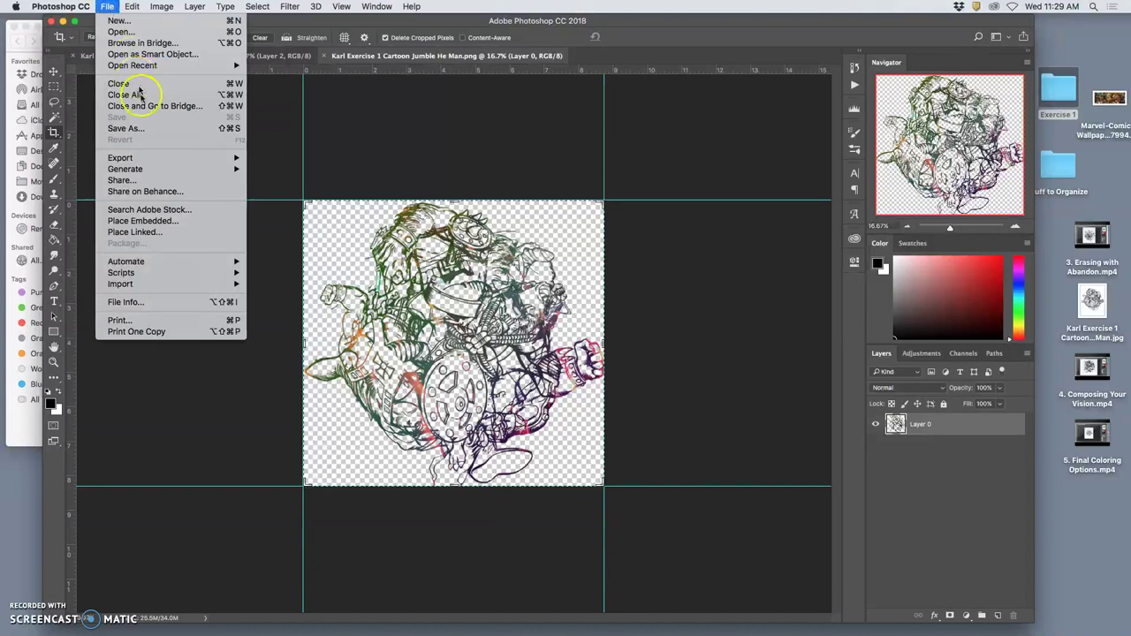
- Save the PNG to the Desktop as '...He Man Color.png' with default options and close it
{"action": "left_click", "coordinate": [140, 129]}
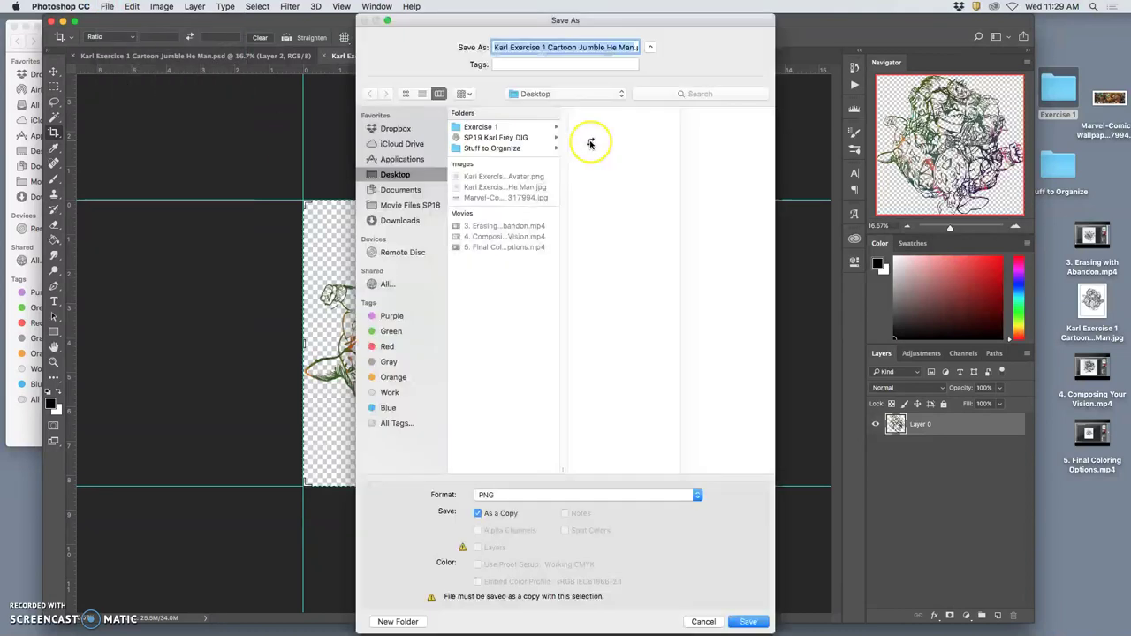
{"action": "left_click", "coordinate": [632, 47]}
{"action": "type", "text": "Colo"}
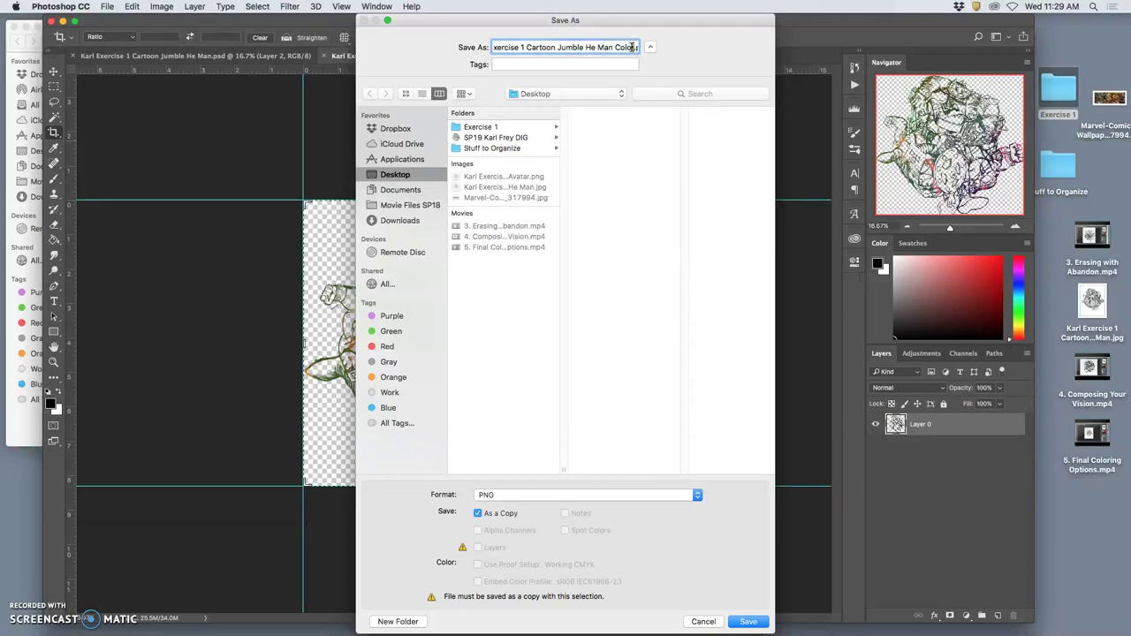
{"action": "type", "text": "r.p"}
{"action": "left_click", "coordinate": [748, 620]}
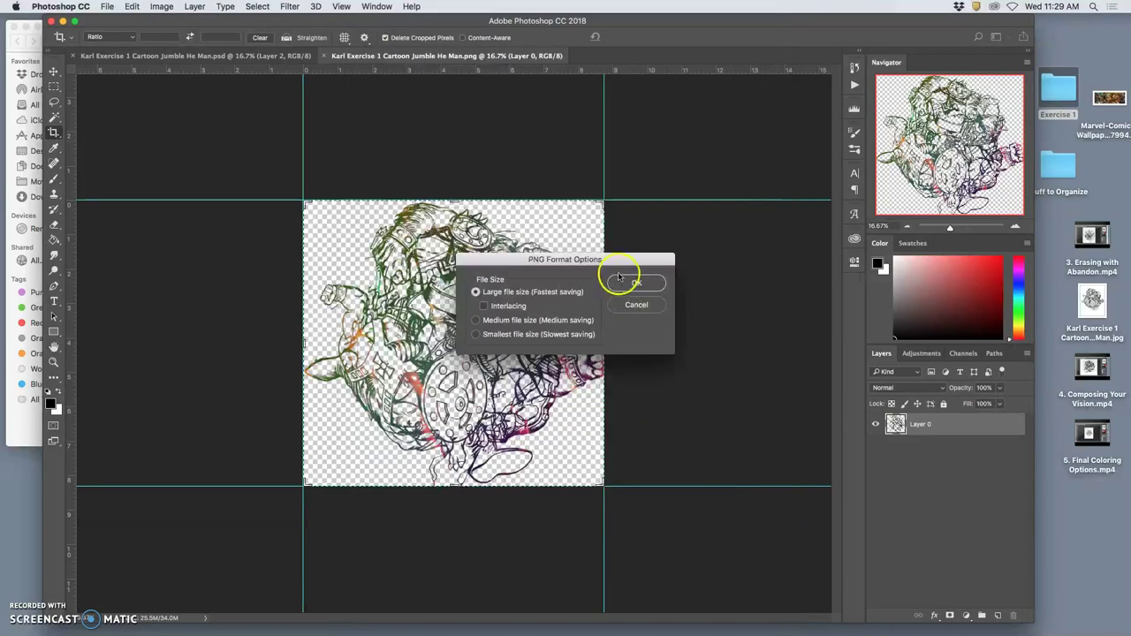
{"action": "left_click", "coordinate": [633, 277]}
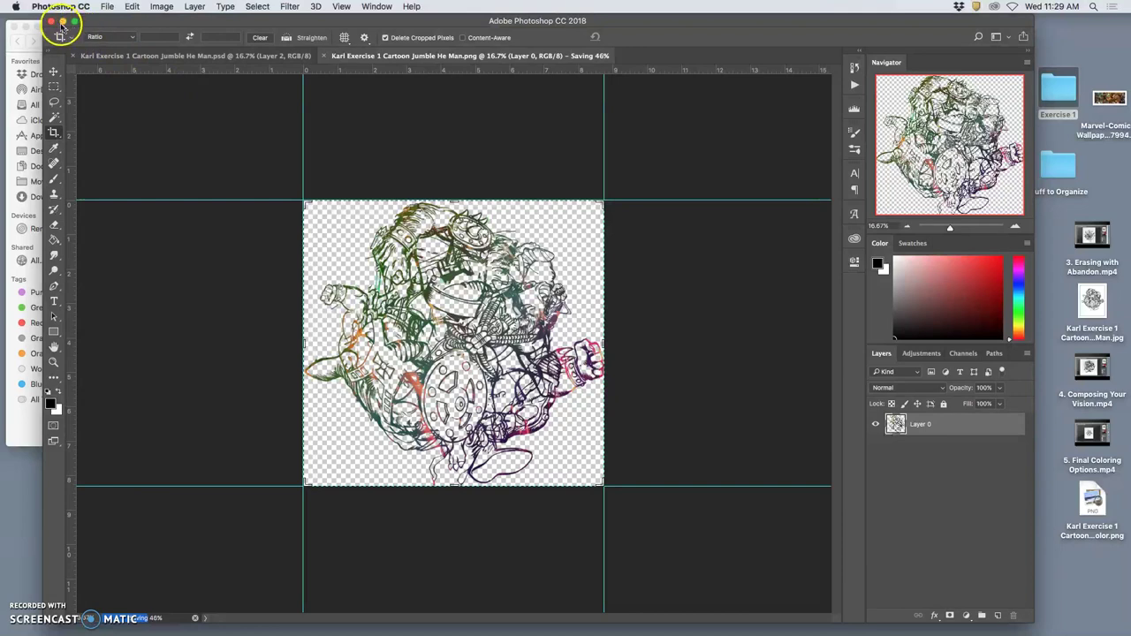
{"action": "left_click", "coordinate": [325, 56]}
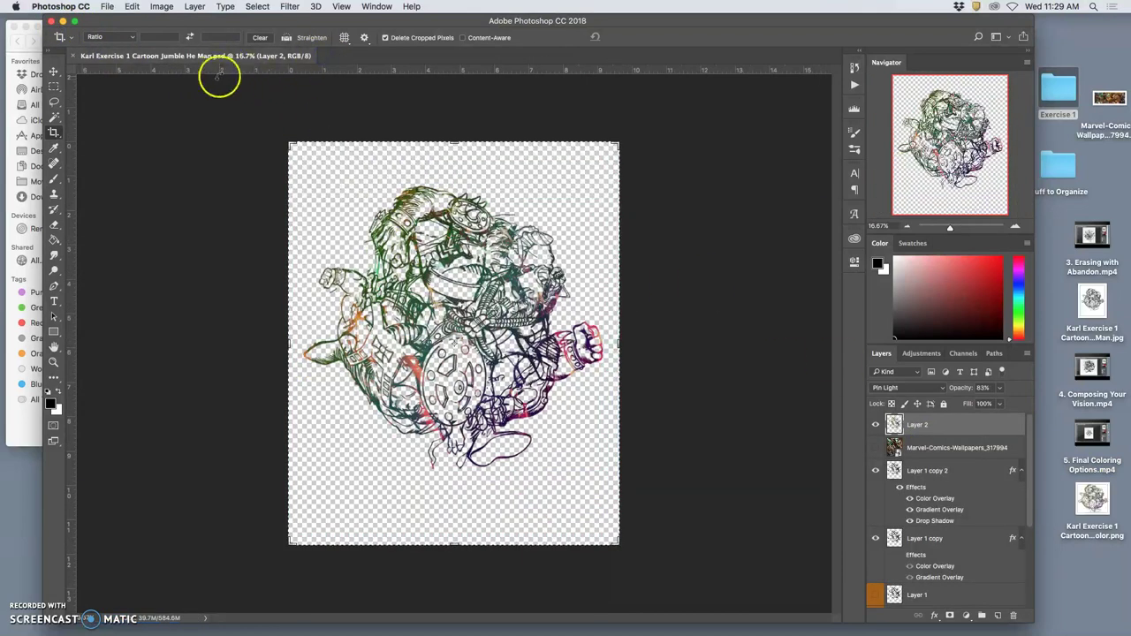
{"action": "scroll", "coordinate": [959, 552], "scroll_direction": "down", "scroll_amount": 3}
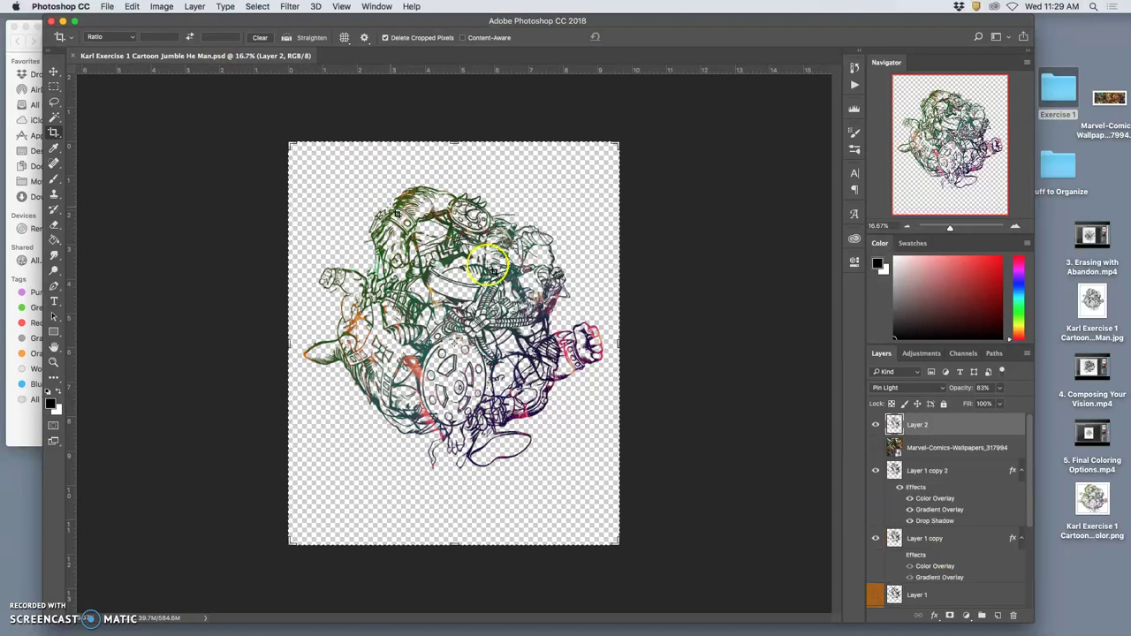
- Close the layered PSD and preview the black-and-white JPEG on the desktop
{"action": "left_click", "coordinate": [74, 56]}
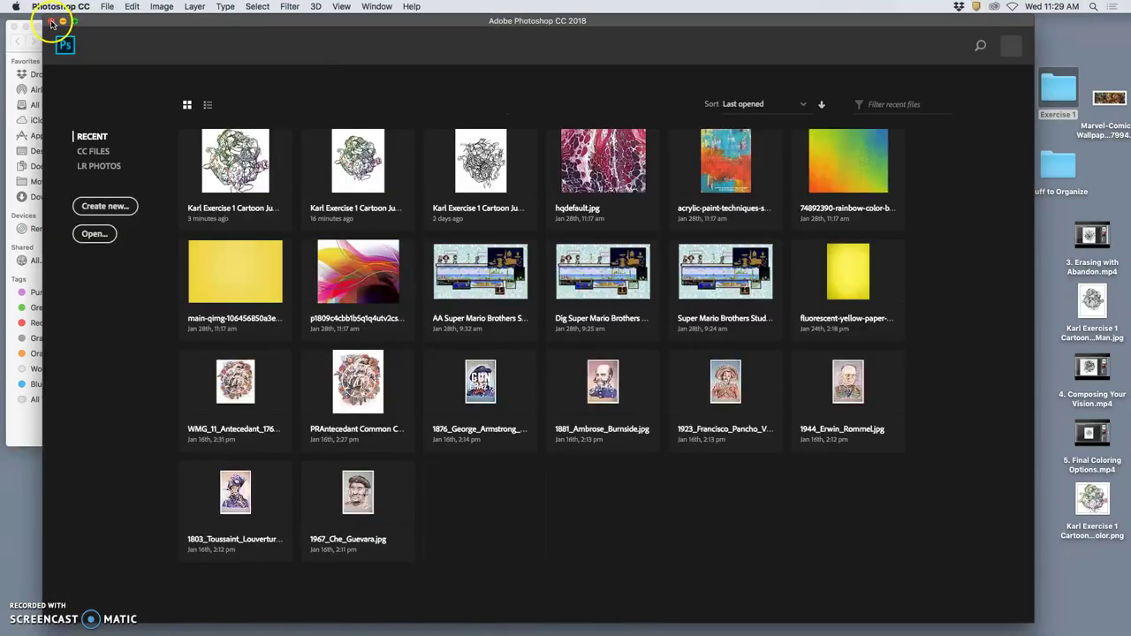
{"action": "left_click", "coordinate": [51, 20]}
{"action": "left_click", "coordinate": [1125, 309]}
{"action": "double_click", "coordinate": [1088, 305]}
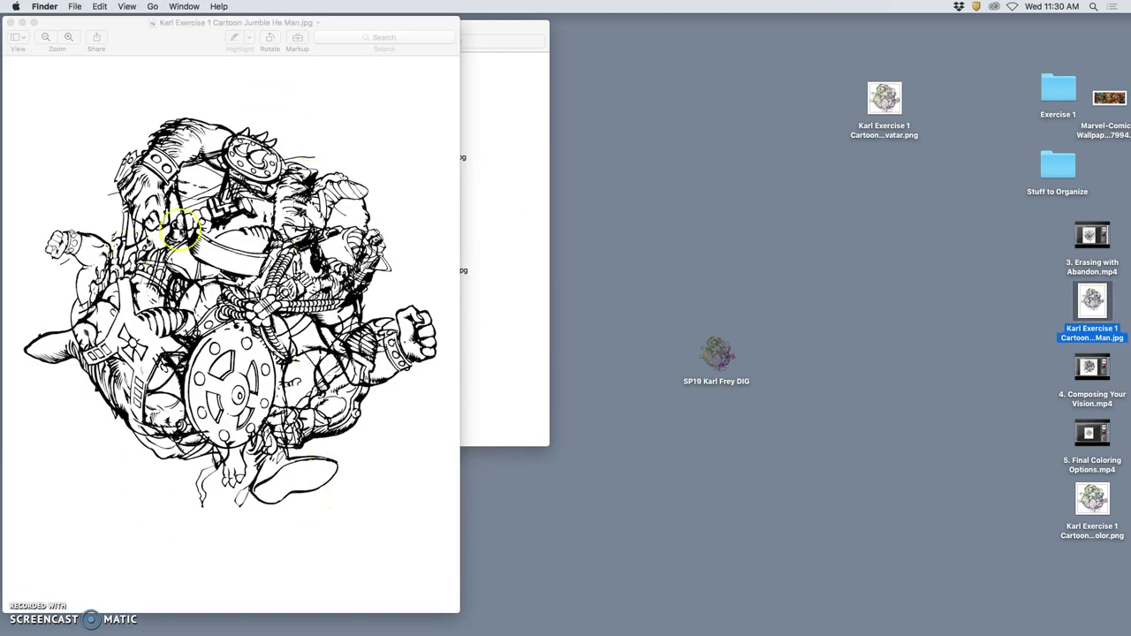
{"action": "left_click", "coordinate": [6, 22]}
{"action": "left_click", "coordinate": [972, 446]}
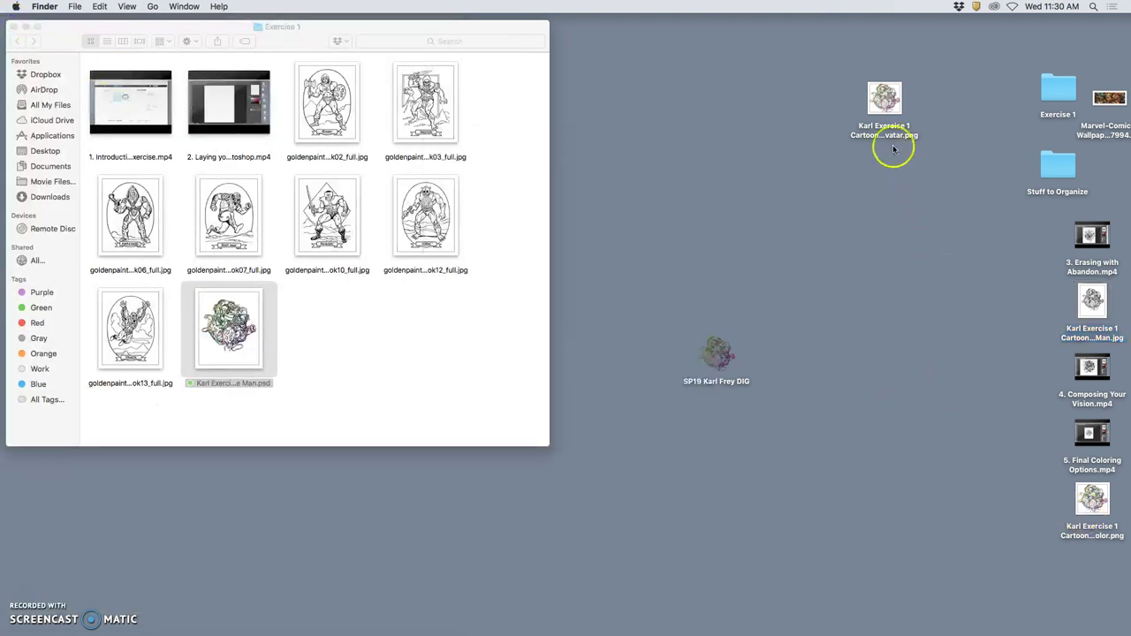
- Preview the colour PNG and move the SP19 folder icon near the top of the desktop
{"action": "left_click_drag", "start_coordinate": [887, 97], "coordinate": [874, 88]}
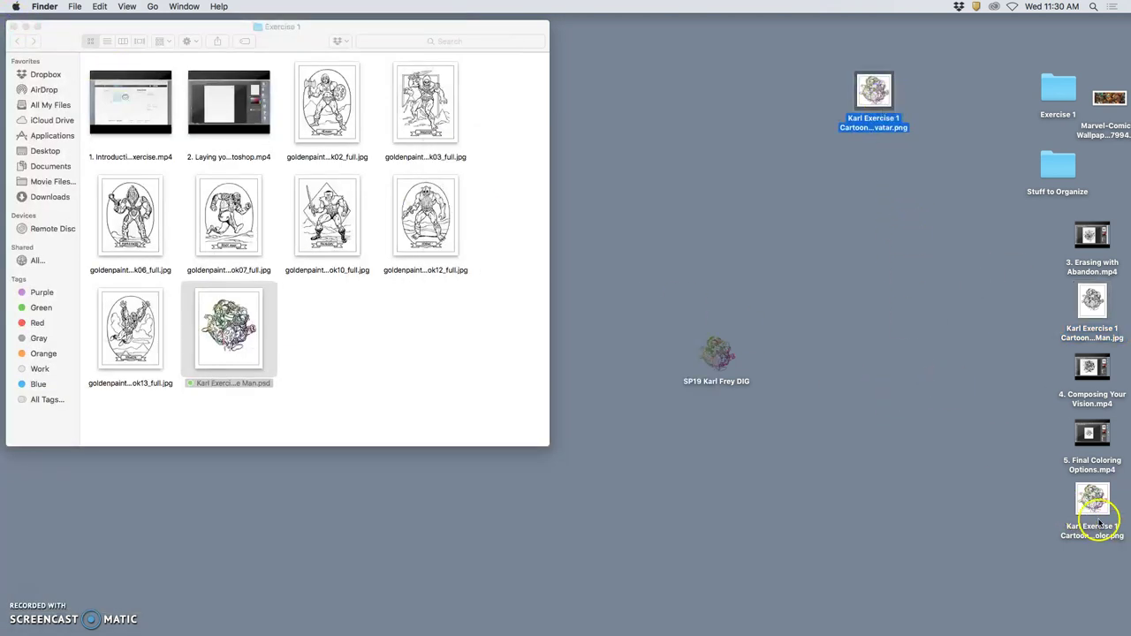
{"action": "double_click", "coordinate": [1090, 497]}
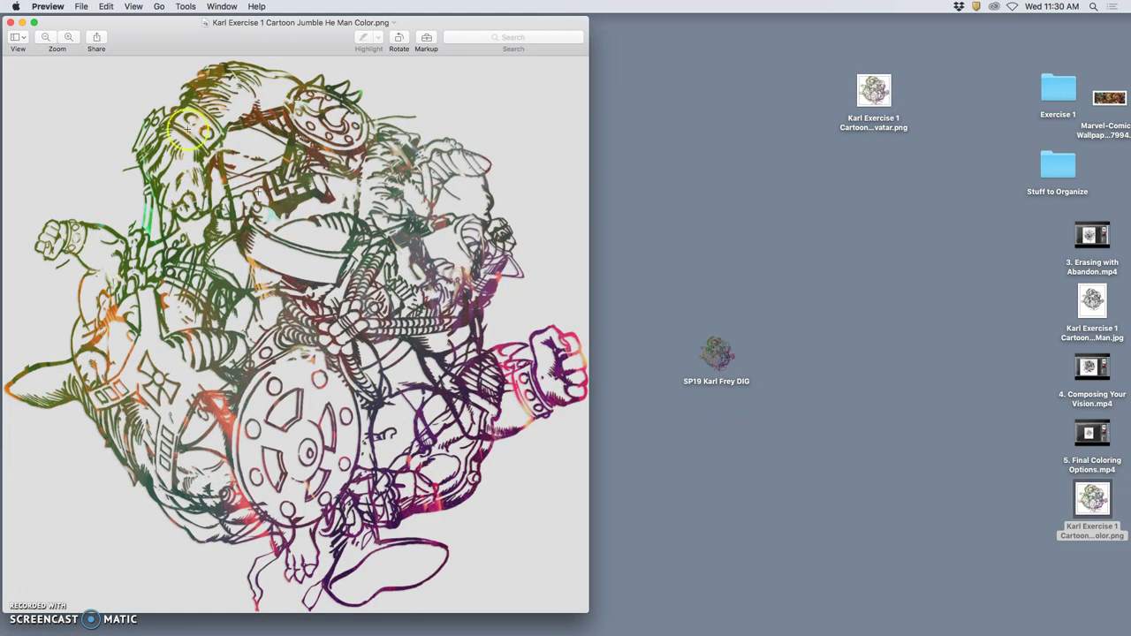
{"action": "left_click", "coordinate": [9, 25]}
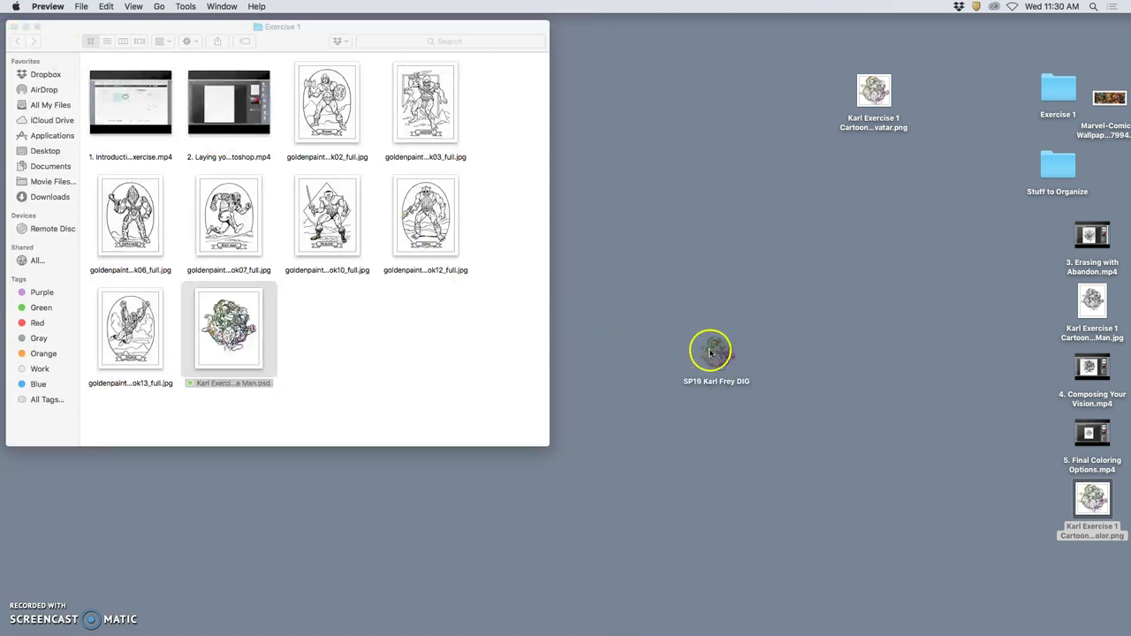
{"action": "left_click_drag", "start_coordinate": [714, 346], "coordinate": [751, 80]}
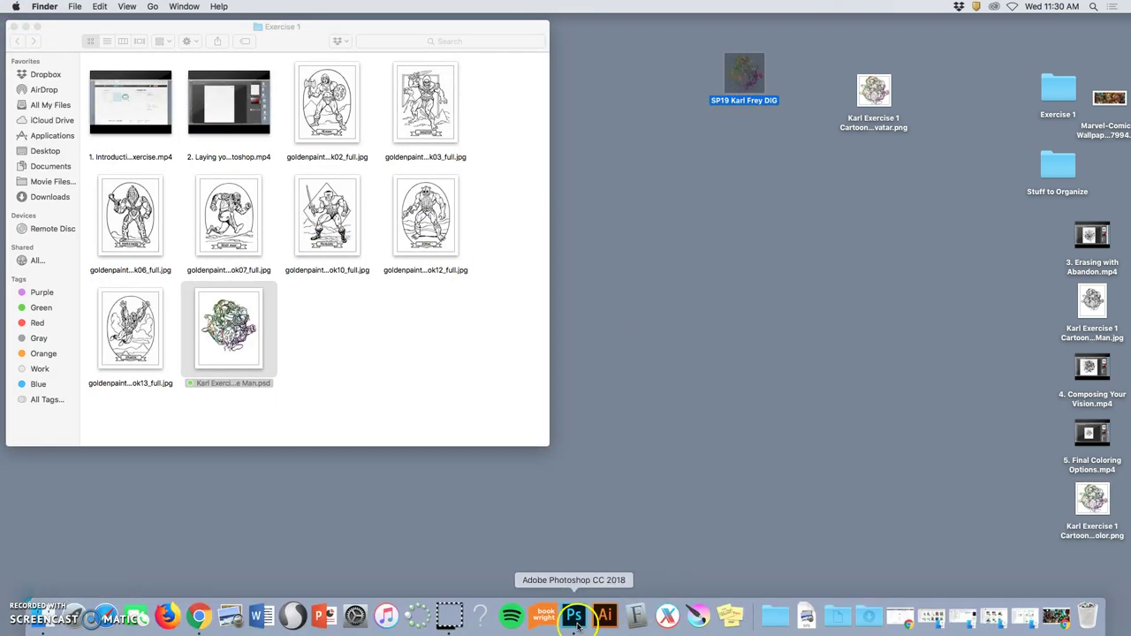
- Return to Photoshop, dismiss the file-not-found error for the recent He Man file
{"action": "left_click", "coordinate": [575, 617]}
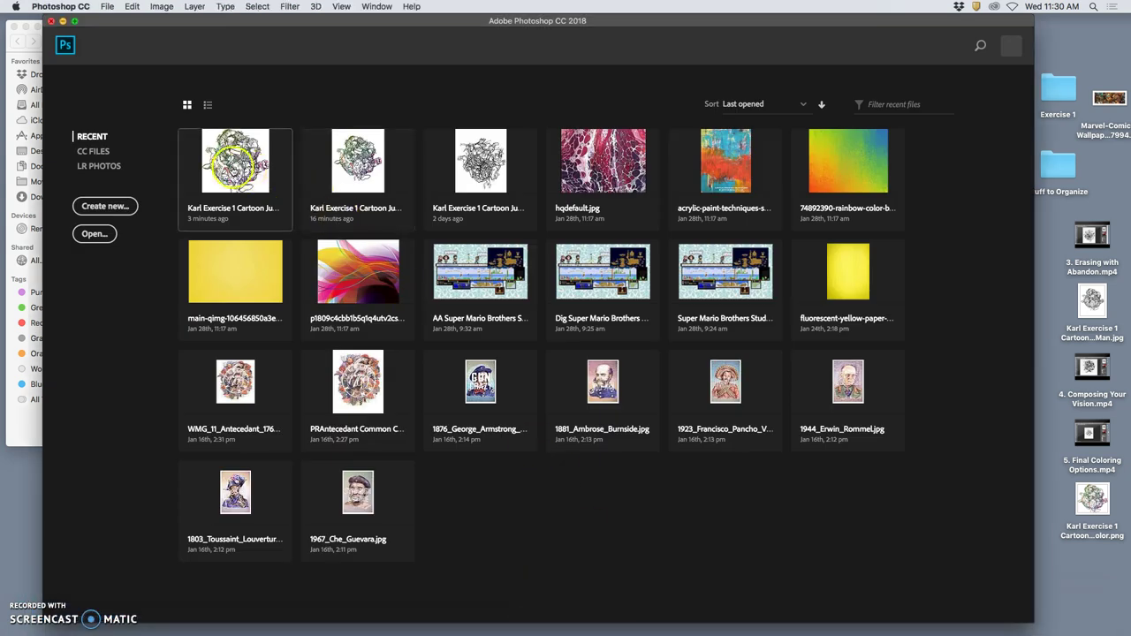
{"action": "left_click", "coordinate": [233, 167]}
{"action": "left_click", "coordinate": [648, 220]}
{"action": "right_click", "coordinate": [1103, 506]}
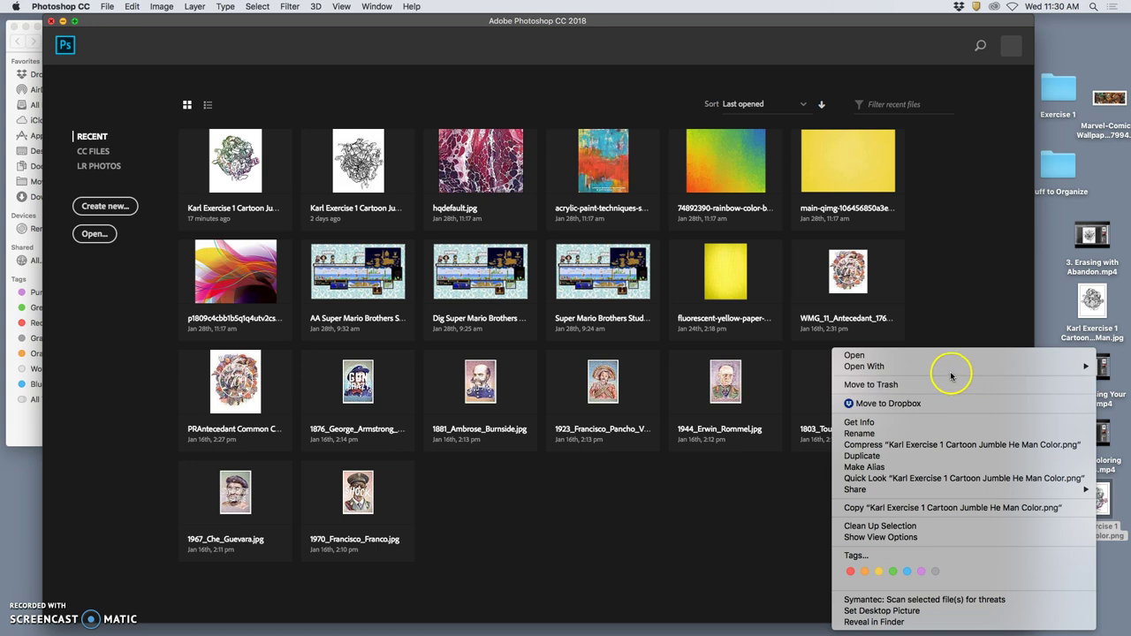
- Open the colour PNG in Photoshop and enlarge the canvas to 9 by 9 inches
{"action": "mouse_move", "coordinate": [939, 365]}
{"action": "left_click", "coordinate": [807, 425]}
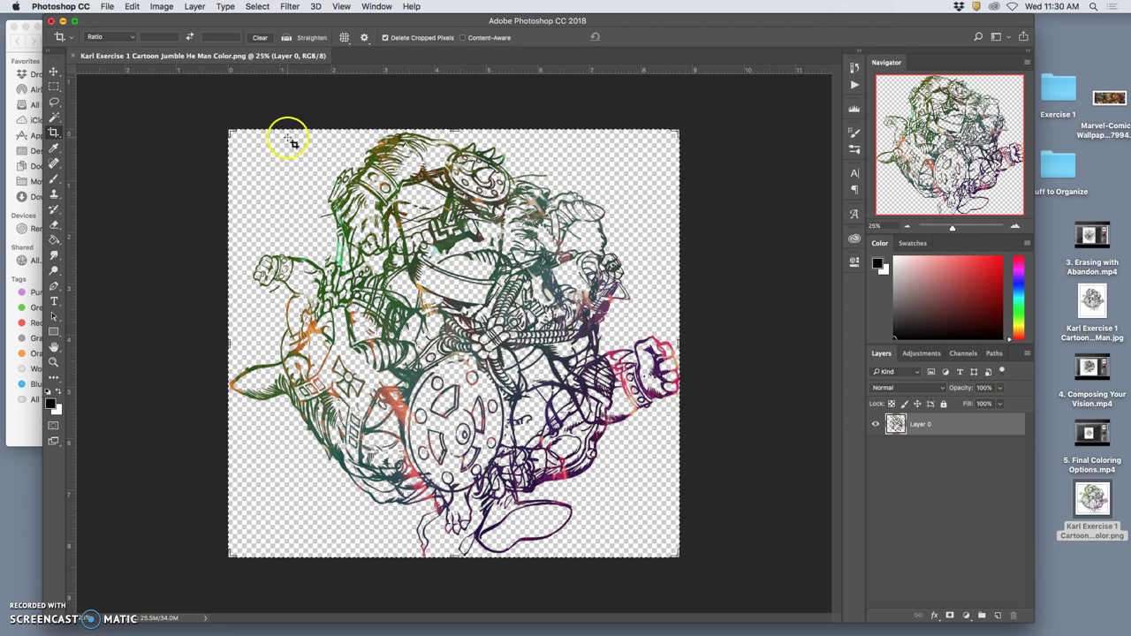
{"action": "left_click", "coordinate": [162, 7]}
{"action": "left_click", "coordinate": [194, 111]}
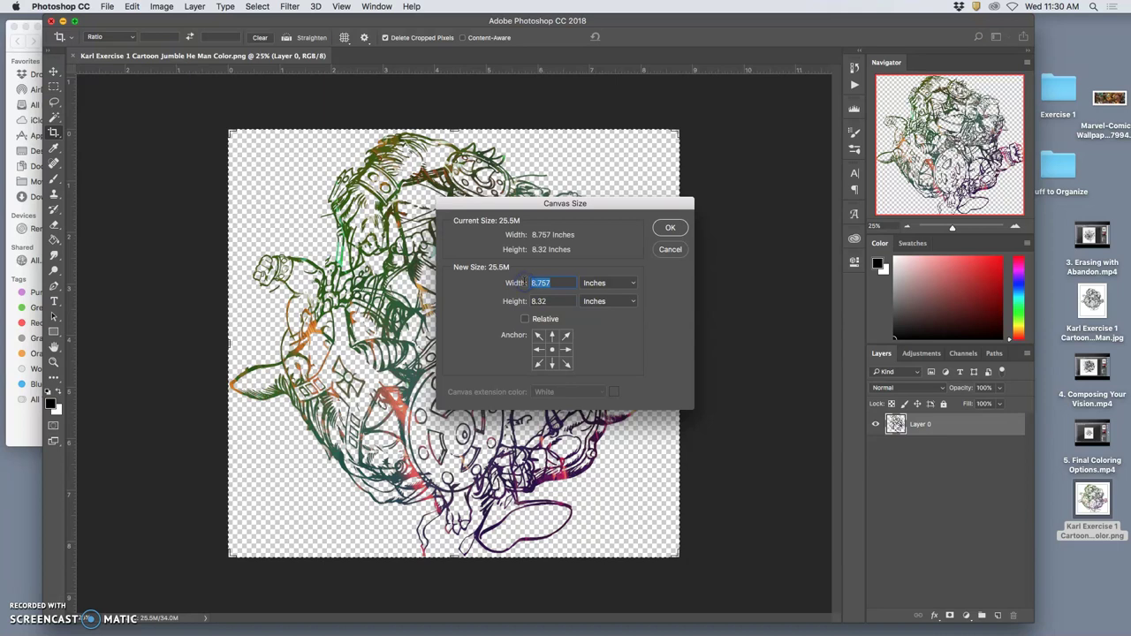
{"action": "type", "text": "9"}
{"action": "left_click", "coordinate": [538, 301]}
{"action": "left_click", "coordinate": [670, 227]}
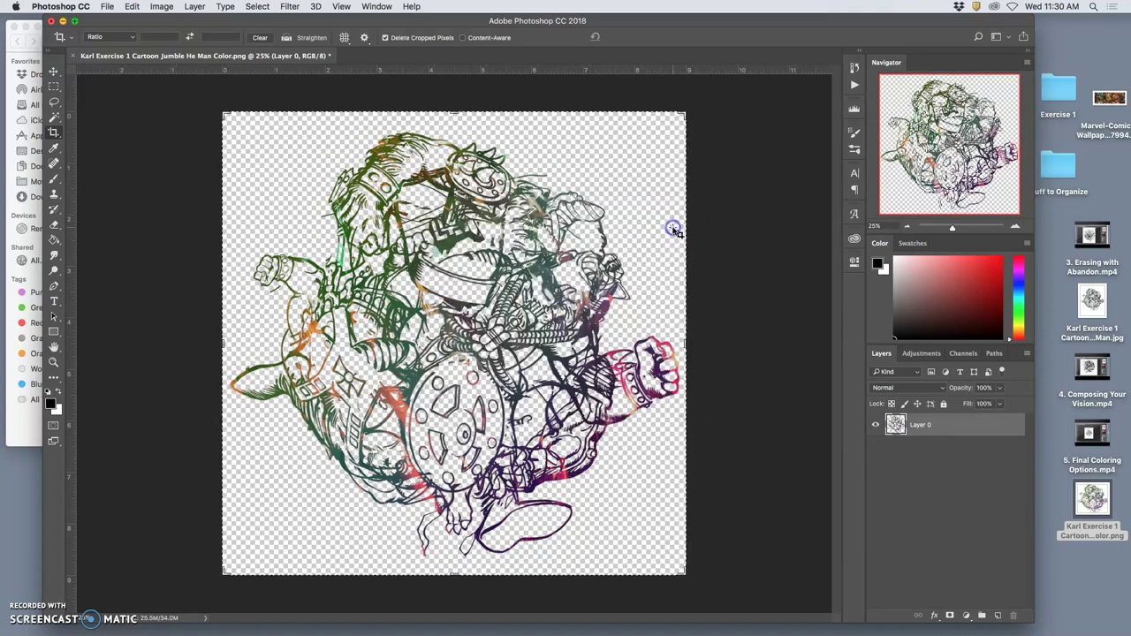
- Add a white 24 px stroke to Layer 0 via Layer Style
{"action": "double_click", "coordinate": [961, 428]}
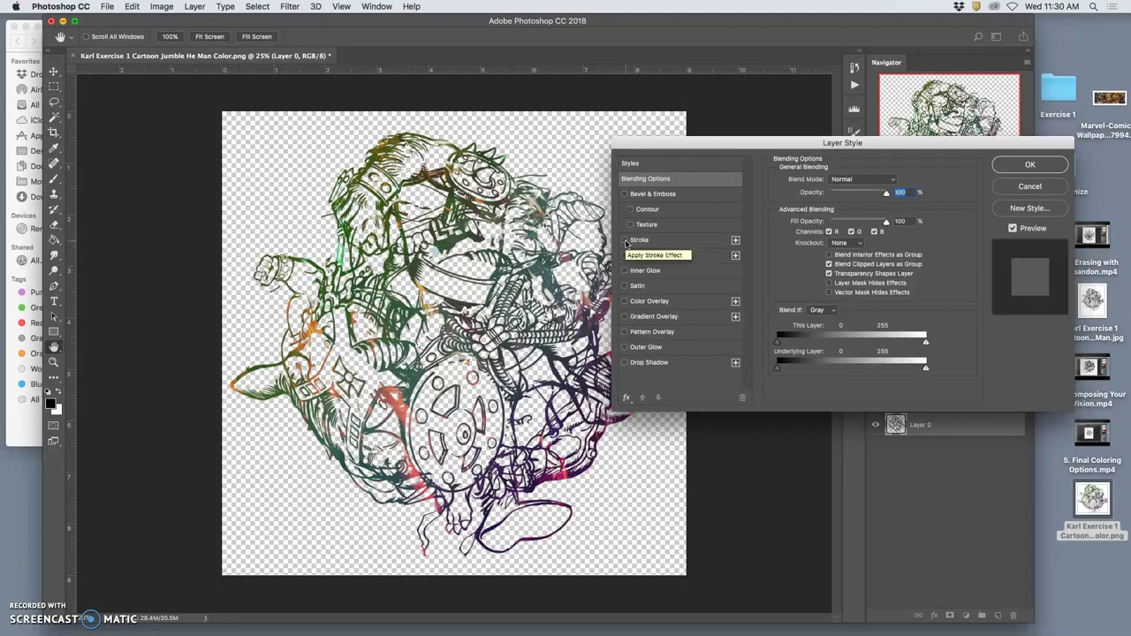
{"action": "left_click", "coordinate": [626, 240]}
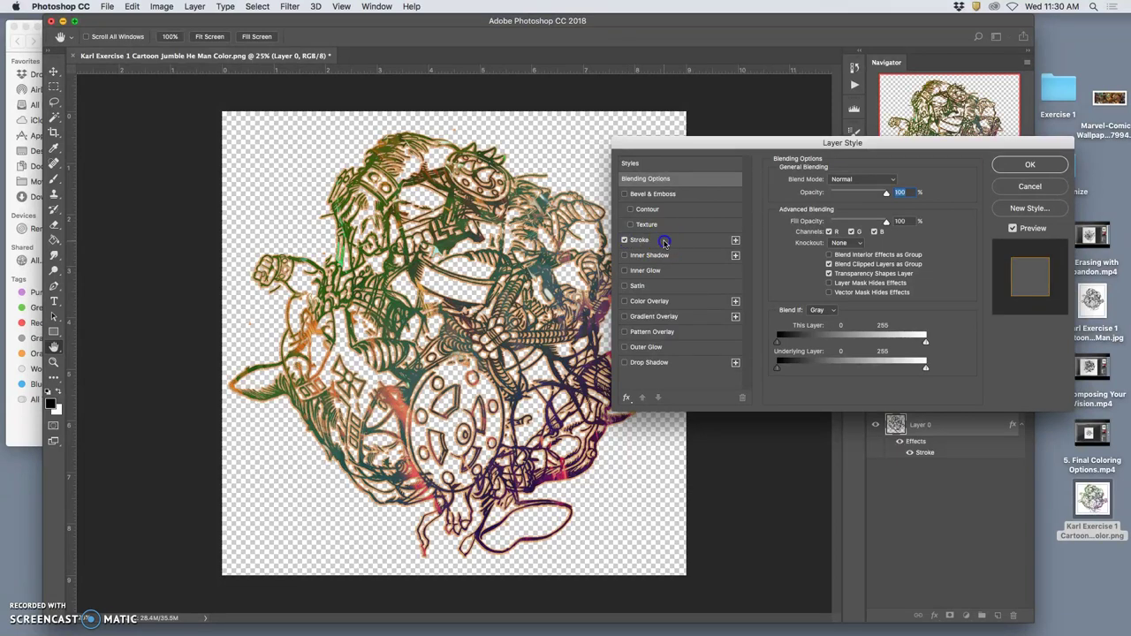
{"action": "left_click", "coordinate": [645, 240]}
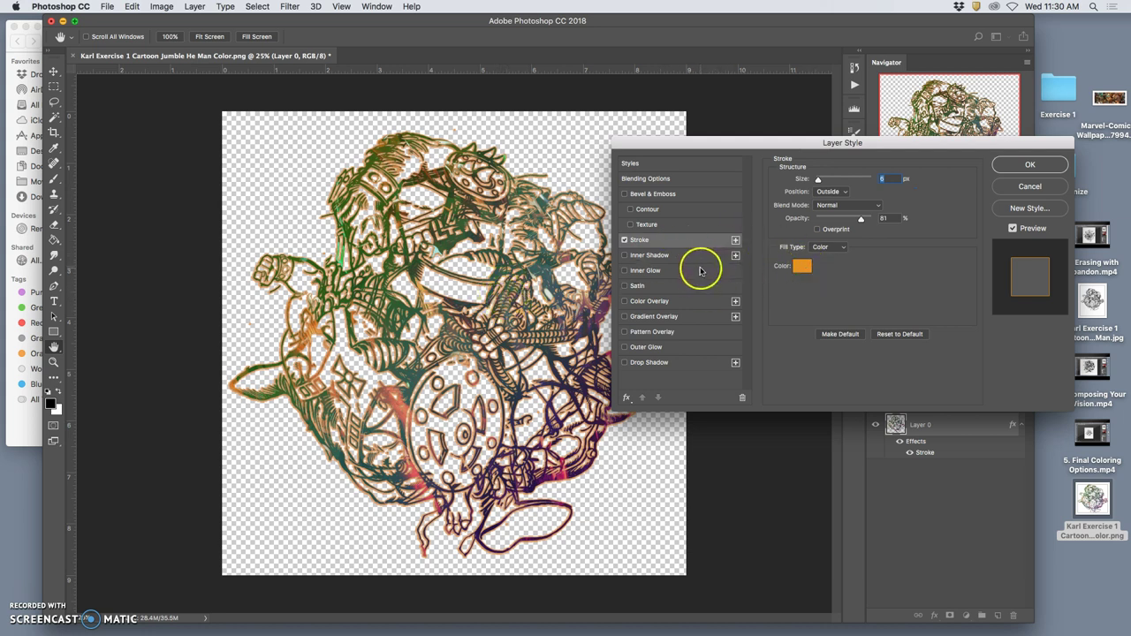
{"action": "left_click", "coordinate": [801, 265]}
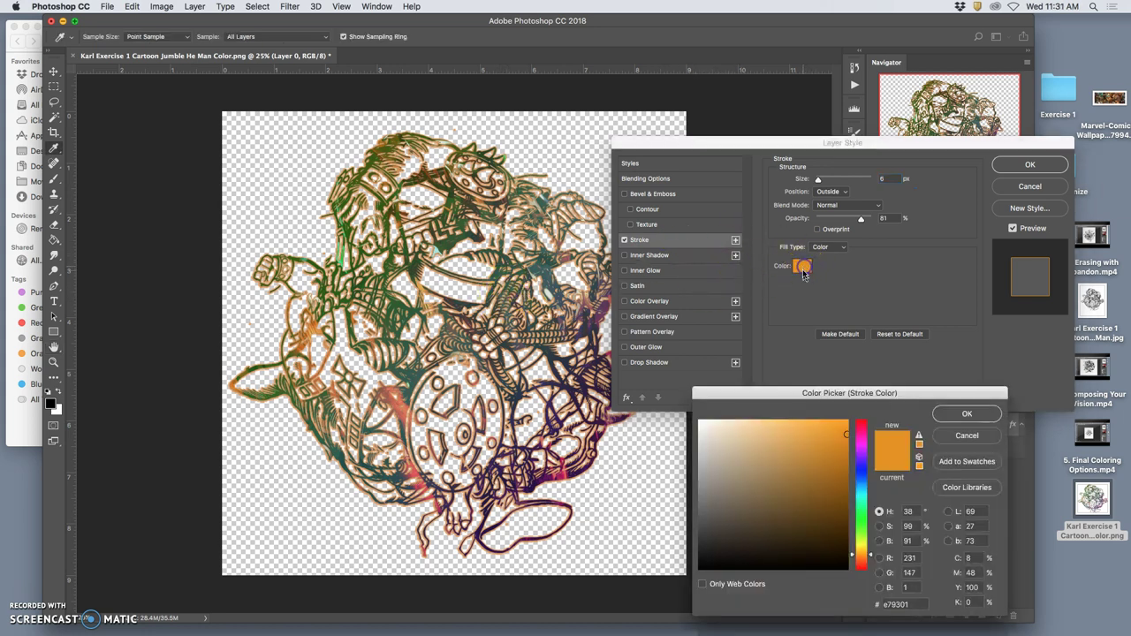
{"action": "left_click_drag", "start_coordinate": [709, 420], "coordinate": [691, 414]}
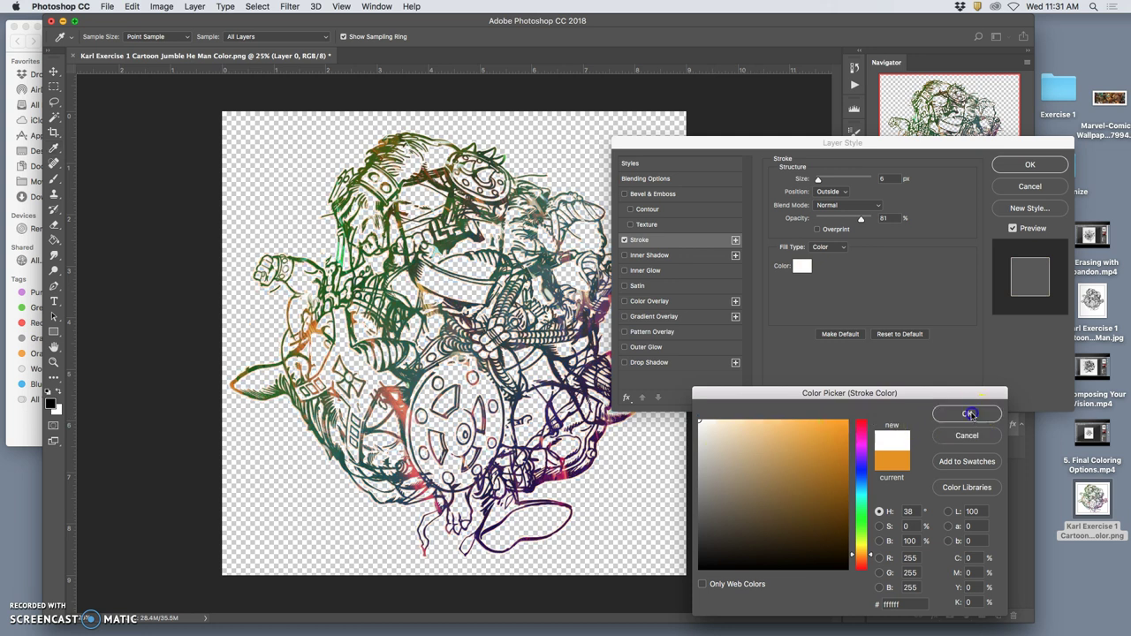
{"action": "left_click", "coordinate": [966, 413]}
{"action": "left_click_drag", "start_coordinate": [818, 179], "coordinate": [824, 180]}
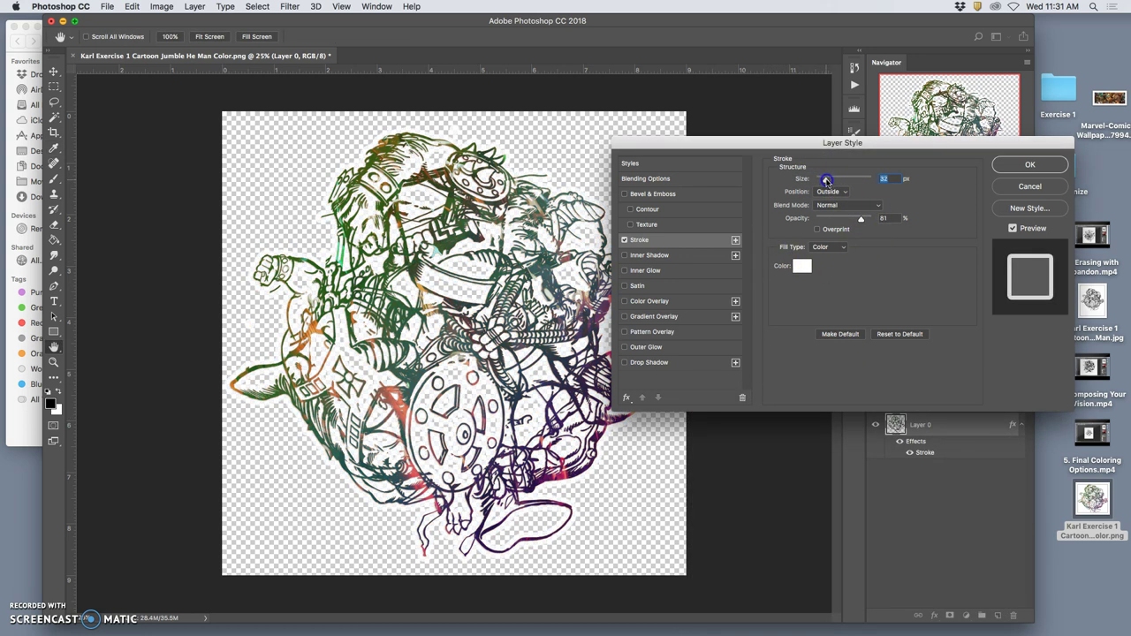
{"action": "left_click", "coordinate": [1004, 168]}
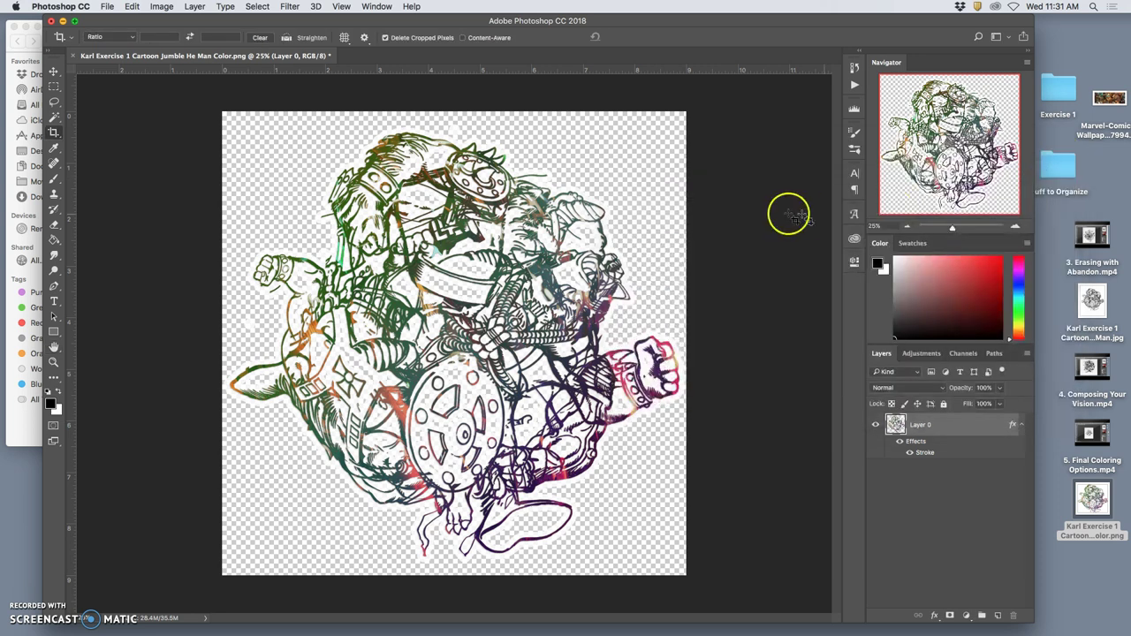
{"action": "left_click", "coordinate": [997, 611]}
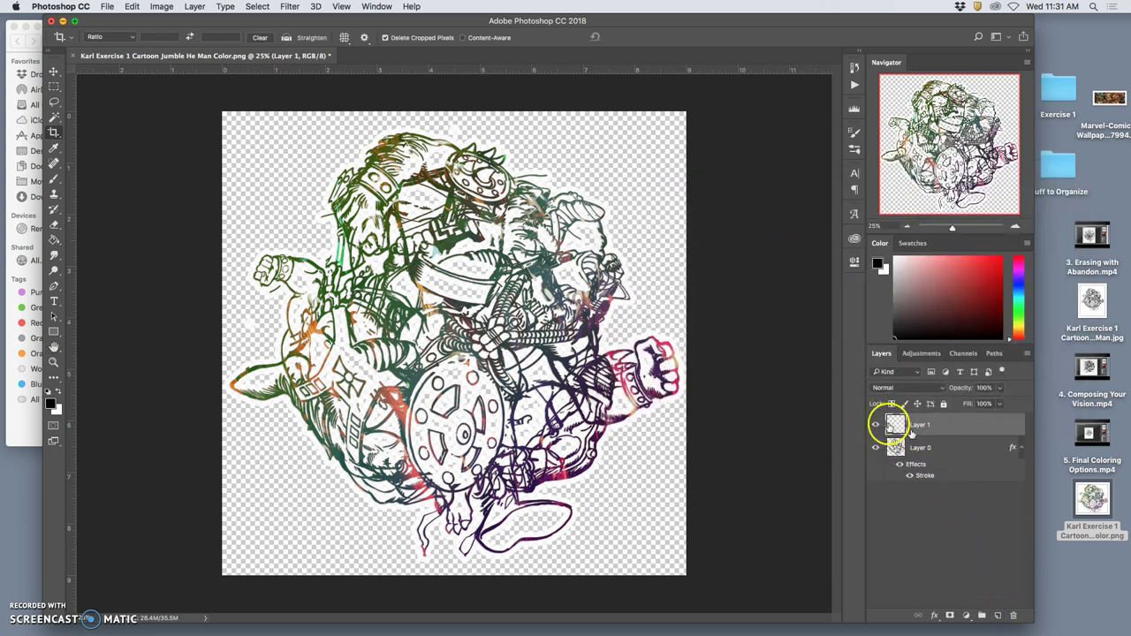
{"action": "left_click", "coordinate": [131, 6]}
{"action": "left_click", "coordinate": [155, 194]}
{"action": "left_click", "coordinate": [545, 254]}
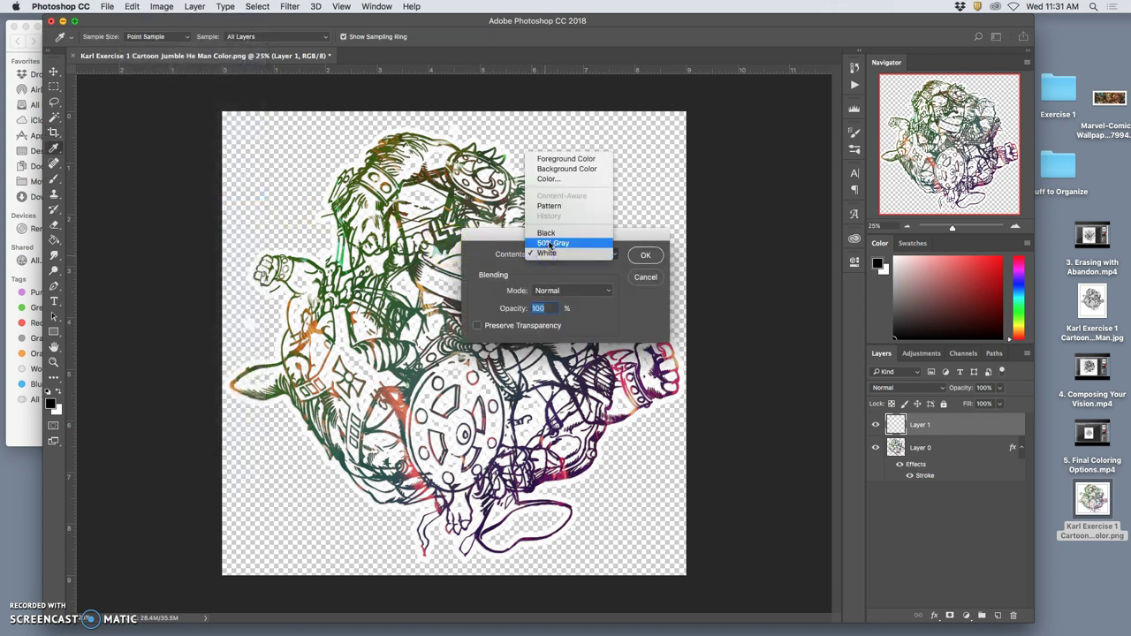
{"action": "left_click", "coordinate": [549, 243]}
{"action": "left_click", "coordinate": [643, 255]}
{"action": "key", "text": "c"}
{"action": "left_click_drag", "start_coordinate": [934, 418], "coordinate": [937, 495]}
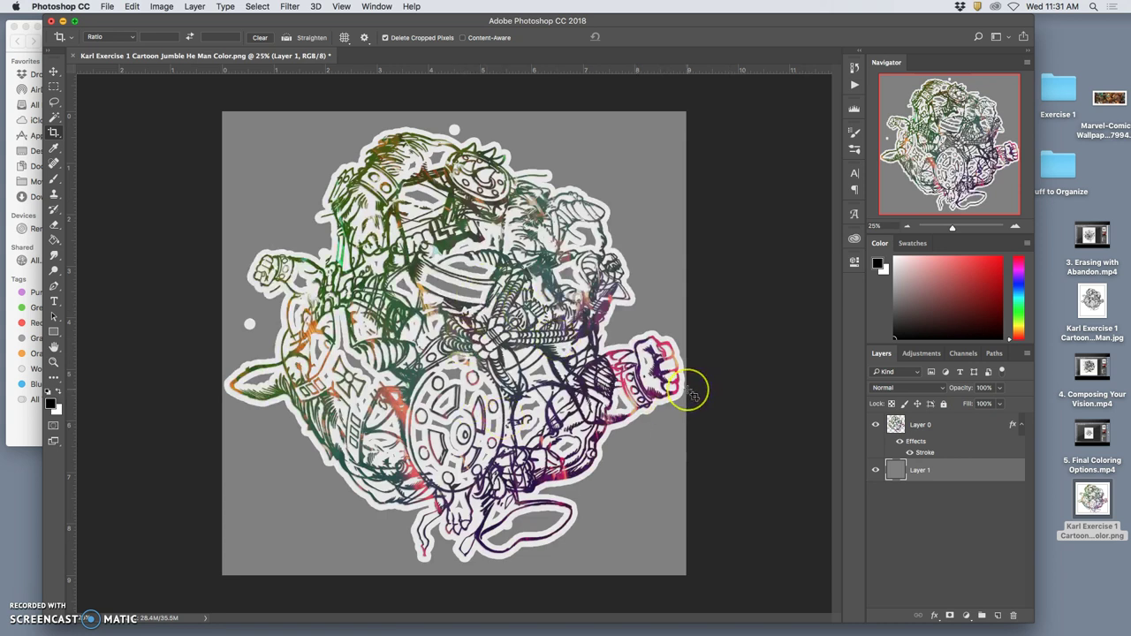
{"action": "left_click", "coordinate": [902, 431]}
{"action": "double_click", "coordinate": [923, 452]}
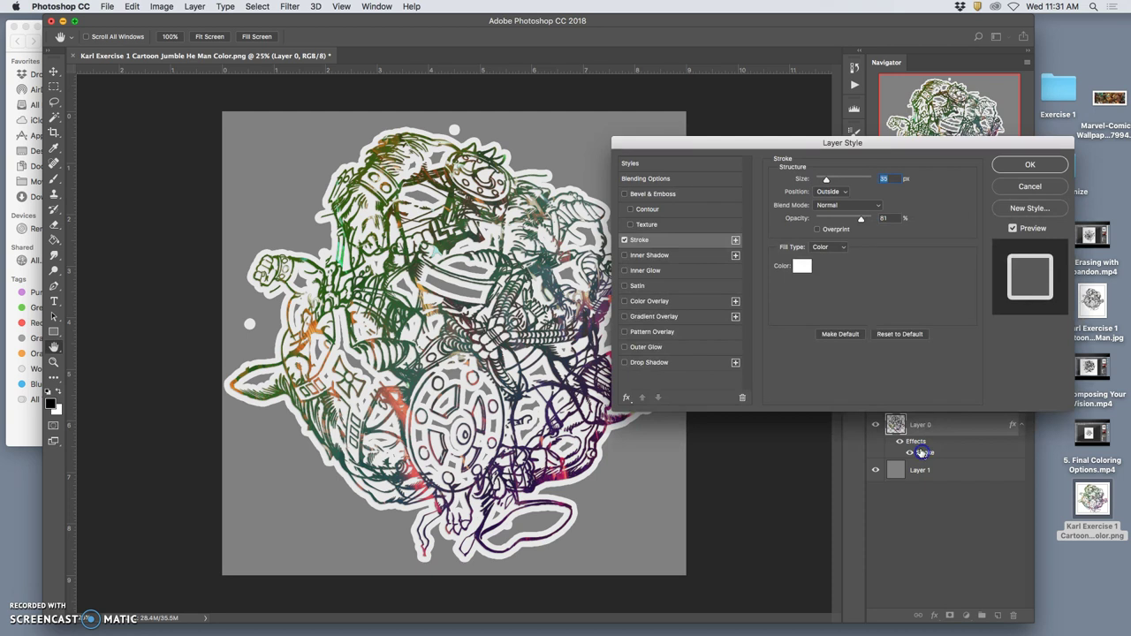
{"action": "left_click_drag", "start_coordinate": [825, 182], "coordinate": [824, 181]}
{"action": "left_click", "coordinate": [997, 168]}
{"action": "key", "text": "c"}
{"action": "left_click", "coordinate": [465, 134]}
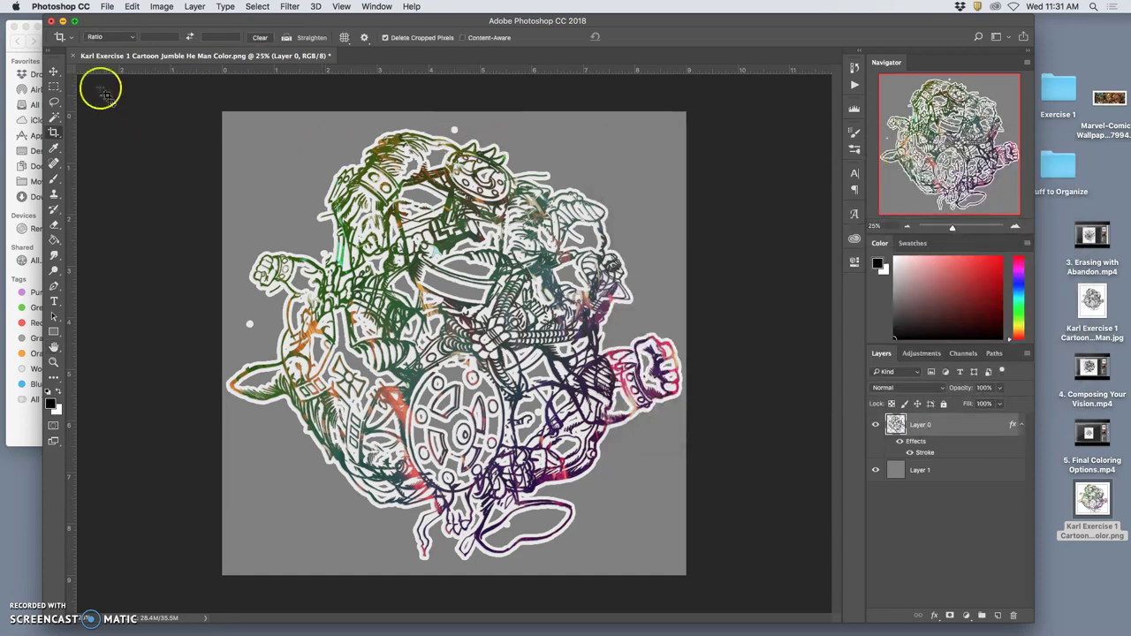
{"action": "left_click", "coordinate": [54, 101]}
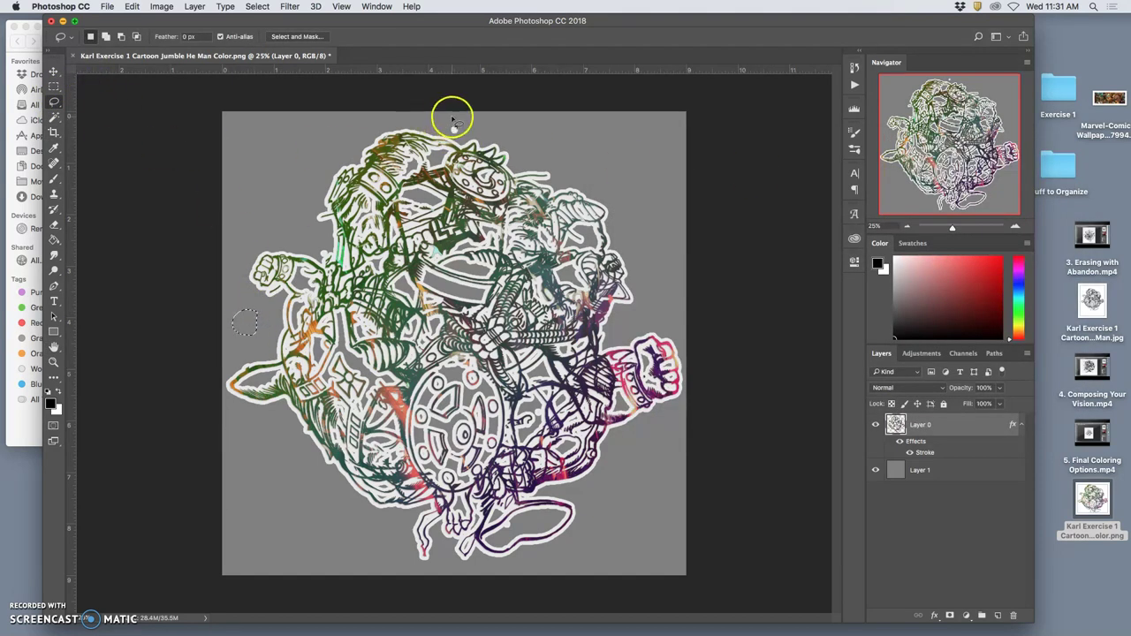
{"action": "left_click", "coordinate": [447, 131]}
{"action": "left_click_drag", "start_coordinate": [458, 124], "coordinate": [454, 129]}
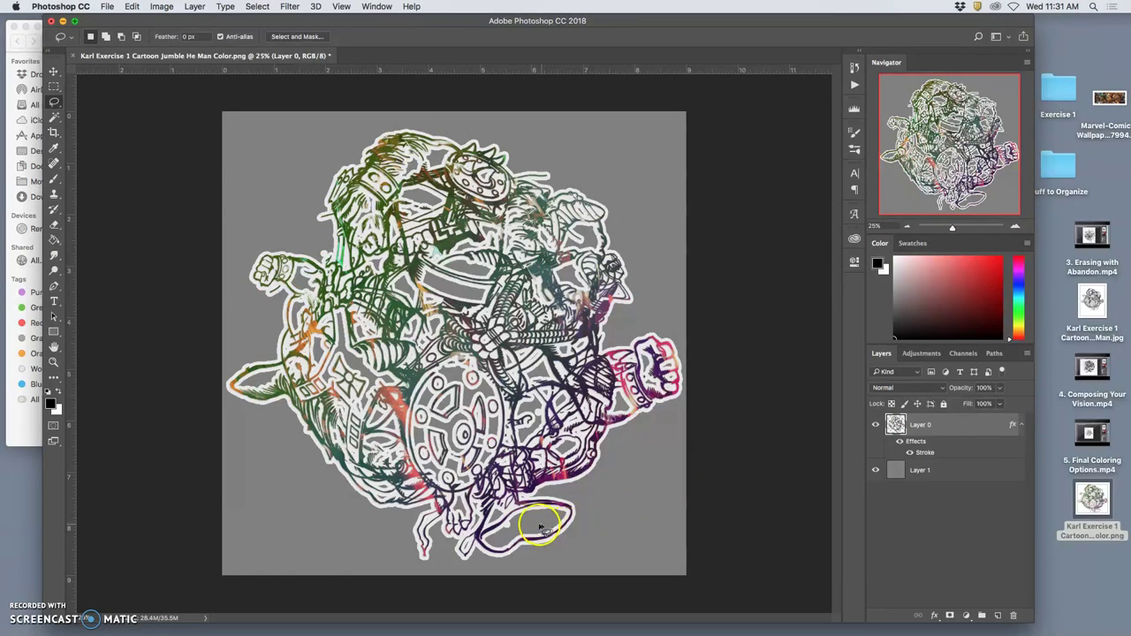
{"action": "left_click", "coordinate": [513, 522]}
{"action": "key", "text": "Delete"}
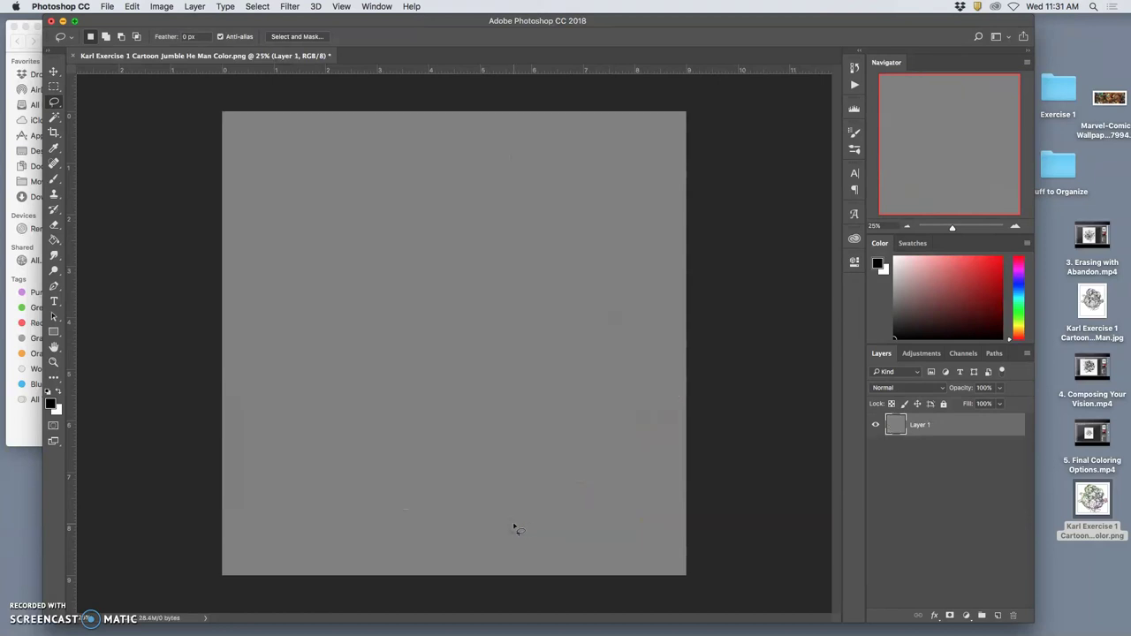
{"action": "key", "text": "super+z"}
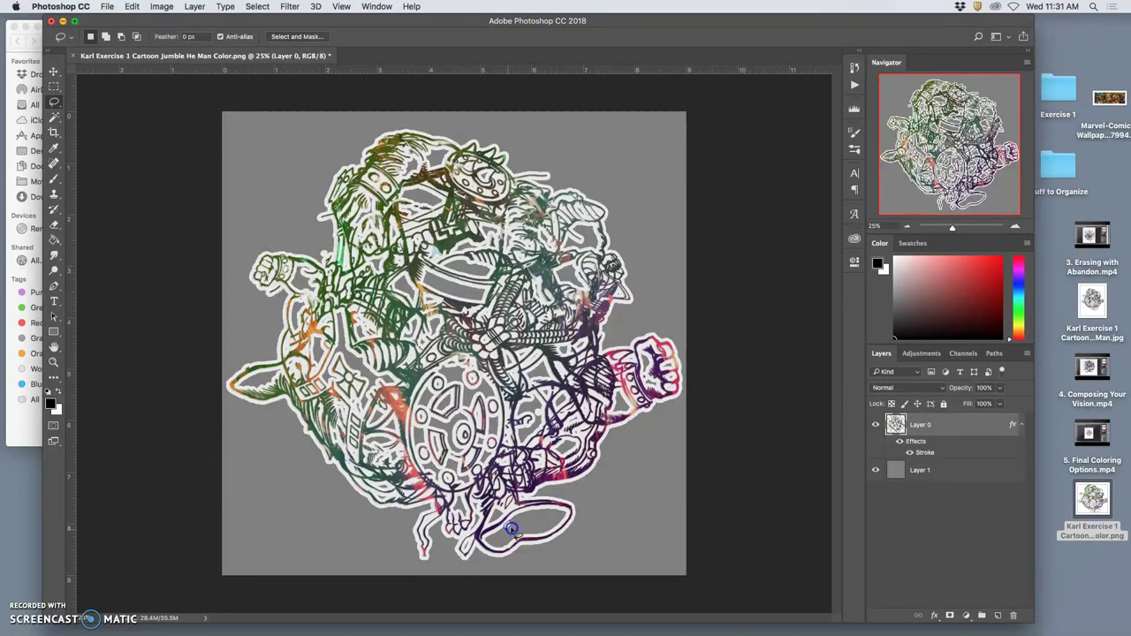
- Delete the grey Layer 1, save the transparent stroked artwork, and close the document and start screen
{"action": "left_click", "coordinate": [599, 522]}
{"action": "left_click", "coordinate": [875, 470]}
{"action": "left_click", "coordinate": [924, 471]}
{"action": "key", "text": "Delete"}
{"action": "left_click", "coordinate": [106, 6]}
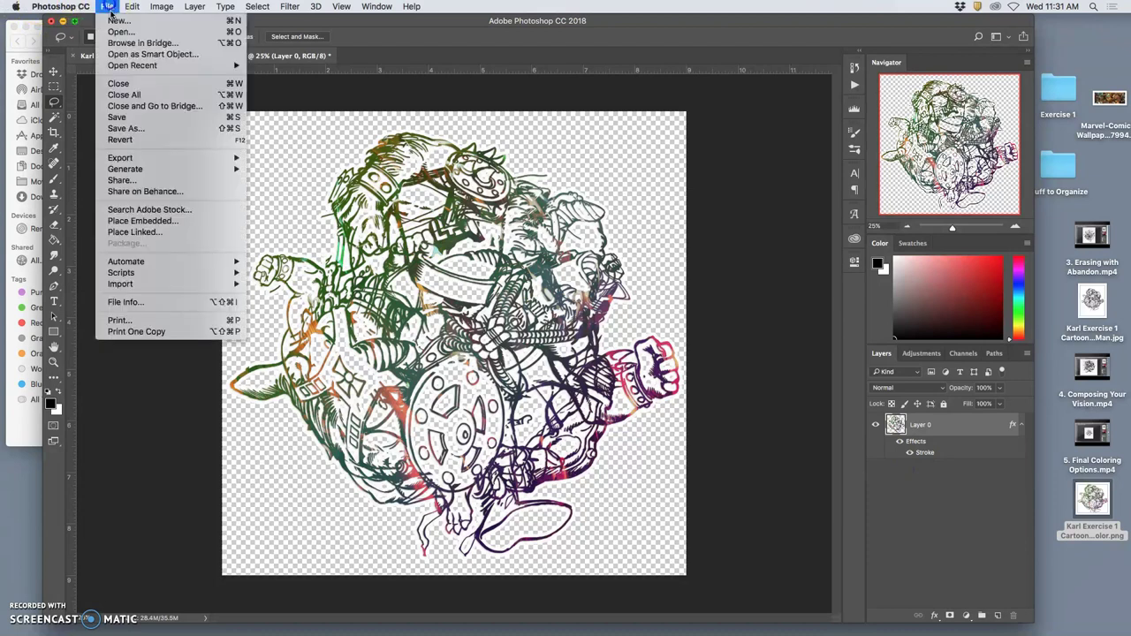
{"action": "left_click", "coordinate": [133, 121]}
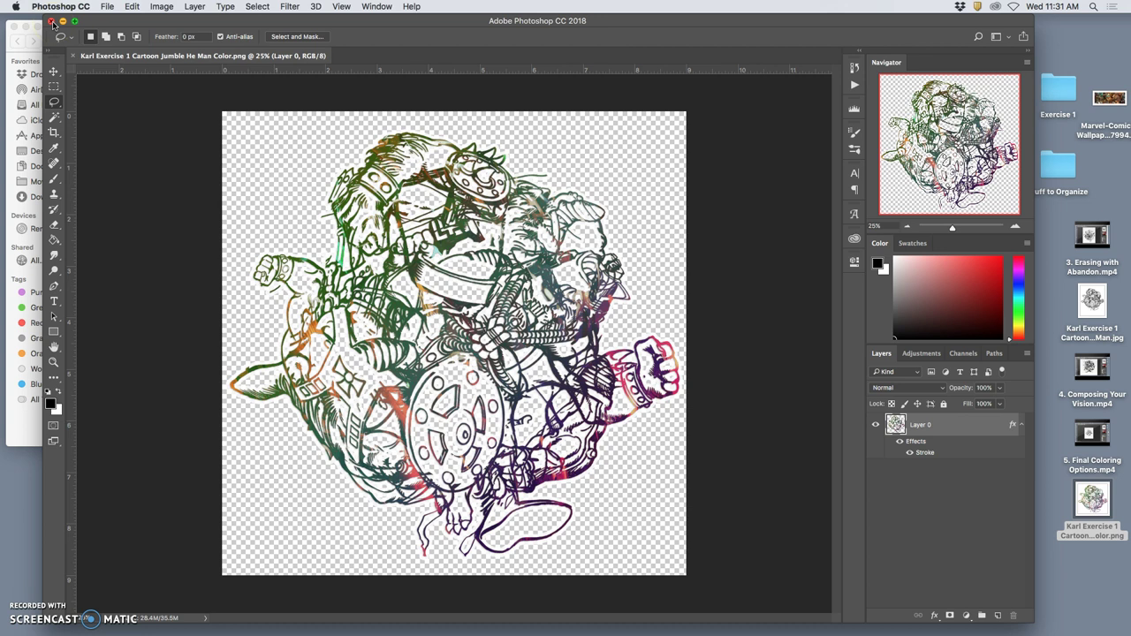
{"action": "left_click", "coordinate": [72, 55]}
{"action": "left_click", "coordinate": [52, 26]}
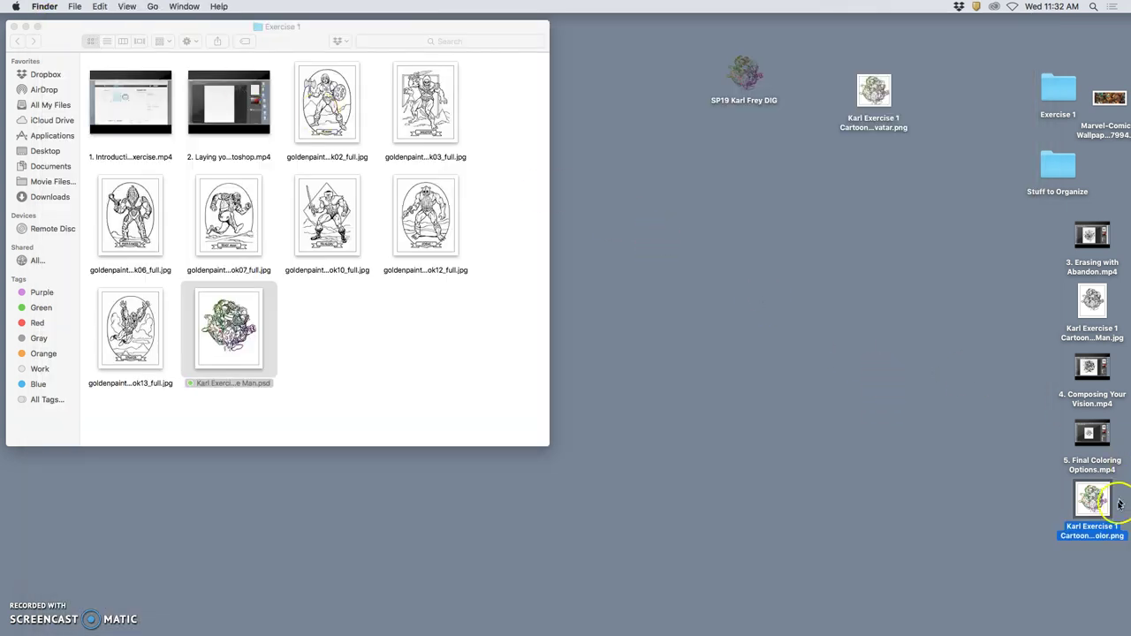
- Open the colour PNG in Preview and resize it from 3150 to 450 pixels square
{"action": "left_click", "coordinate": [1098, 511]}
{"action": "left_click_drag", "start_coordinate": [1098, 511], "coordinate": [929, 349]}
{"action": "double_click", "coordinate": [924, 343]}
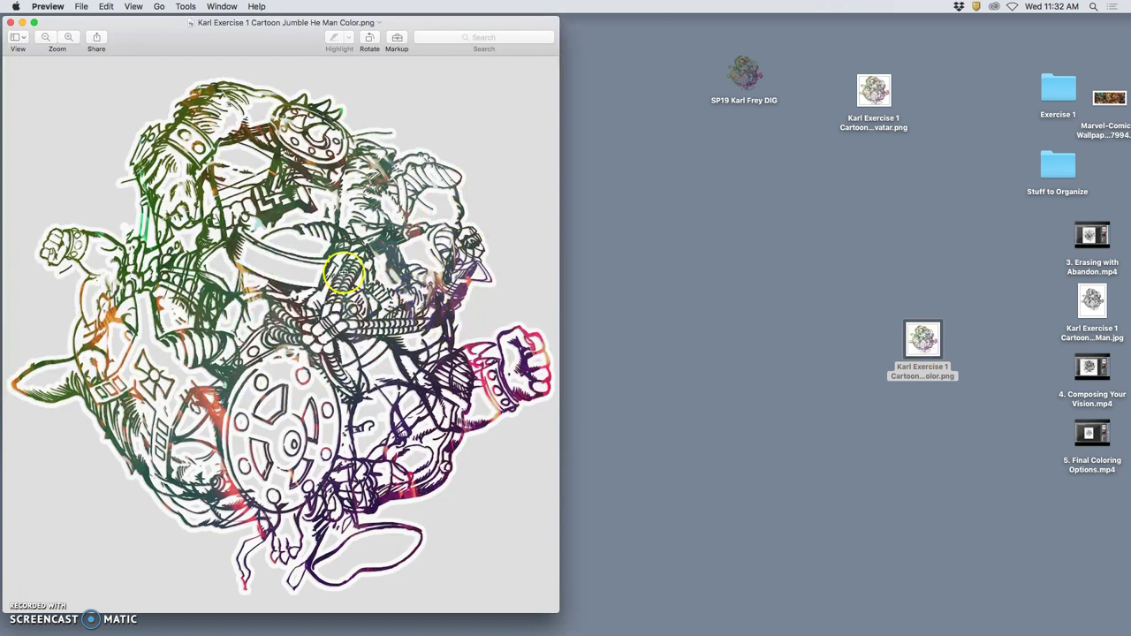
{"action": "left_click", "coordinate": [185, 6]}
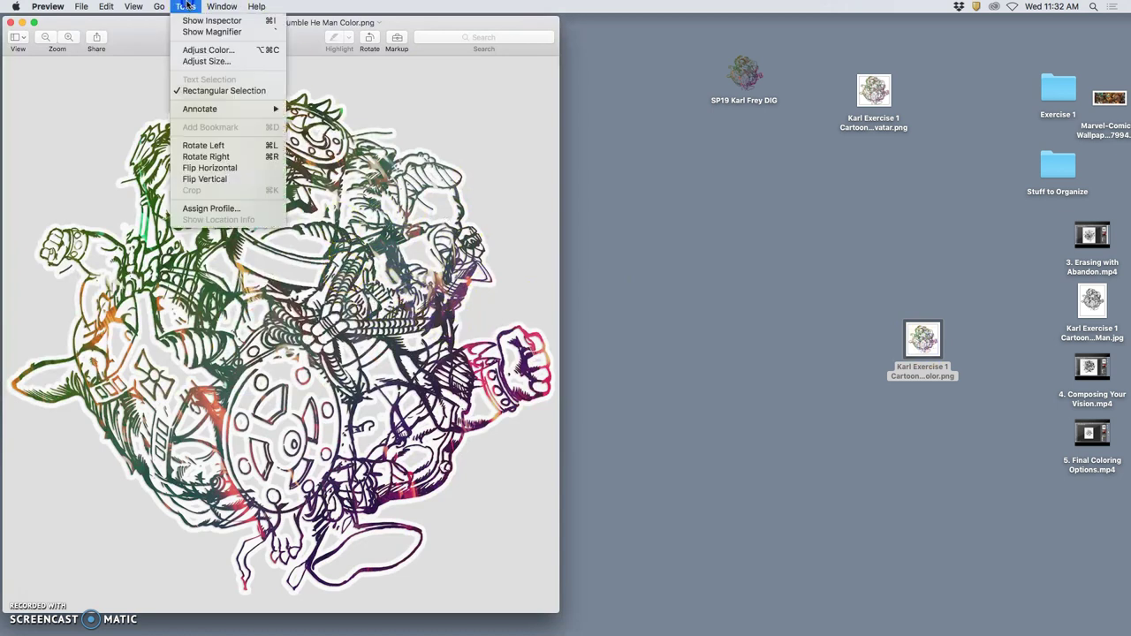
{"action": "left_click", "coordinate": [216, 61]}
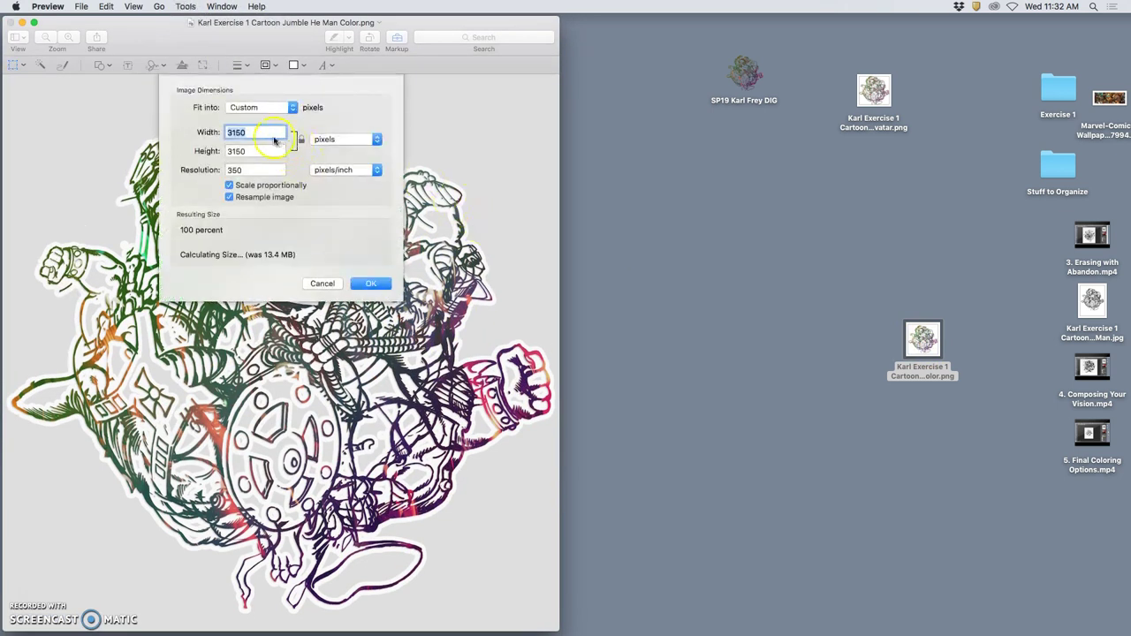
{"action": "type", "text": "450"}
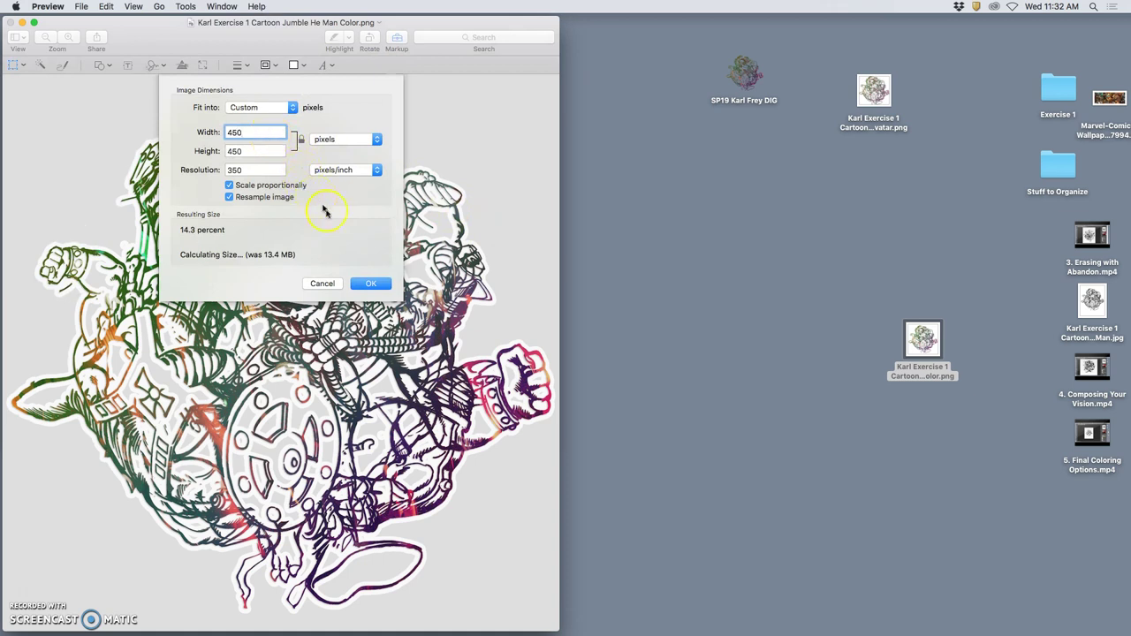
{"action": "left_click", "coordinate": [368, 283]}
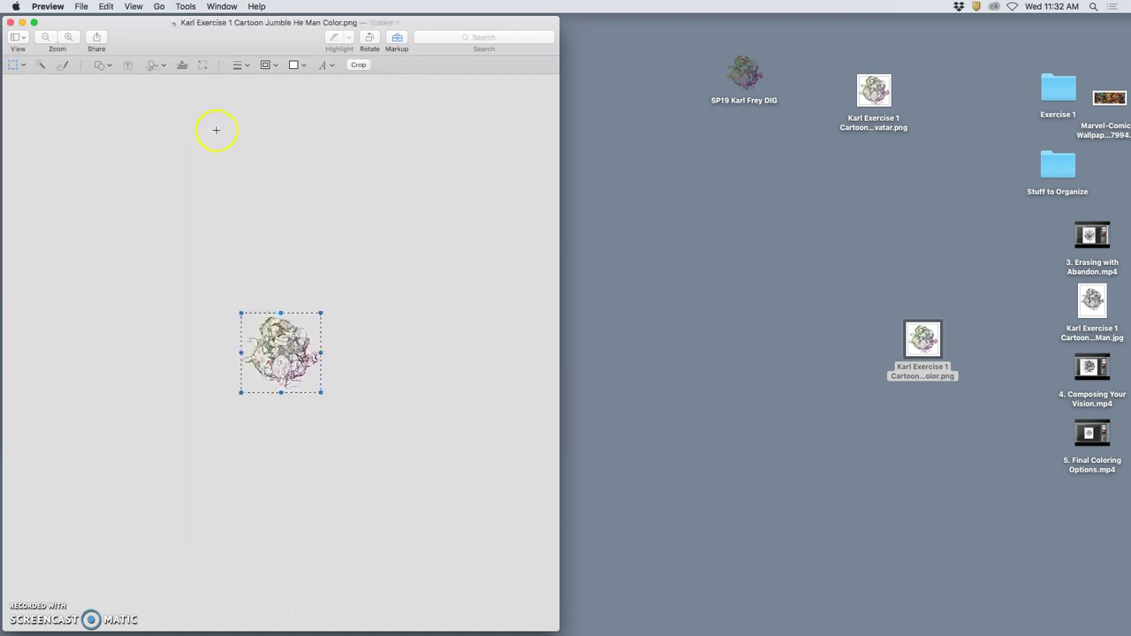
{"action": "left_click", "coordinate": [744, 75]}
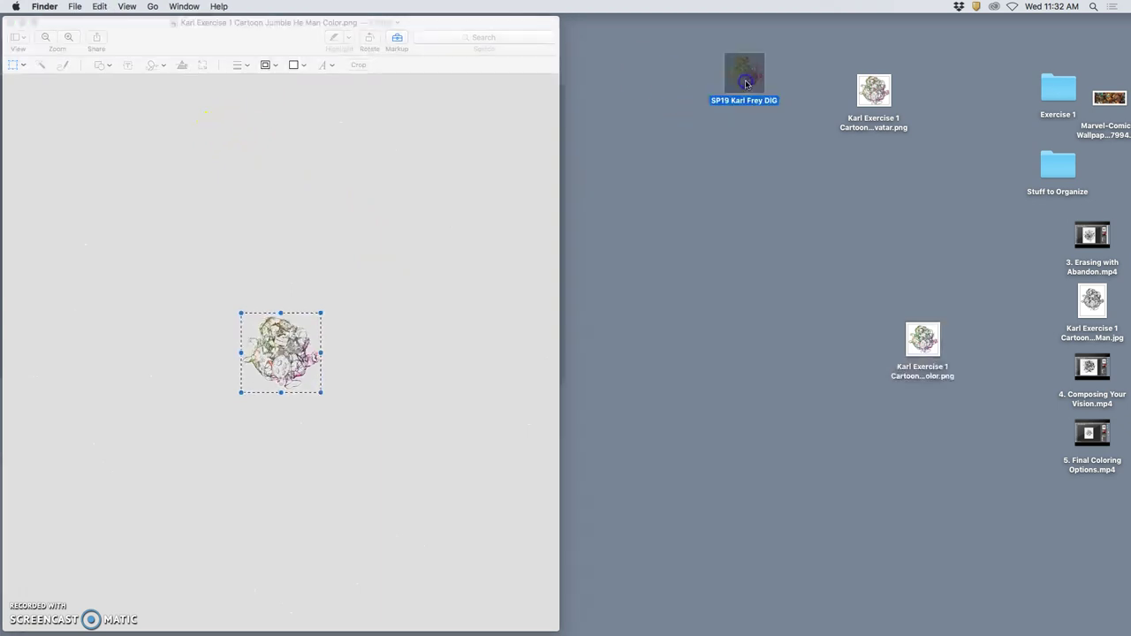
{"action": "right_click", "coordinate": [751, 76]}
- In the SP19 folder's Get Info panel, restore its cartoon jumble icon, then close the panel
{"action": "left_click", "coordinate": [788, 141]}
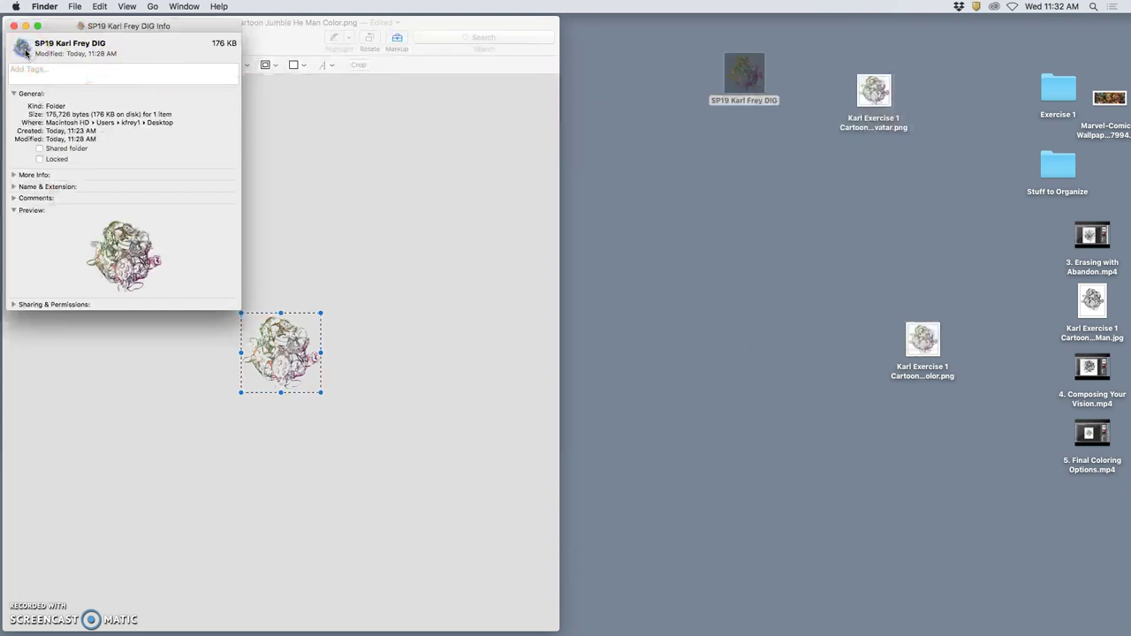
{"action": "key", "text": "Delete"}
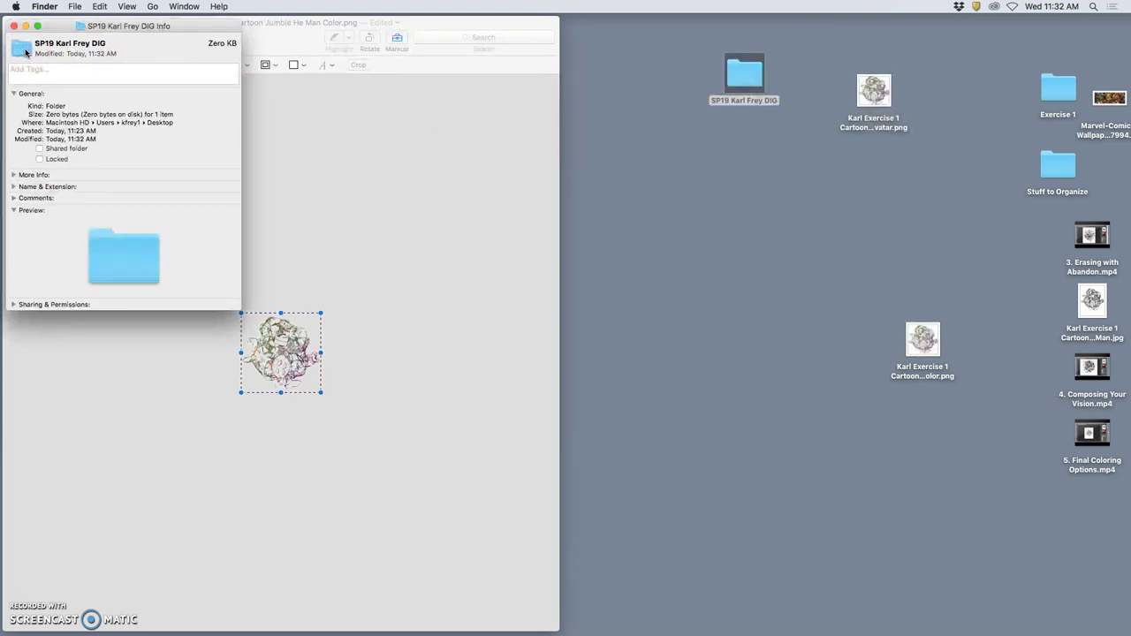
{"action": "key", "text": "super+v"}
{"action": "left_click", "coordinate": [13, 25]}
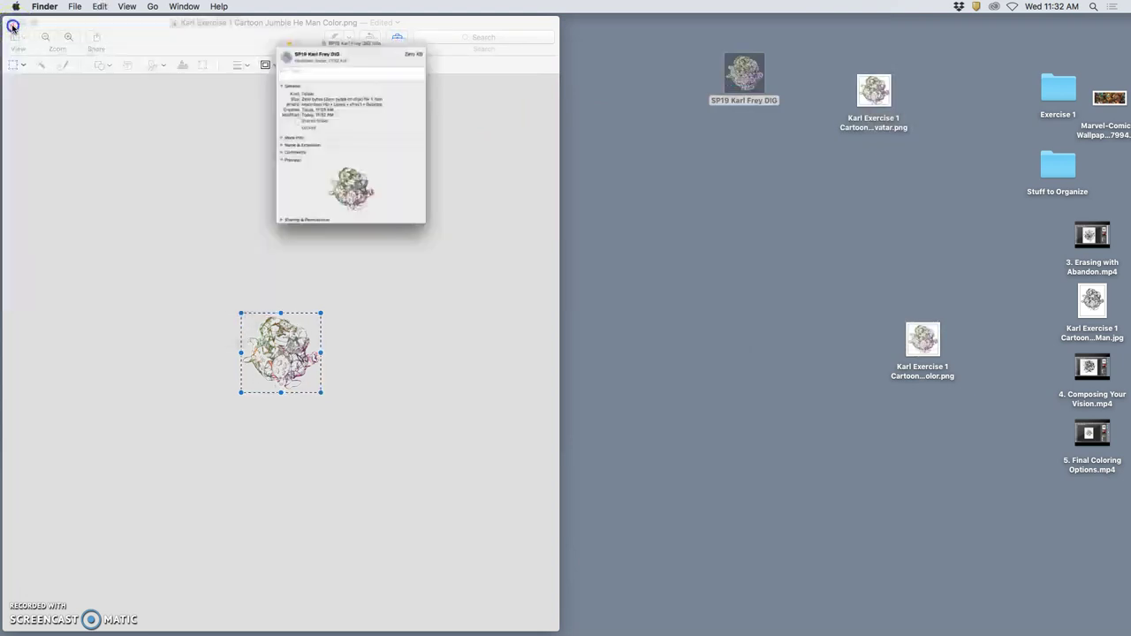
{"action": "left_click", "coordinate": [677, 176]}
- Move the SP19 folder lower on the desktop and close the Exercise 1 window
{"action": "left_click_drag", "start_coordinate": [747, 74], "coordinate": [803, 230]}
{"action": "left_click", "coordinate": [804, 284]}
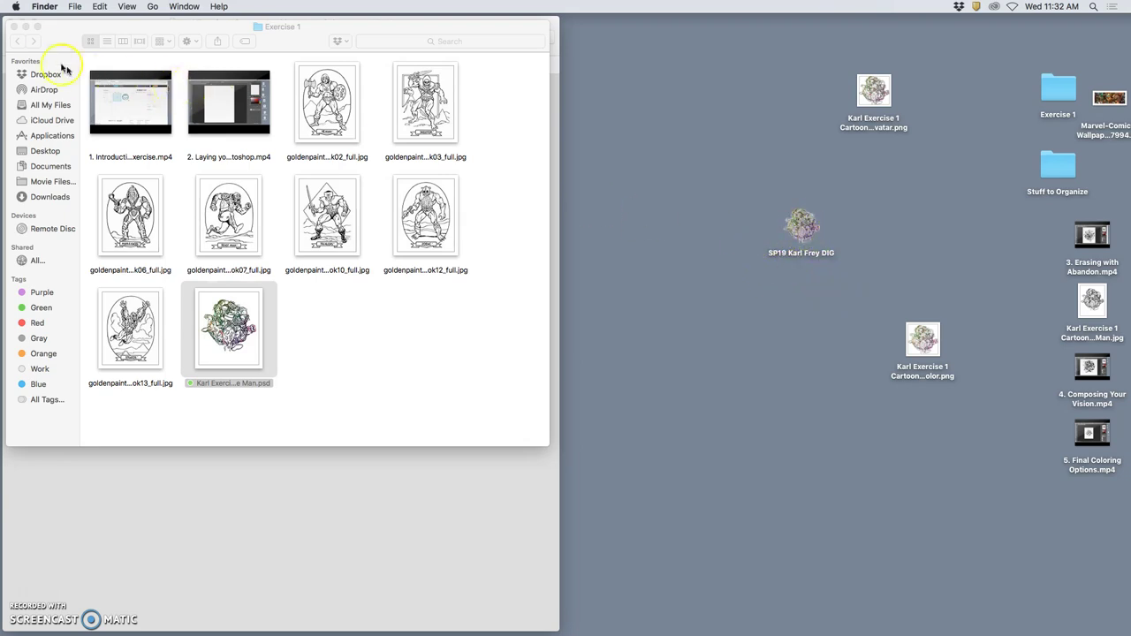
{"action": "left_click", "coordinate": [14, 27]}
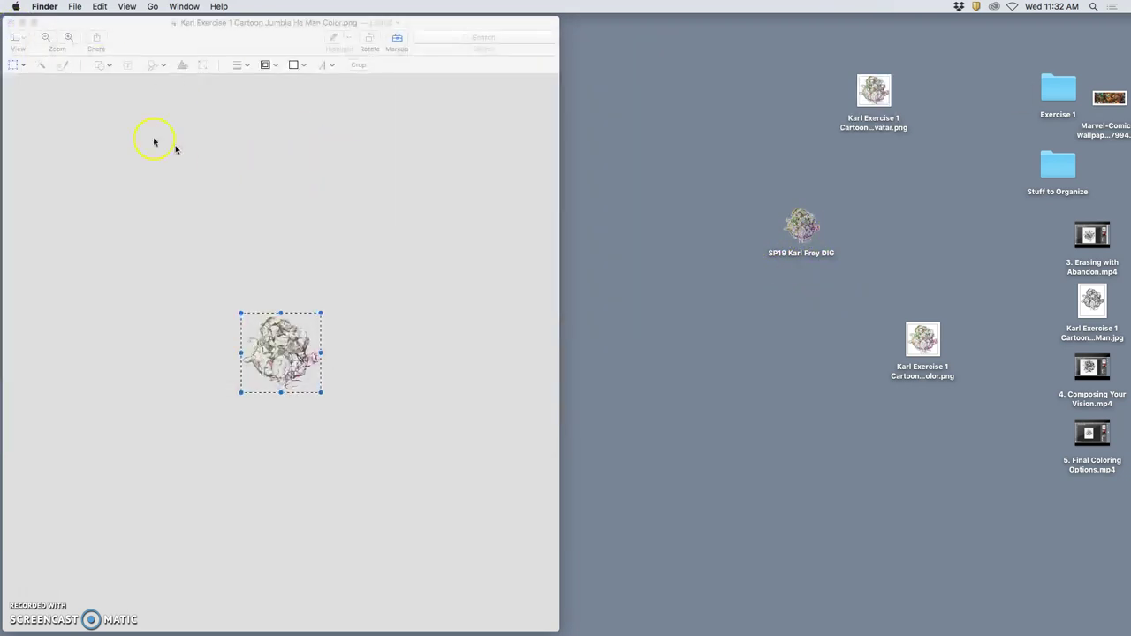
{"action": "left_click_drag", "start_coordinate": [81, 29], "coordinate": [185, 26]}
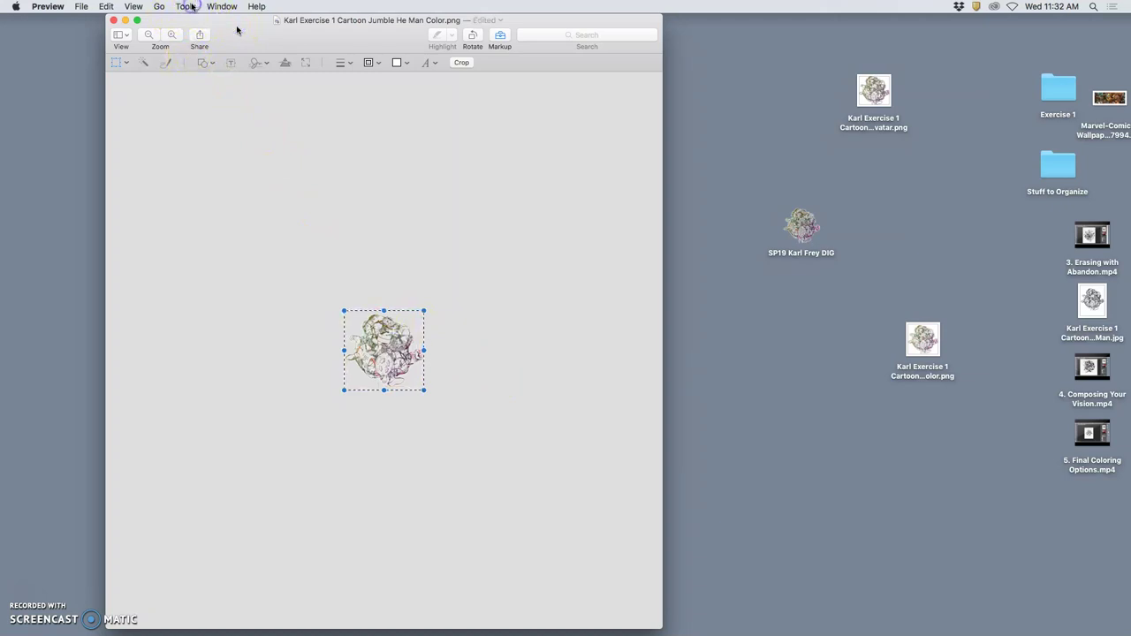
- Cancel Adjust Size, undo the resize to restore Color.png to full size, and close its window
{"action": "left_click", "coordinate": [185, 6]}
{"action": "left_click", "coordinate": [231, 65]}
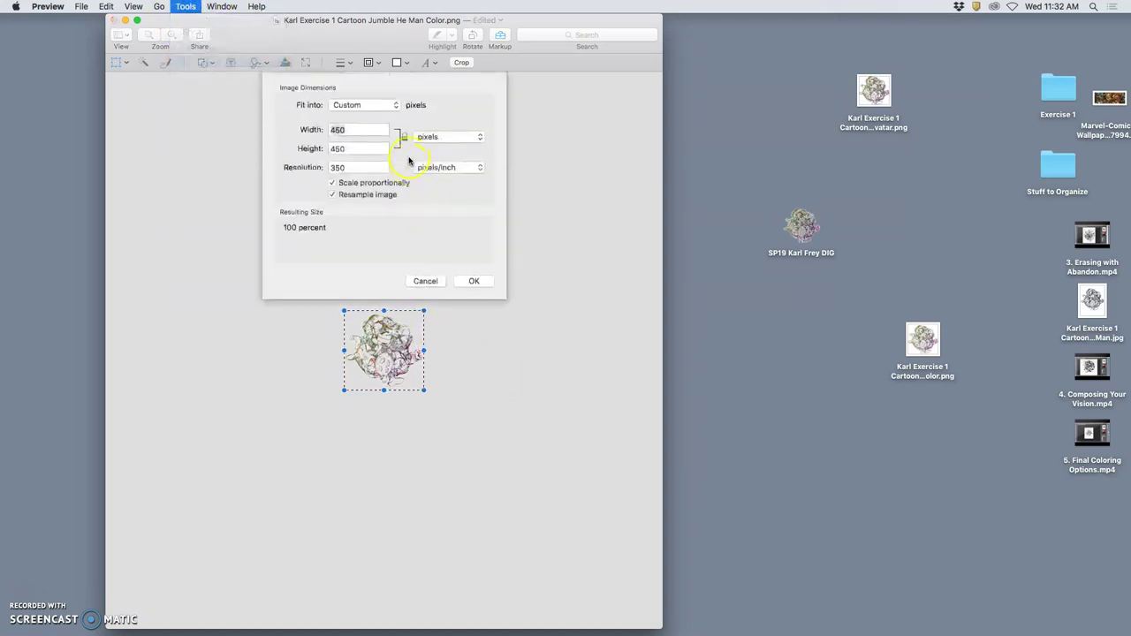
{"action": "left_click", "coordinate": [420, 281]}
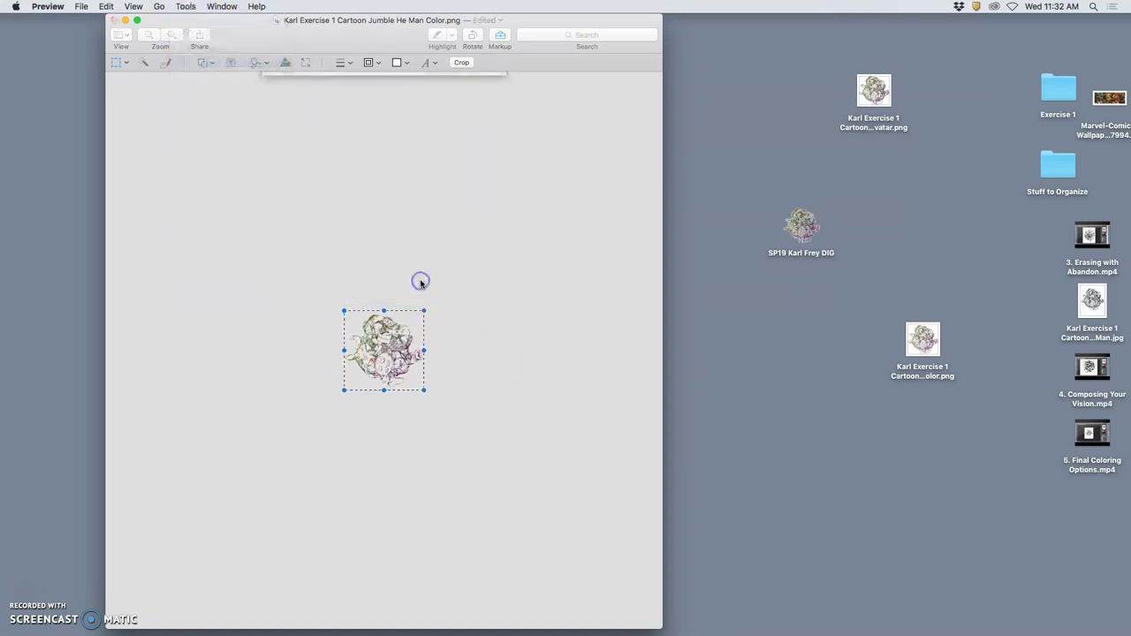
{"action": "key", "text": "super+z"}
{"action": "left_click", "coordinate": [569, 249]}
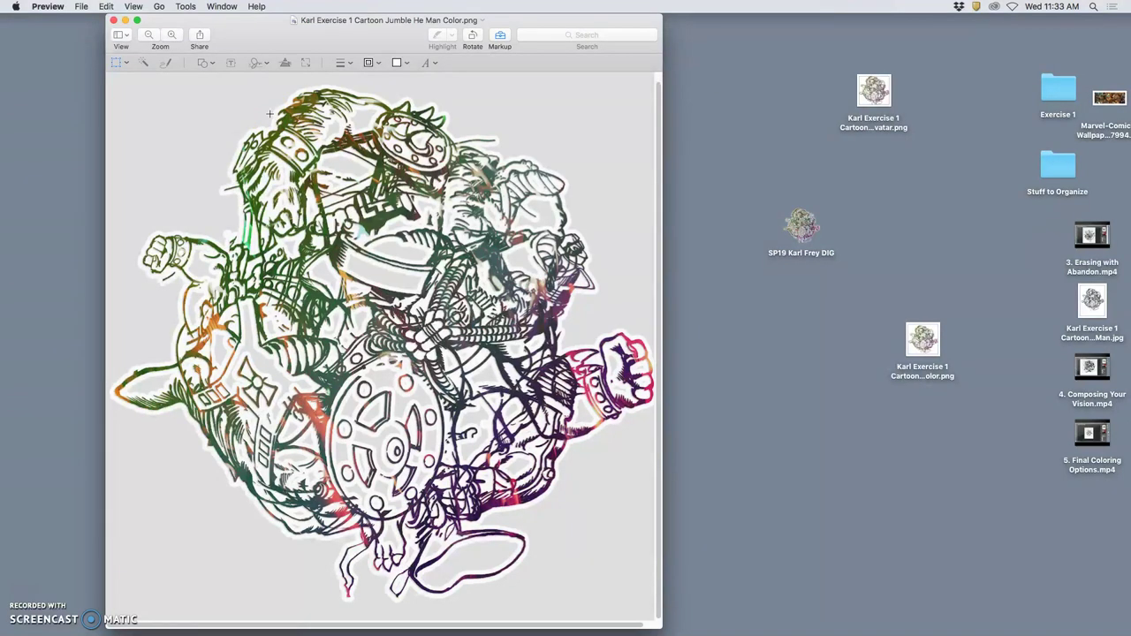
{"action": "left_click", "coordinate": [115, 19]}
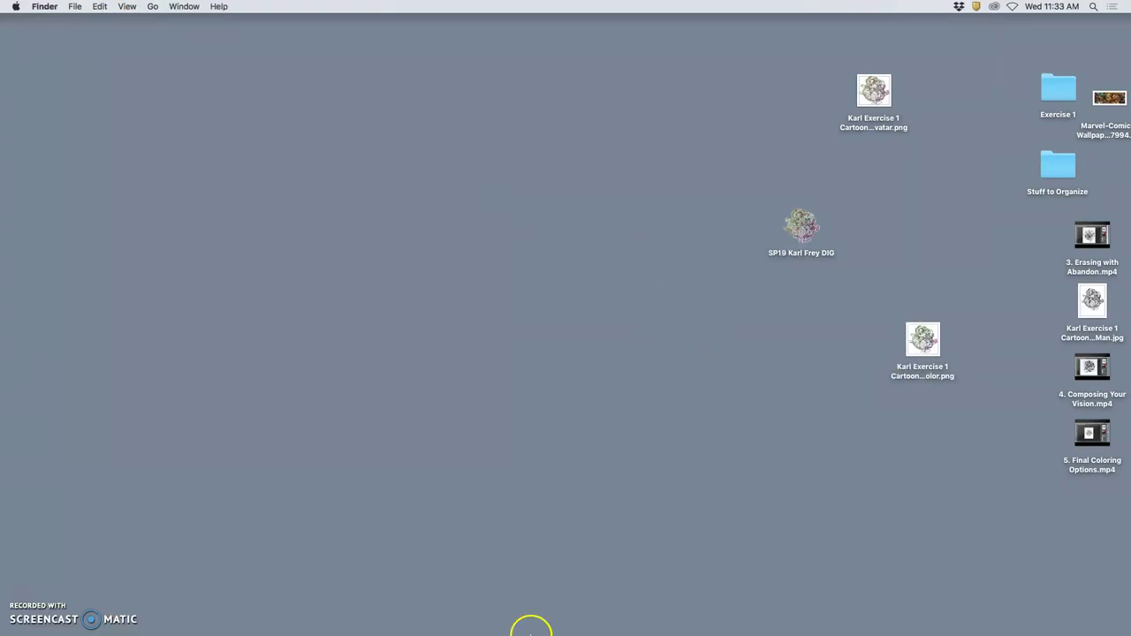
- Restore the minimized browser and switch to the Photobucket album page
{"action": "mouse_move", "coordinate": [335, 623]}
{"action": "left_click", "coordinate": [199, 616]}
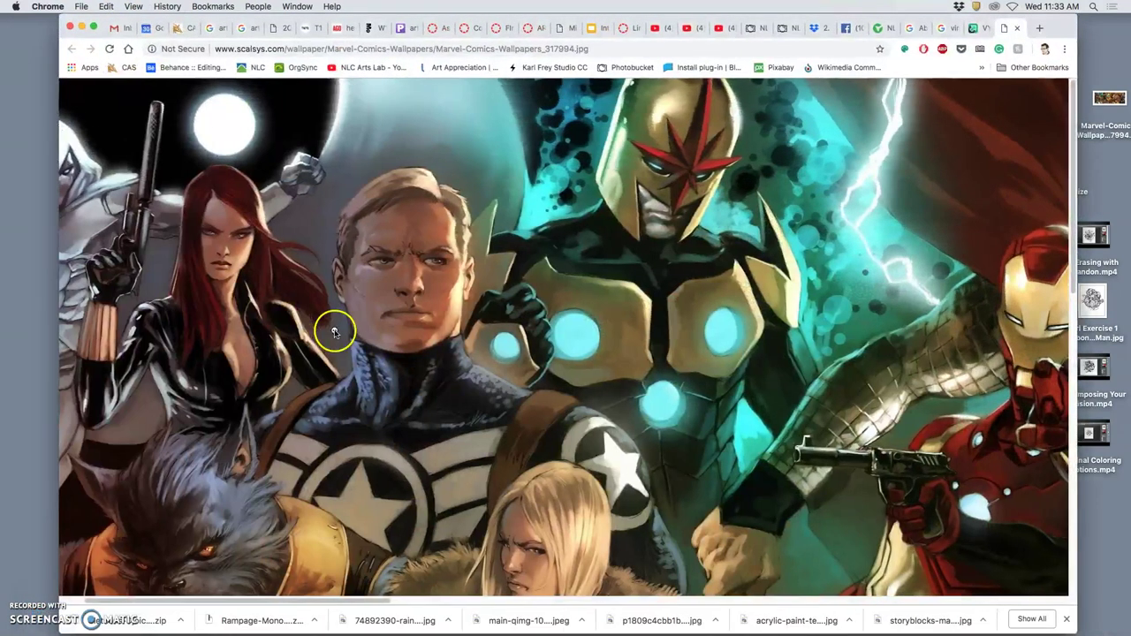
{"action": "left_click", "coordinate": [751, 27]}
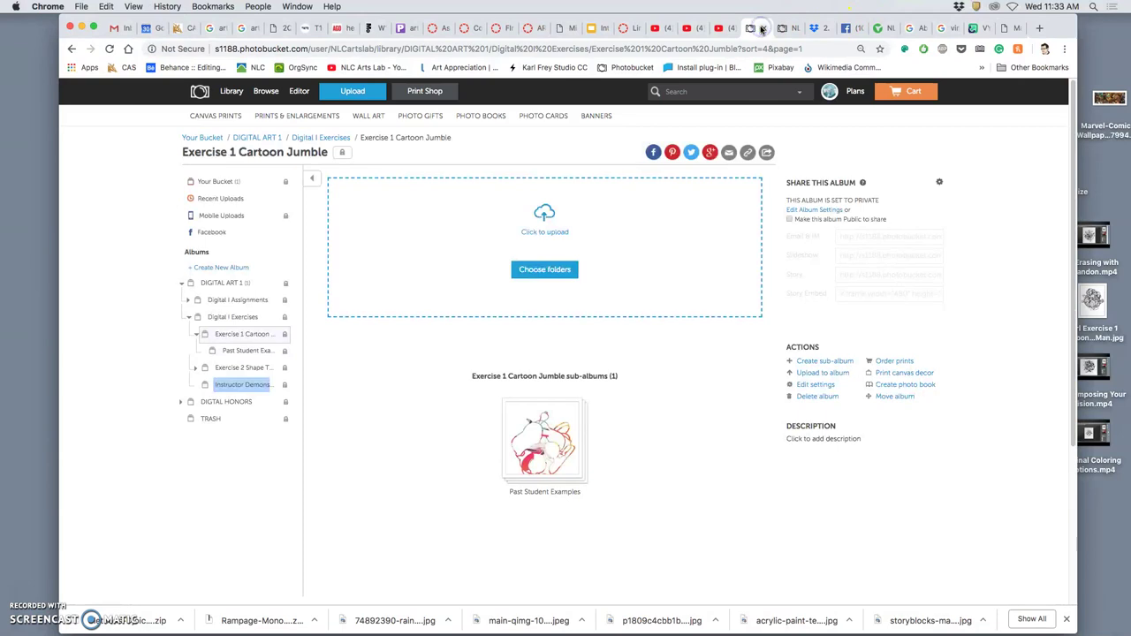
{"action": "left_click", "coordinate": [701, 396]}
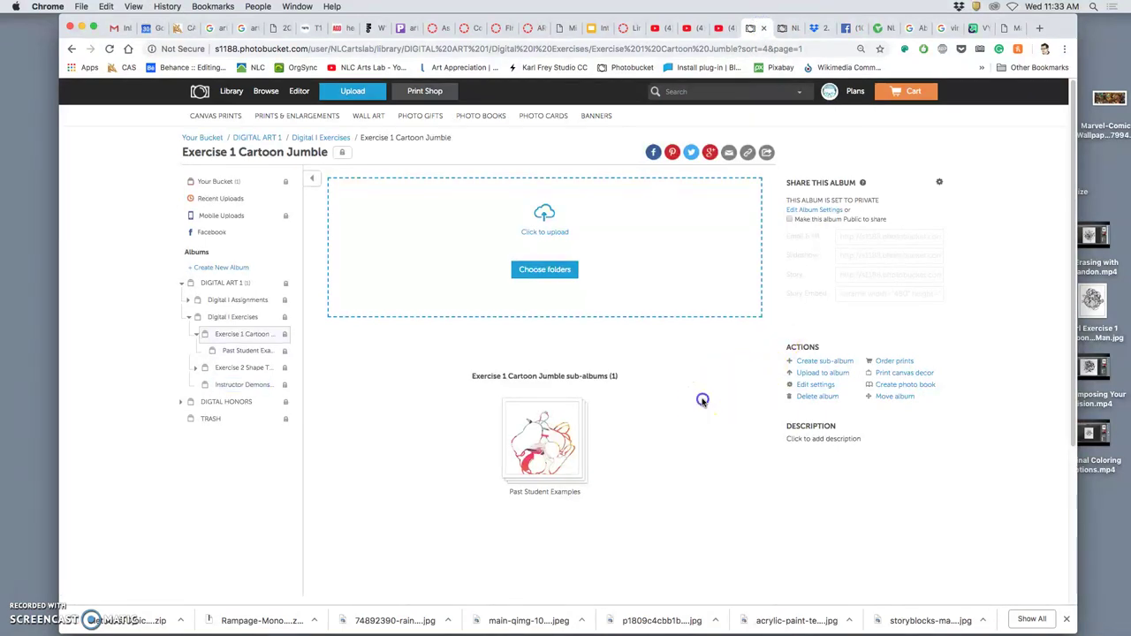
- In the library, expand DIGITAL ART 1 and Digital I Exercises, then open Exercise 1 Cartoon Jumble
{"action": "left_click", "coordinate": [230, 90]}
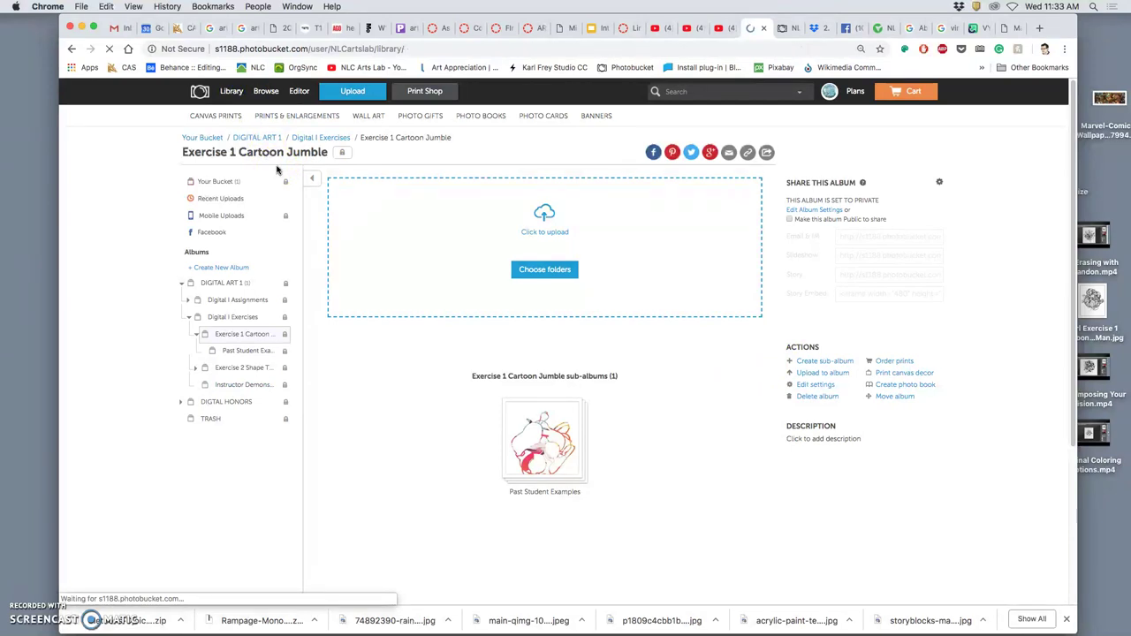
{"action": "left_click", "coordinate": [226, 302]}
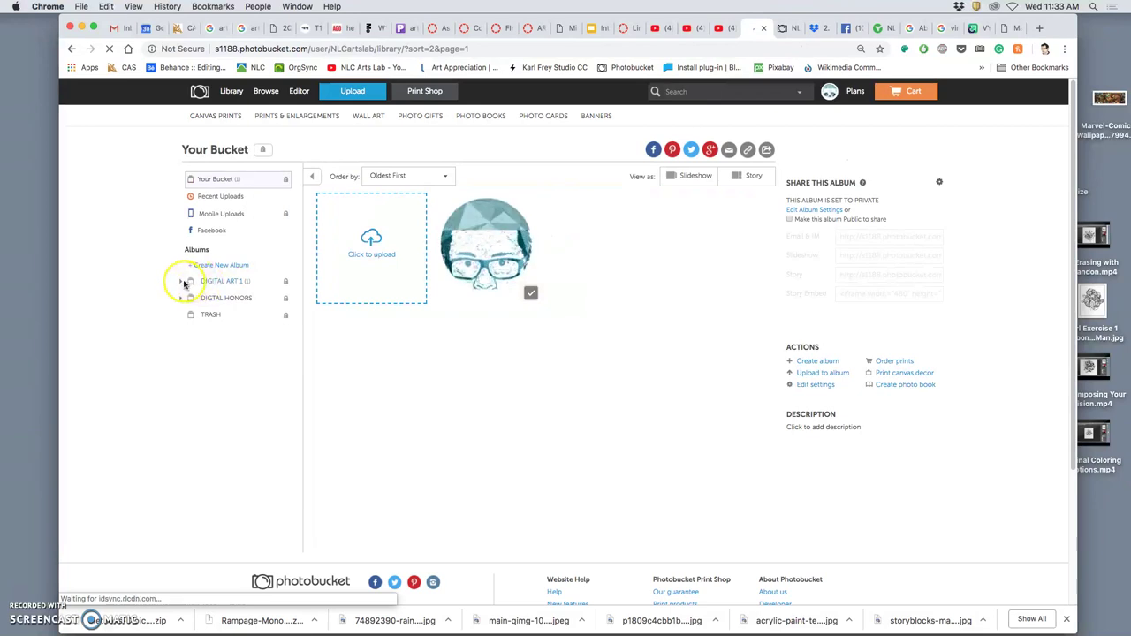
{"action": "left_click", "coordinate": [181, 283]}
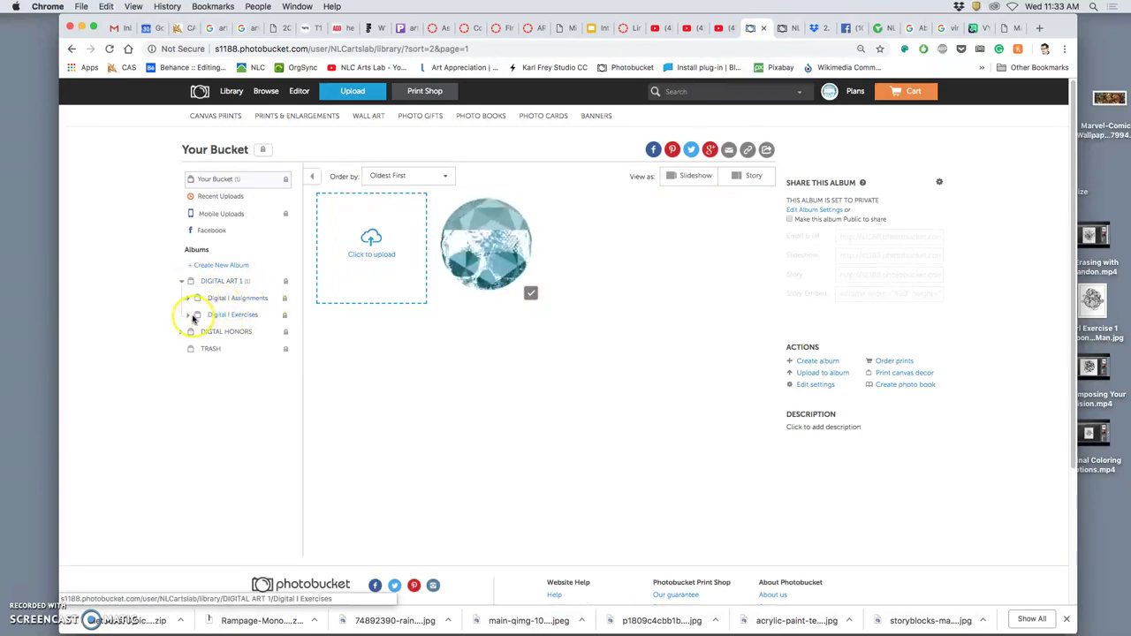
{"action": "left_click", "coordinate": [188, 315]}
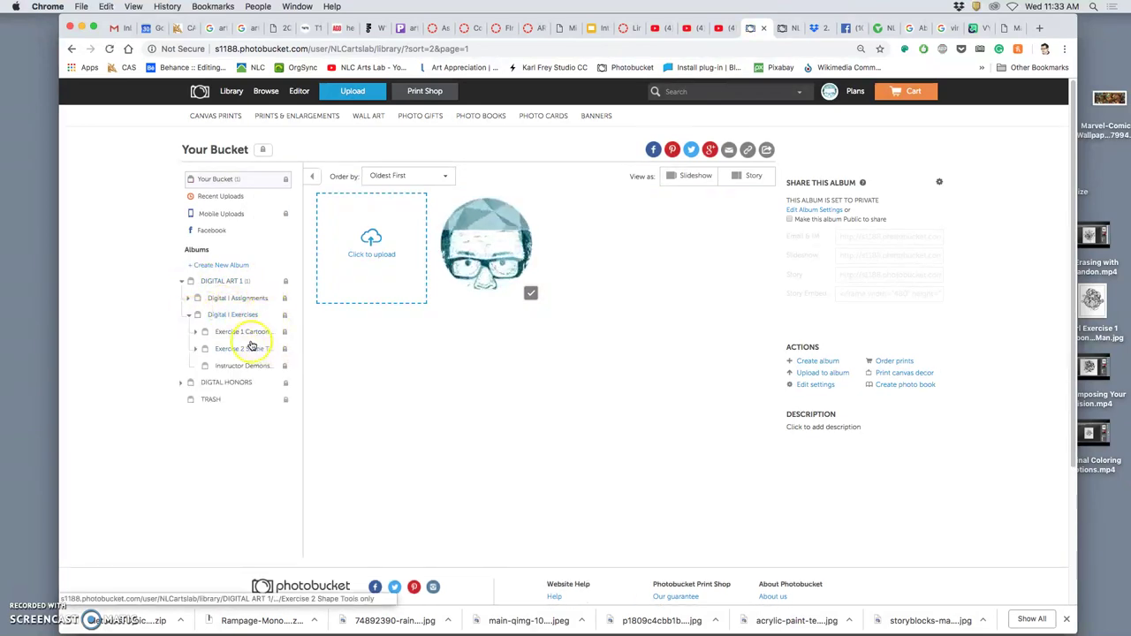
{"action": "left_click", "coordinate": [240, 334]}
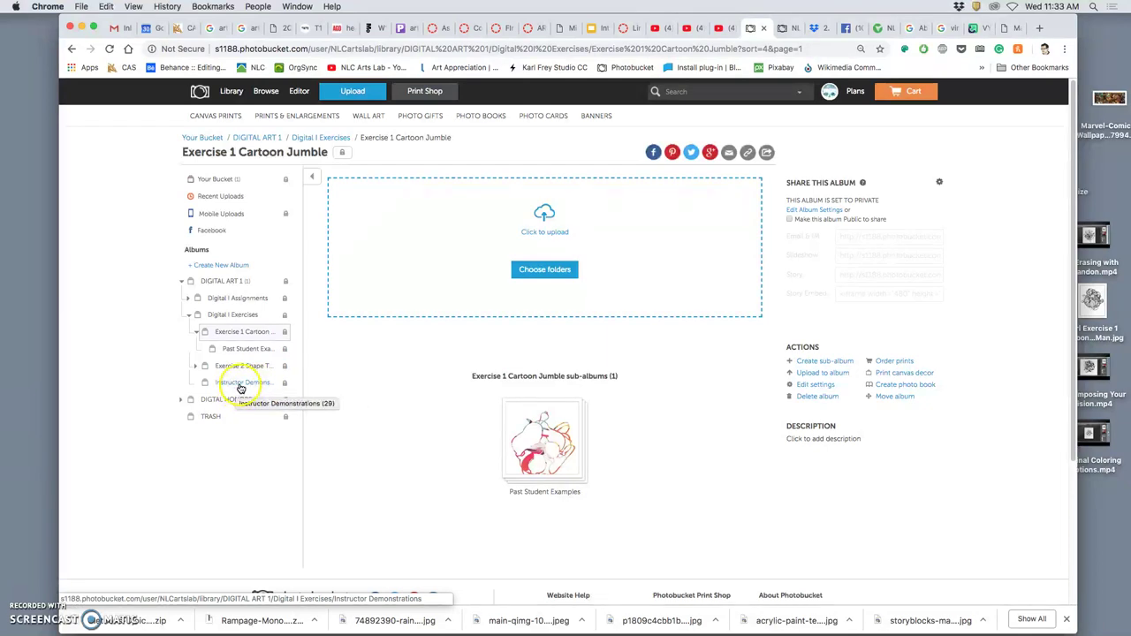
- Open Instructor Demonstrations and drag the black-and-white jumble JPEG from the desktop into it
{"action": "left_click", "coordinate": [240, 385]}
{"action": "scroll", "coordinate": [239, 386], "scroll_direction": "down", "scroll_amount": 2}
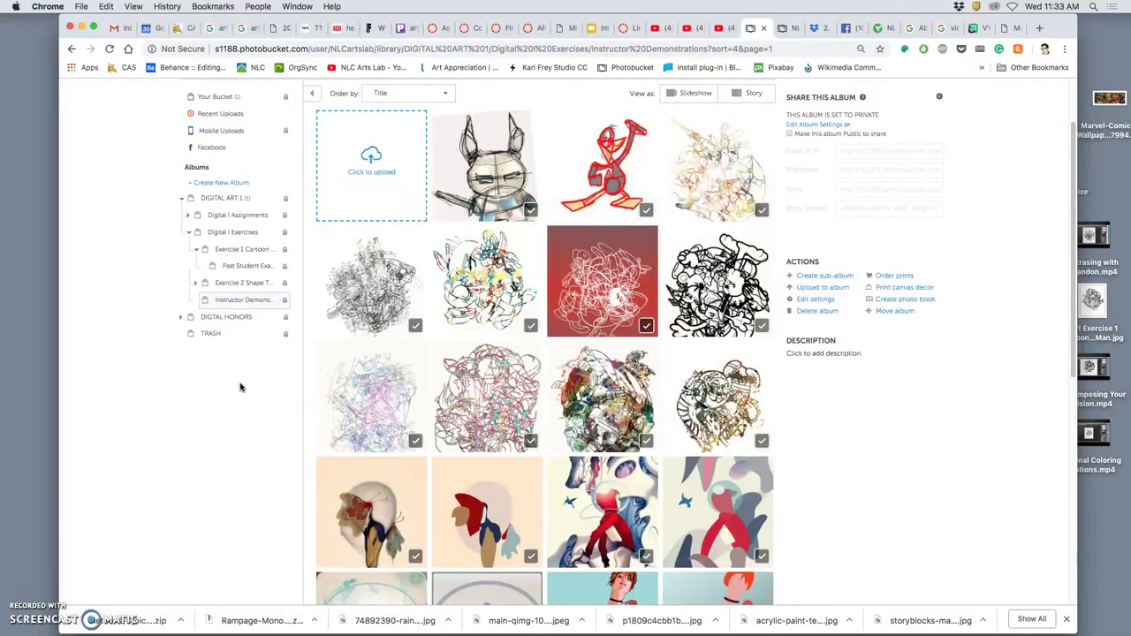
{"action": "scroll", "coordinate": [530, 333], "scroll_direction": "up", "scroll_amount": 1}
{"action": "scroll", "coordinate": [560, 322], "scroll_direction": "up", "scroll_amount": 1}
{"action": "left_click_drag", "start_coordinate": [1076, 22], "coordinate": [968, 21]}
{"action": "left_click_drag", "start_coordinate": [1092, 298], "coordinate": [295, 242]}
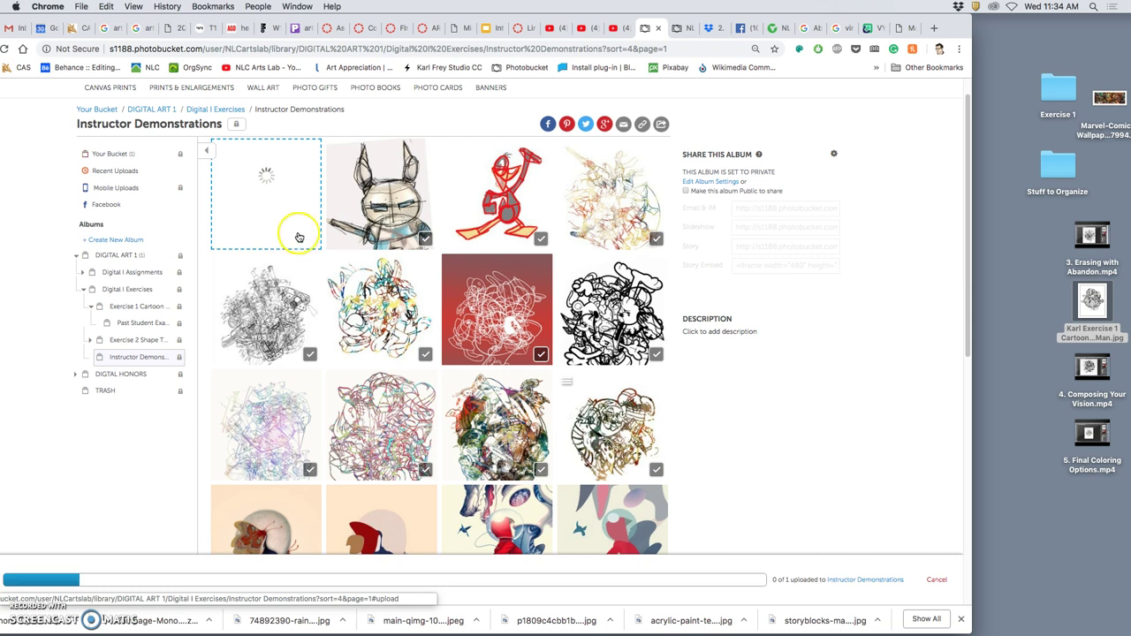
- Upload the colour jumble PNG from the desktop to the same album
{"action": "left_click_drag", "start_coordinate": [958, 24], "coordinate": [1034, 25]}
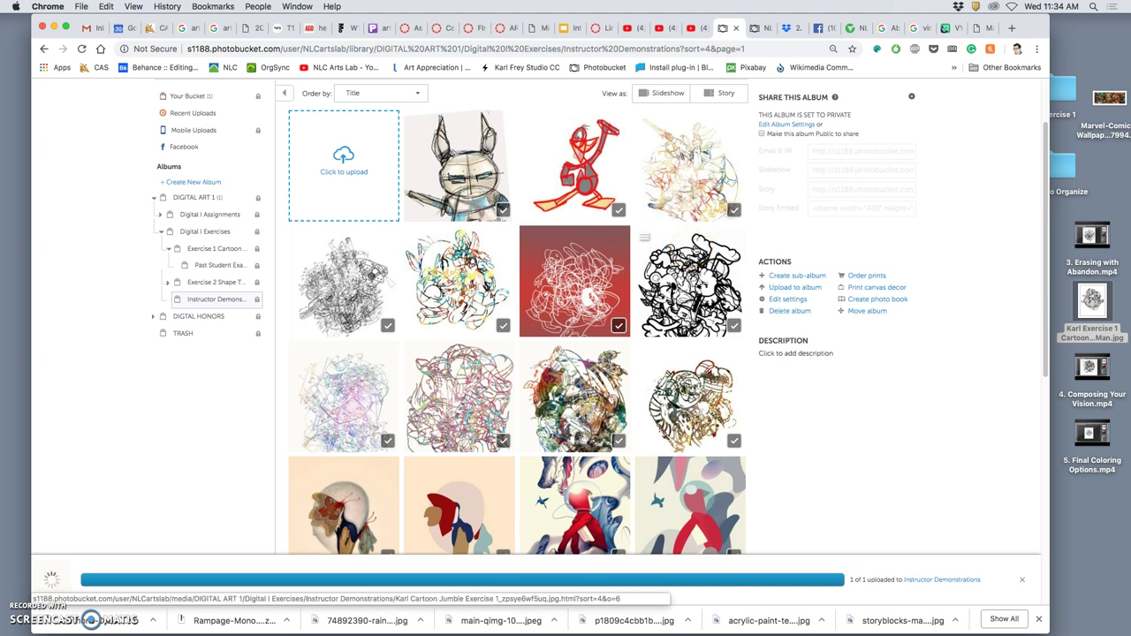
{"action": "key", "text": "F11"}
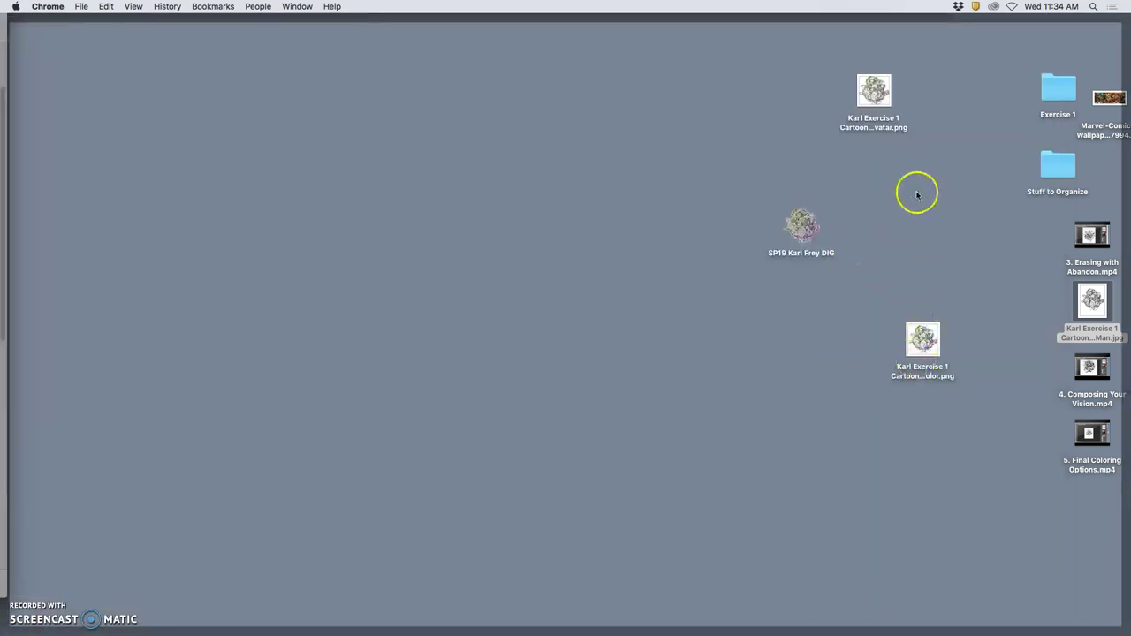
{"action": "left_click_drag", "start_coordinate": [929, 347], "coordinate": [356, 177]}
{"action": "key", "text": "F11"}
- Go to the album's second page and open the black-and-white jumble photo's page
{"action": "scroll", "coordinate": [603, 352], "scroll_direction": "down", "scroll_amount": 10}
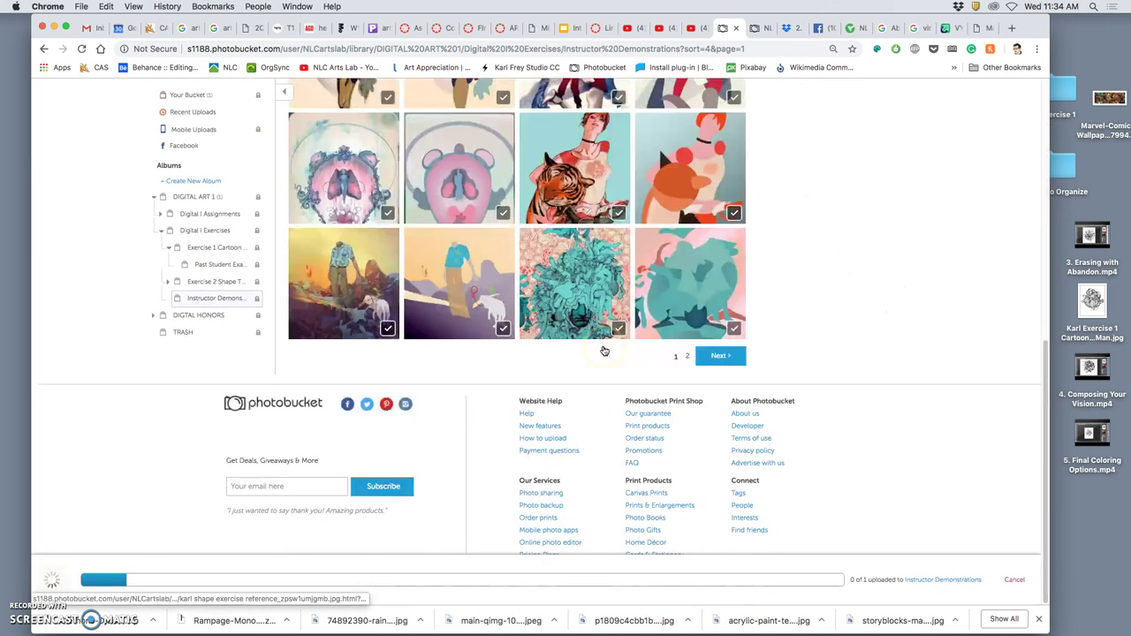
{"action": "left_click", "coordinate": [700, 356]}
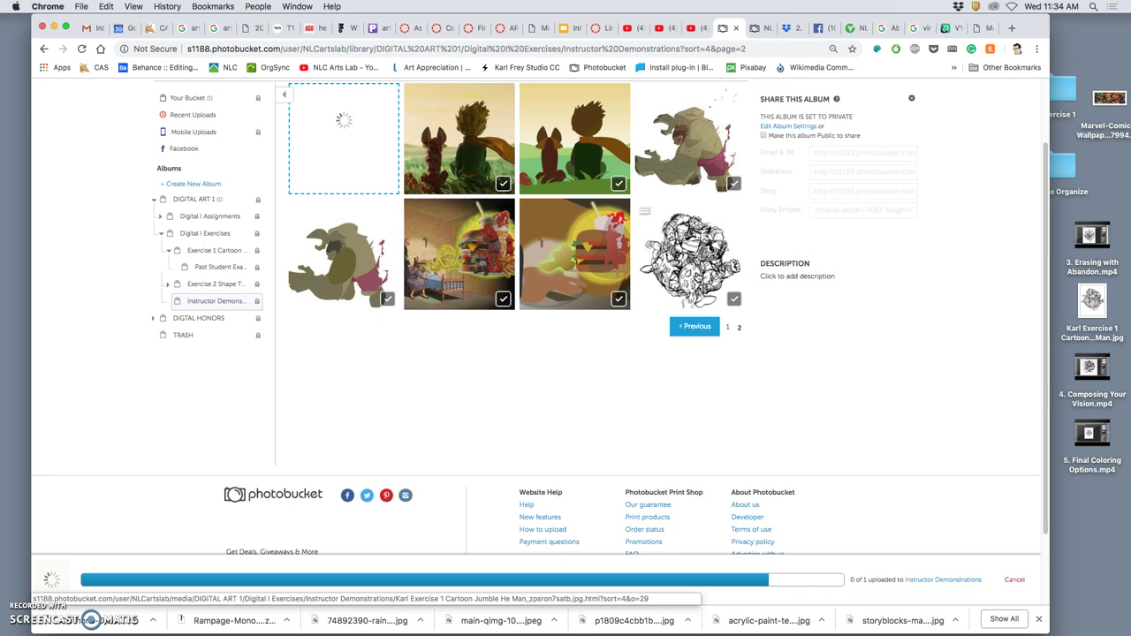
{"action": "left_click", "coordinate": [694, 326]}
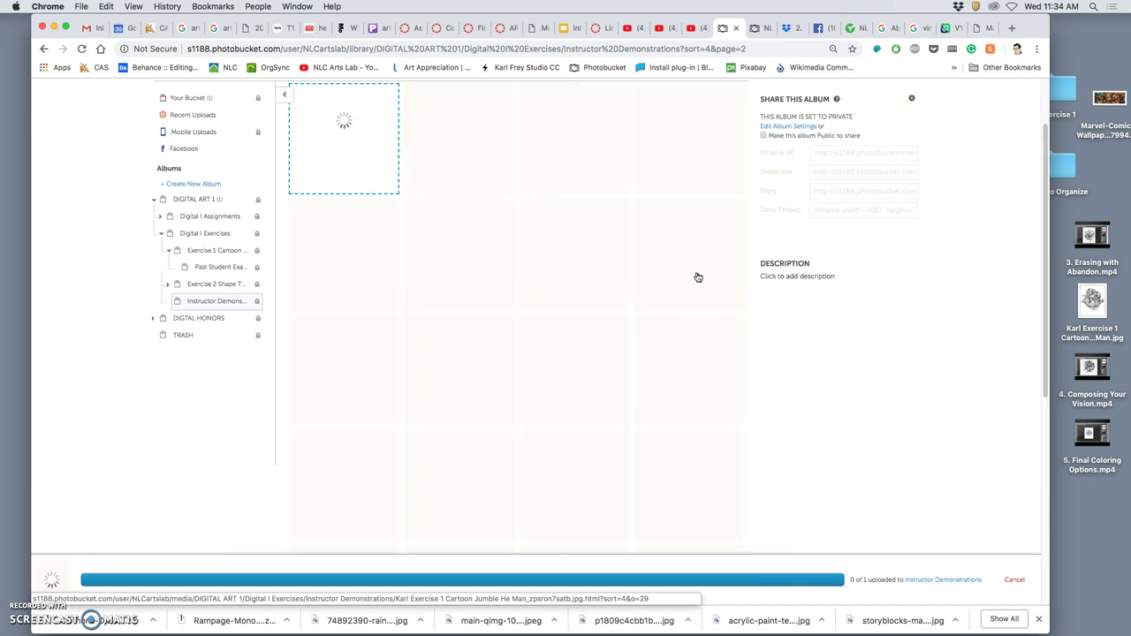
{"action": "scroll", "coordinate": [665, 311], "scroll_direction": "down", "scroll_amount": 10}
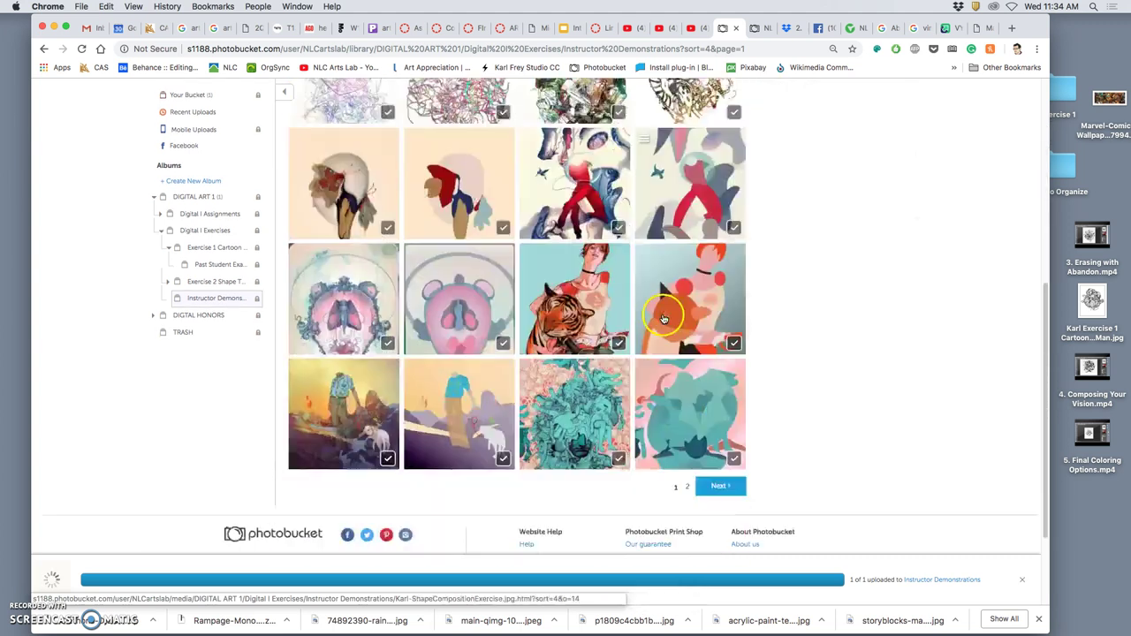
{"action": "left_click", "coordinate": [686, 357]}
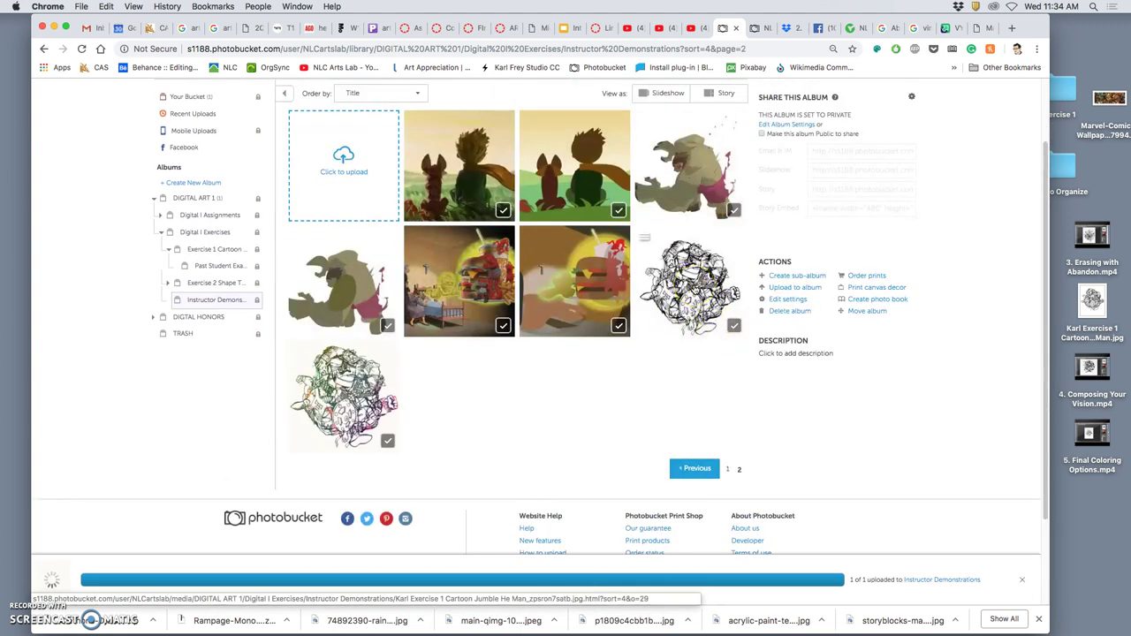
{"action": "left_click", "coordinate": [694, 285]}
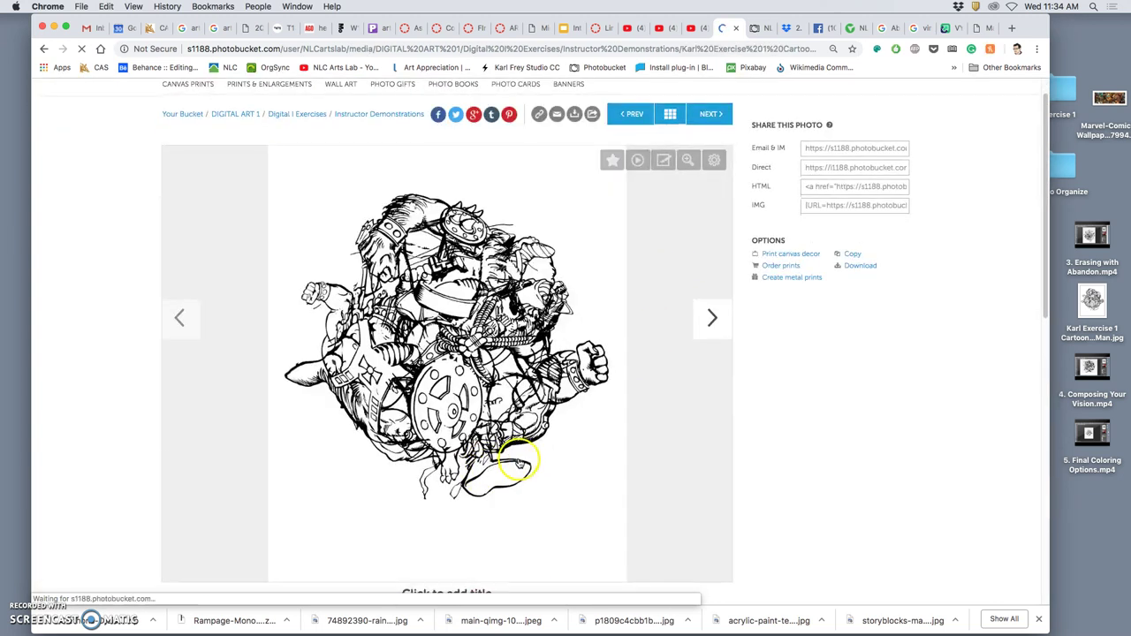
- Title the black-and-white jumble photo 'SP19 Karl 1'
{"action": "scroll", "coordinate": [517, 461], "scroll_direction": "down", "scroll_amount": 2}
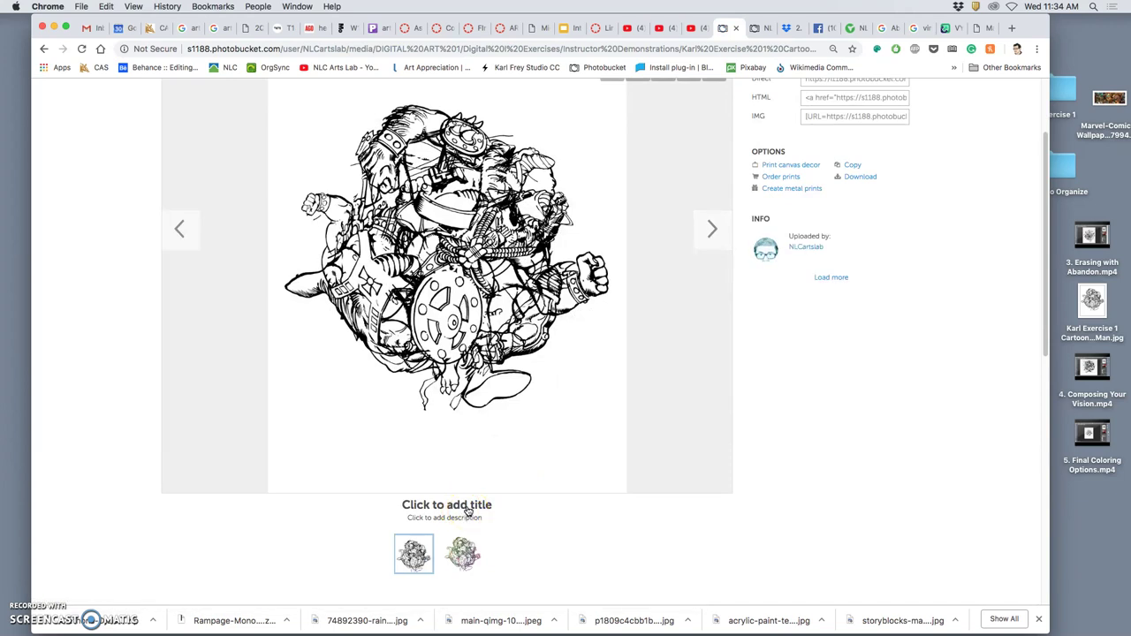
{"action": "left_click", "coordinate": [455, 509]}
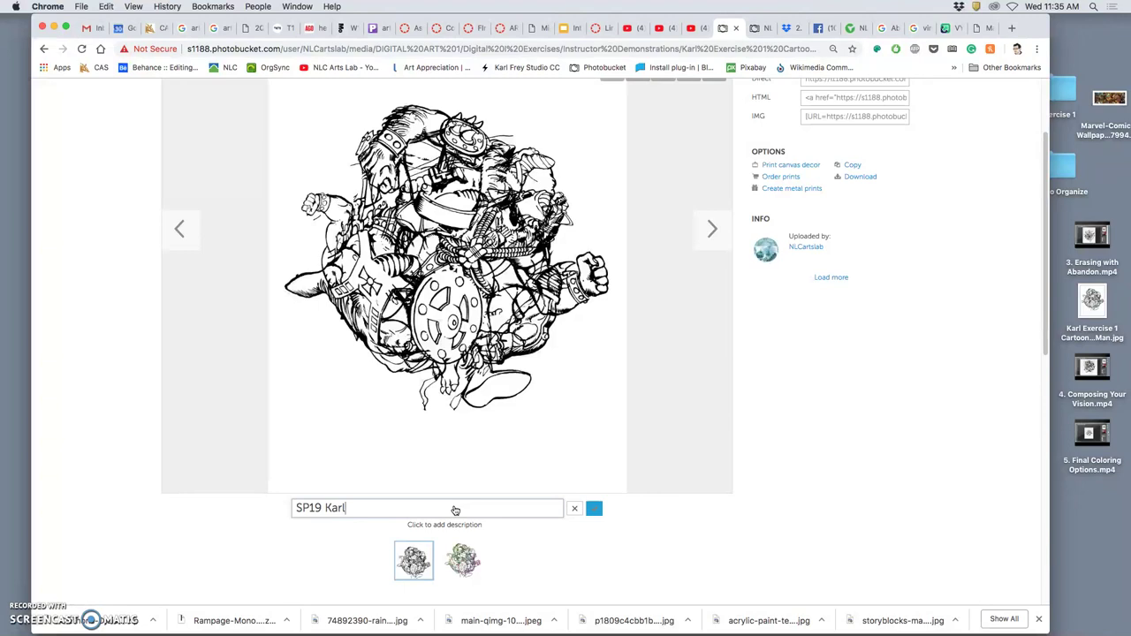
{"action": "left_click_drag", "start_coordinate": [367, 508], "coordinate": [289, 509]}
{"action": "key", "text": "super+c"}
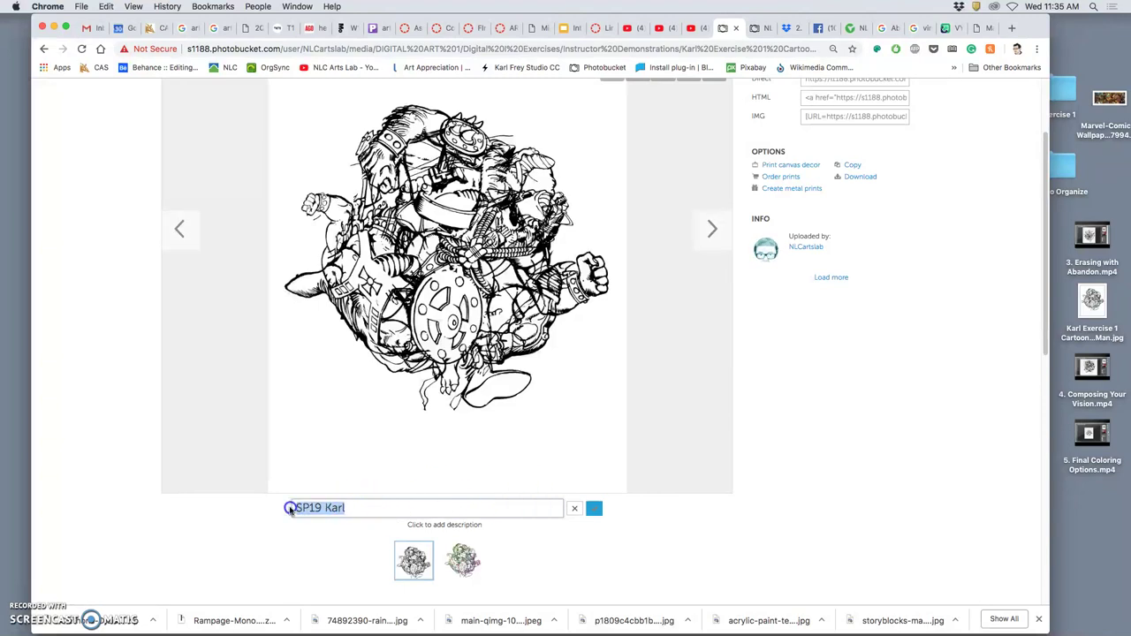
{"action": "left_click", "coordinate": [355, 507]}
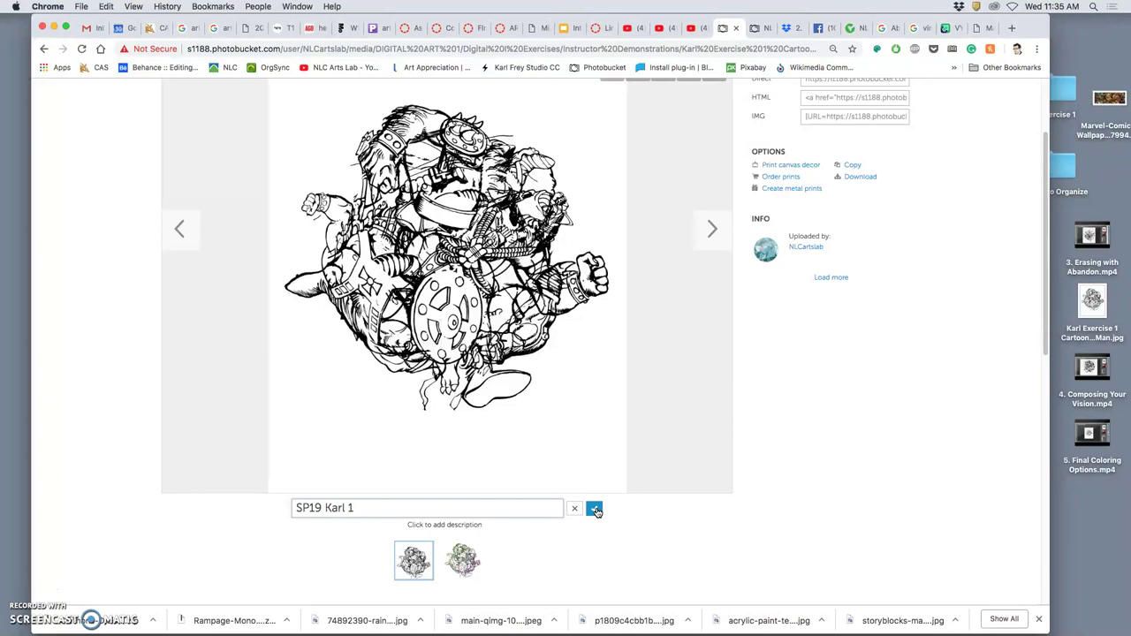
{"action": "left_click", "coordinate": [594, 510]}
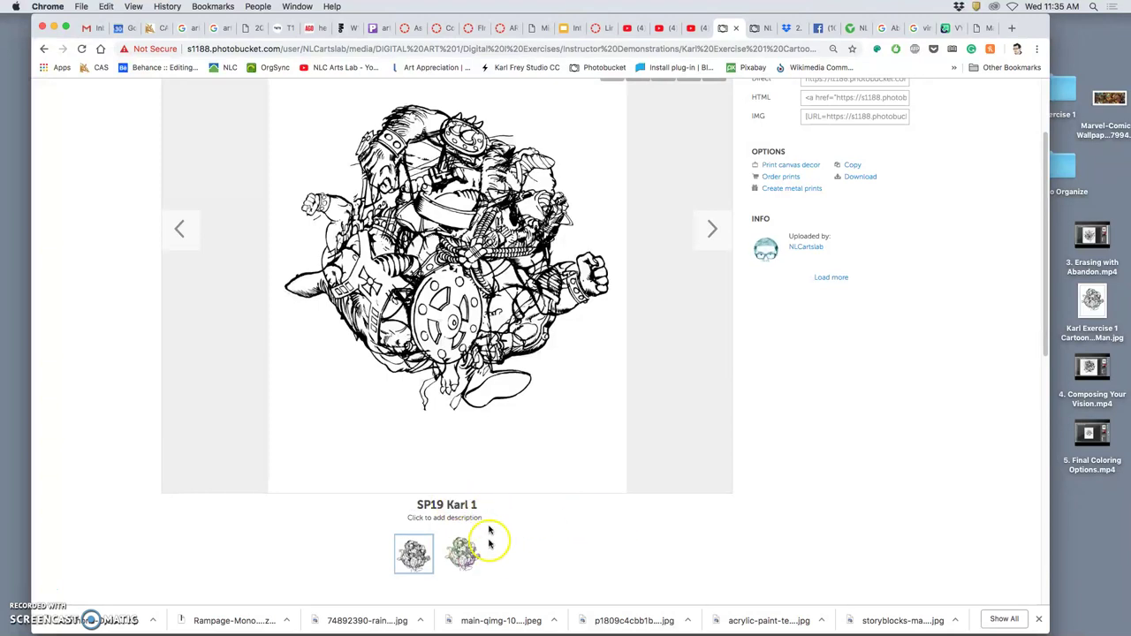
- Title the colour jumble photo 'SP19 Karl 2'
{"action": "left_click", "coordinate": [463, 553]}
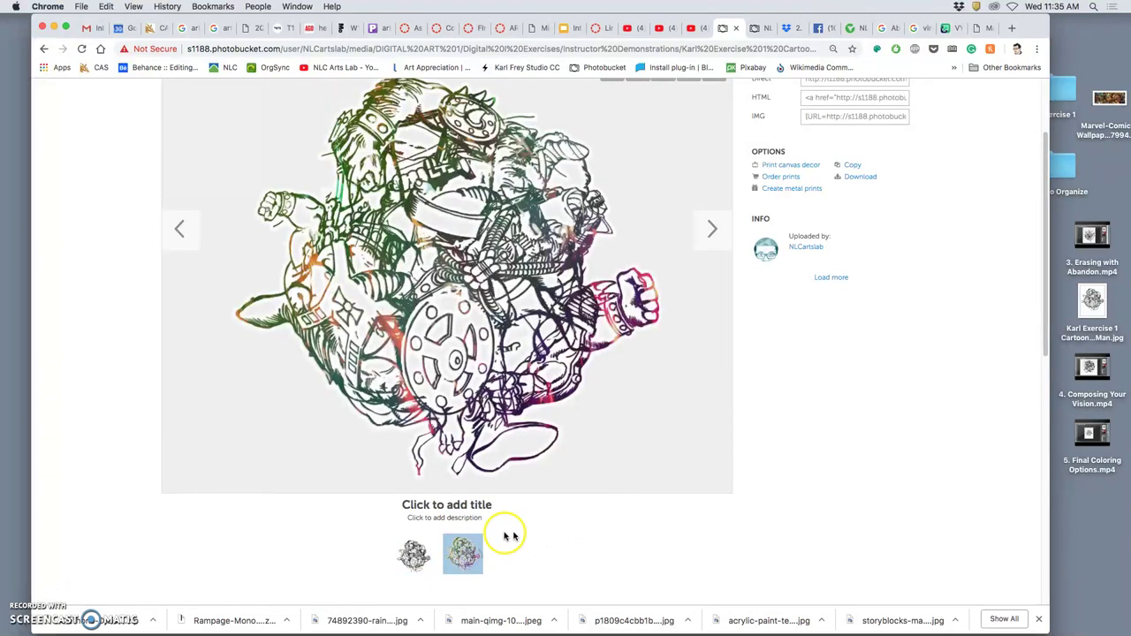
{"action": "left_click", "coordinate": [441, 510]}
{"action": "key", "text": "super+v"}
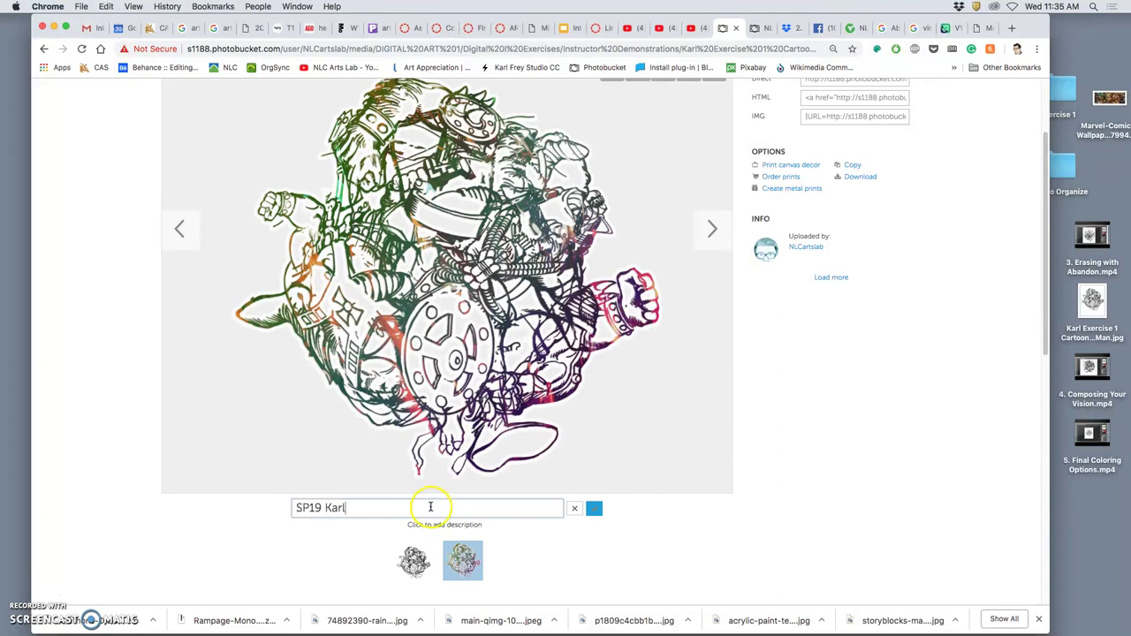
{"action": "type", "text": "2"}
{"action": "left_click", "coordinate": [593, 508]}
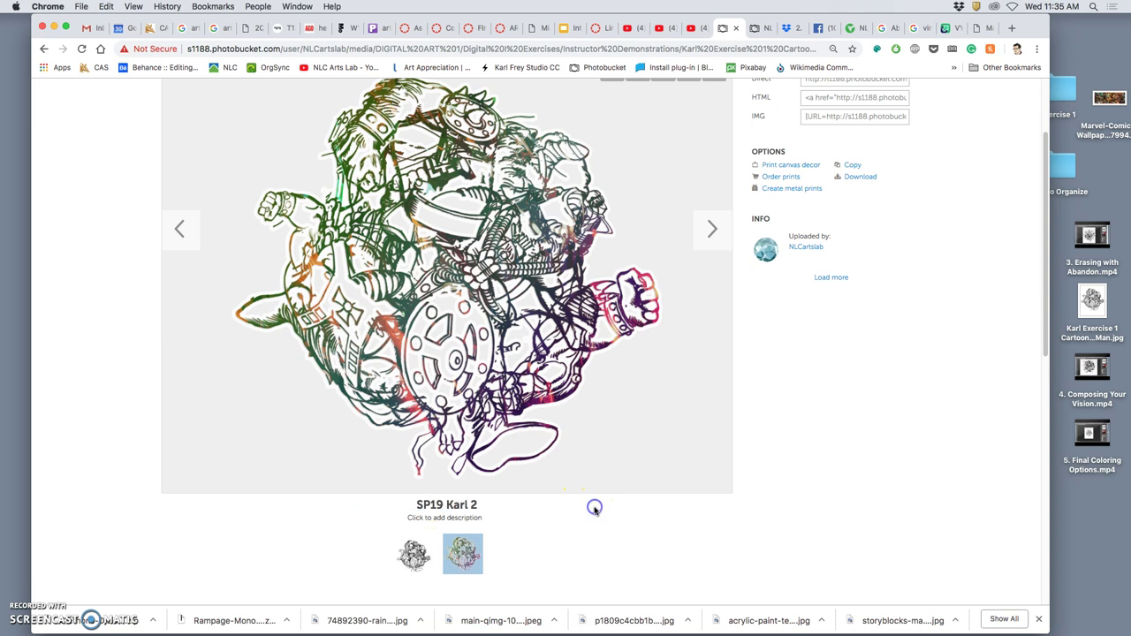
{"action": "scroll", "coordinate": [598, 433], "scroll_direction": "up", "scroll_amount": 3}
{"action": "scroll", "coordinate": [594, 433], "scroll_direction": "down", "scroll_amount": 2}
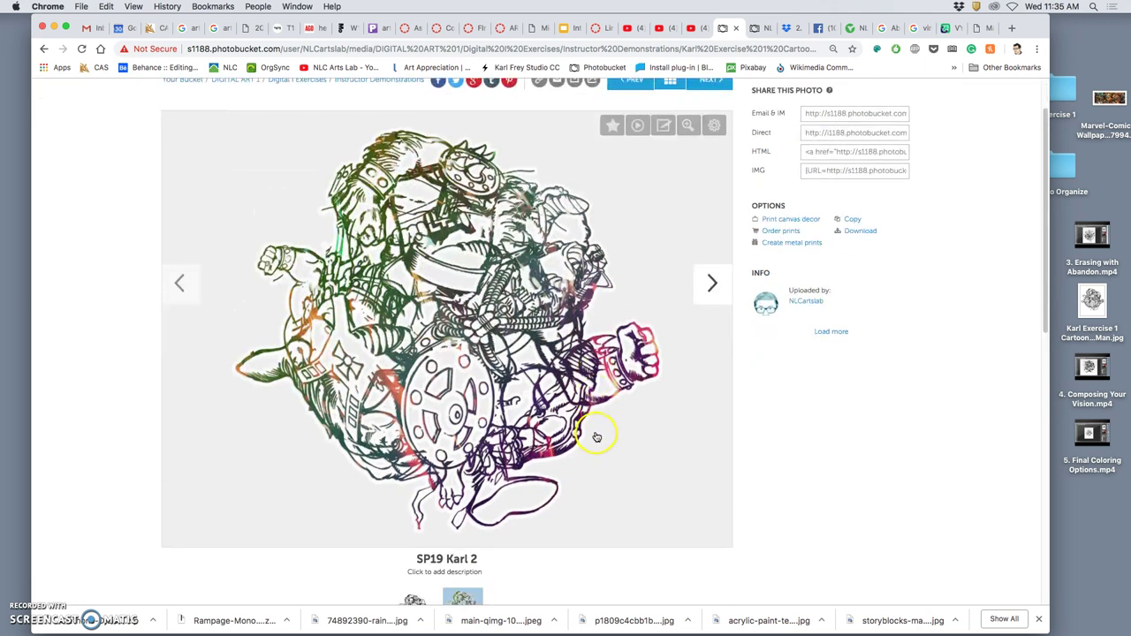
- Check page 2 of Instructor Demonstrations, then open Exercise 1 Cartoon Jumble from the sidebar
{"action": "left_click", "coordinate": [380, 83]}
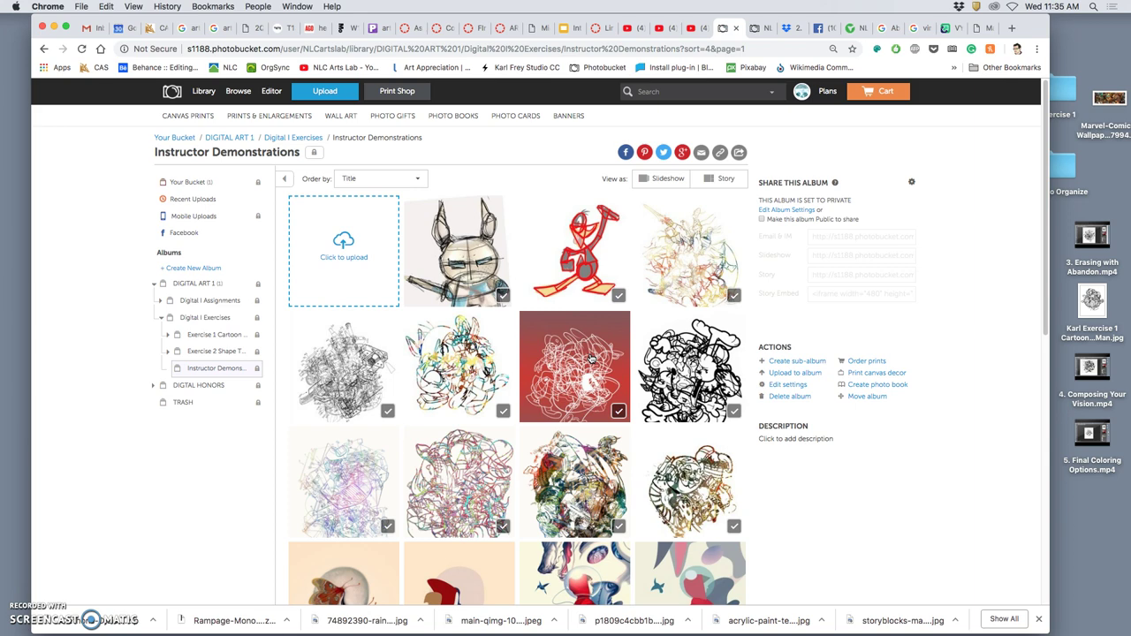
{"action": "scroll", "coordinate": [583, 371], "scroll_direction": "down", "scroll_amount": 10}
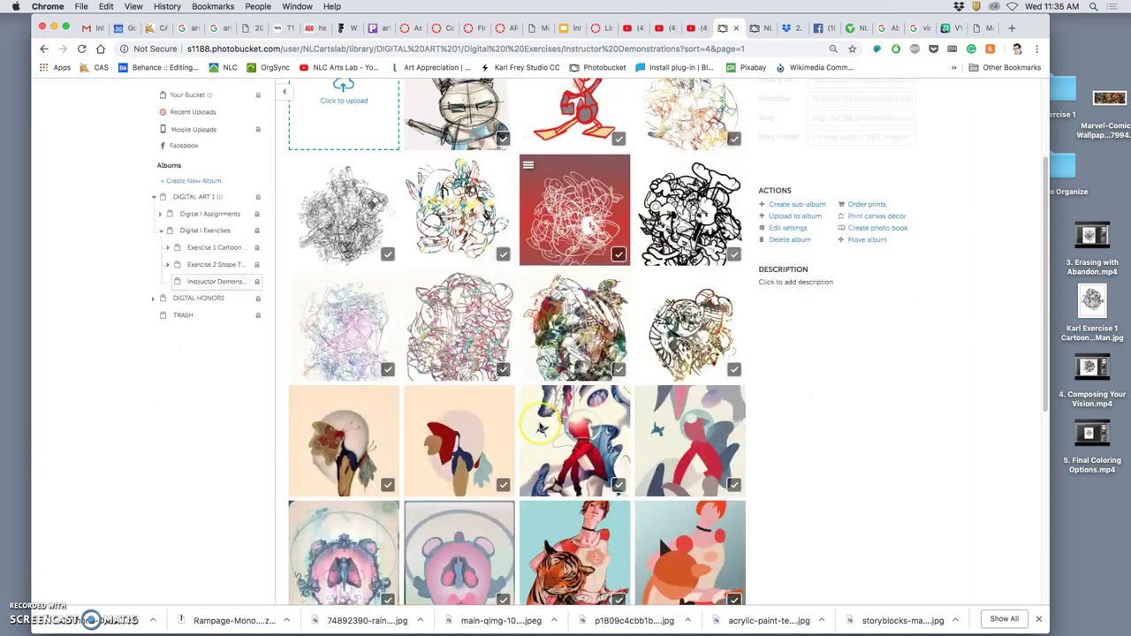
{"action": "left_click", "coordinate": [703, 410]}
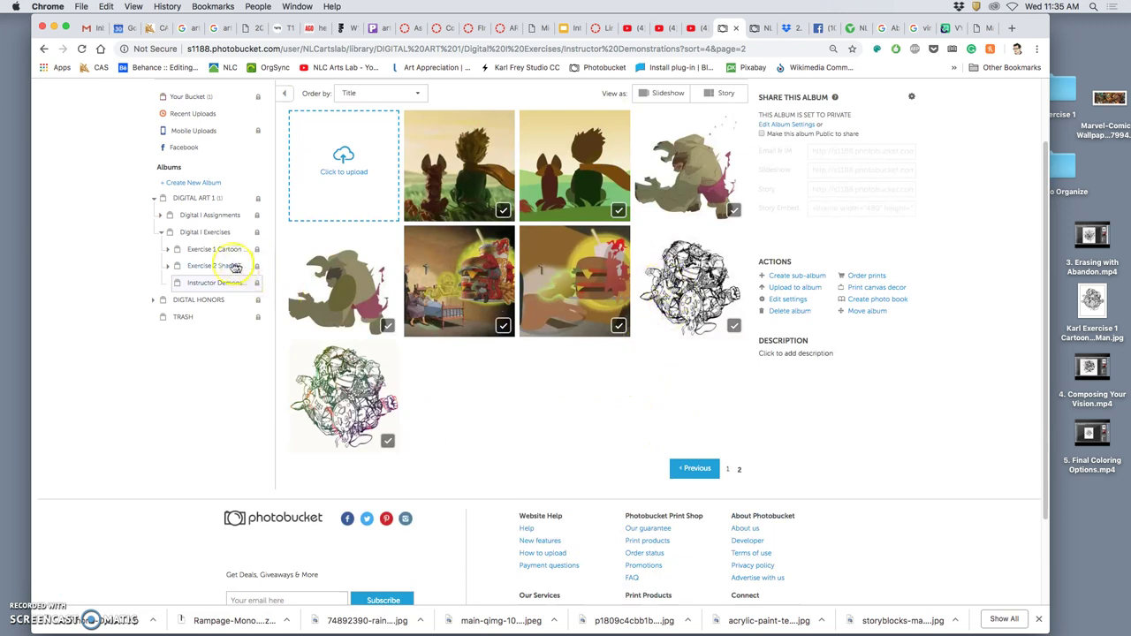
{"action": "left_click", "coordinate": [214, 249]}
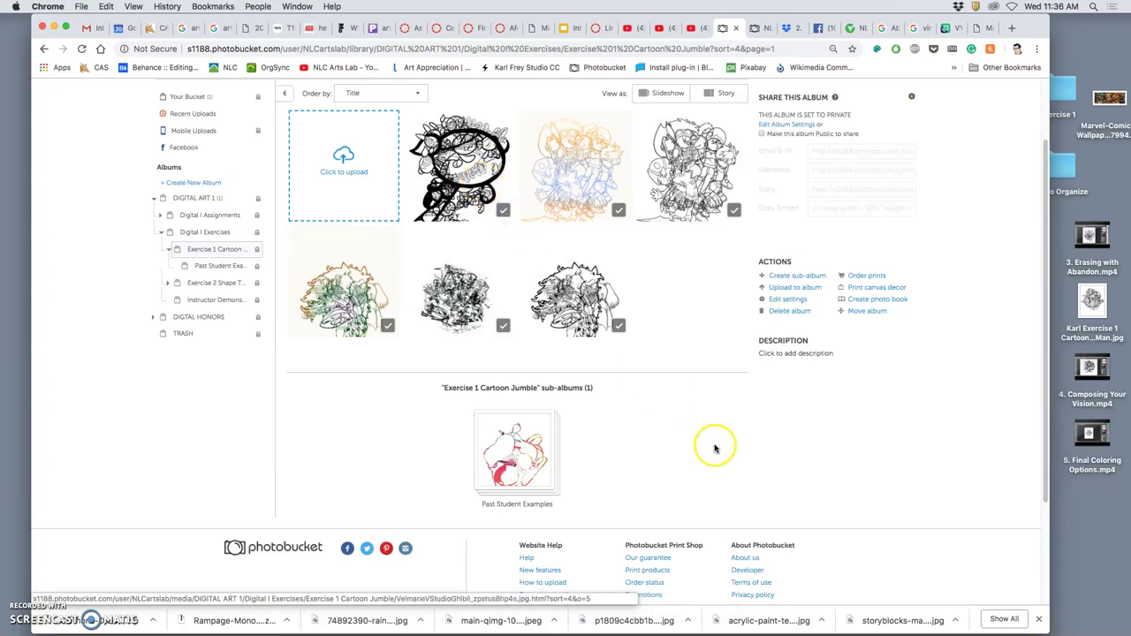
{"action": "scroll", "coordinate": [715, 447], "scroll_direction": "up", "scroll_amount": 2}
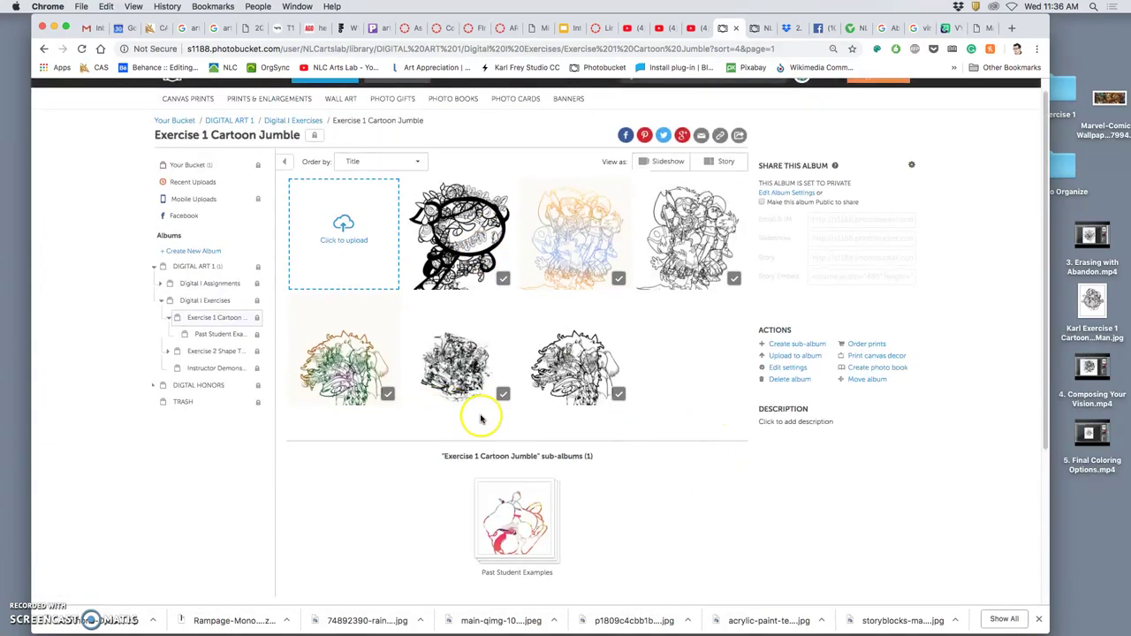